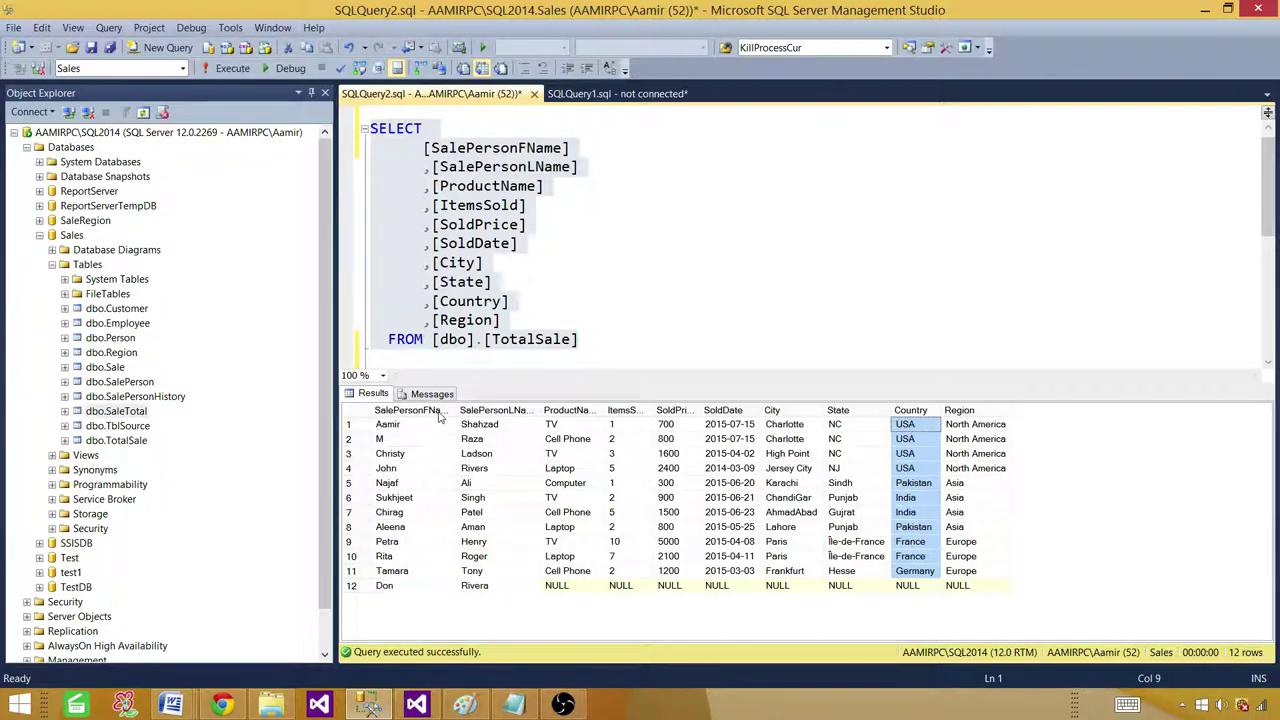
Step: Widen the SalePersonFName column in the query results and copy the whole SELECT query on dbo.TotalSale
drag(458, 410, 479, 410)
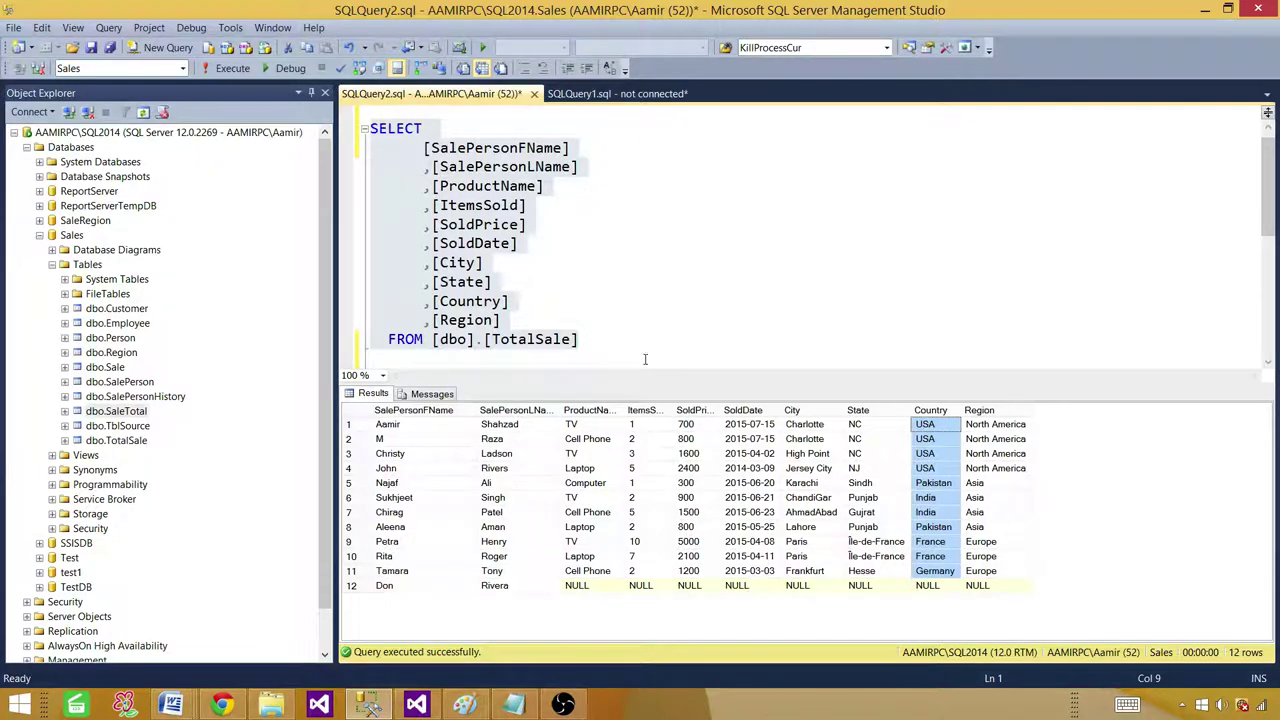
click(611, 341)
drag(611, 341, 405, 158)
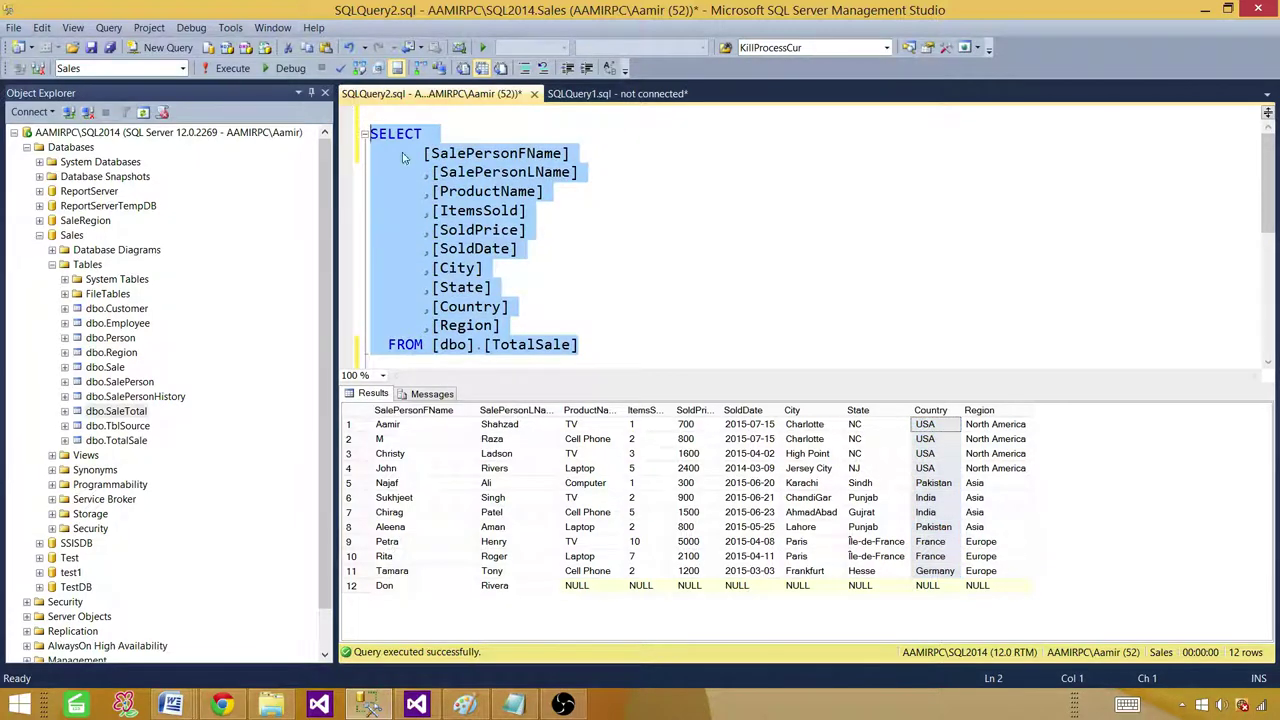
right_click(435, 170)
click(473, 197)
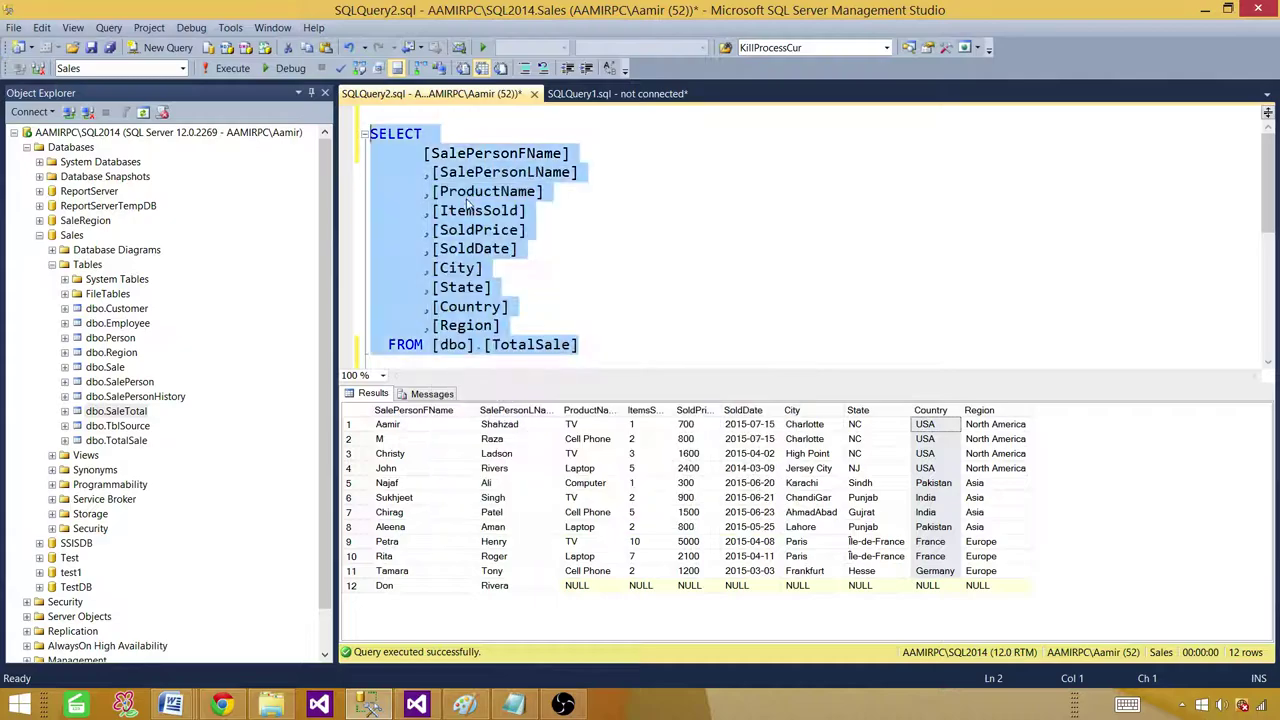
Step: Switch to the SSRS_Solution project in Visual Studio and examine the server and database in the Sales.rds shared data source's connection string
click(417, 705)
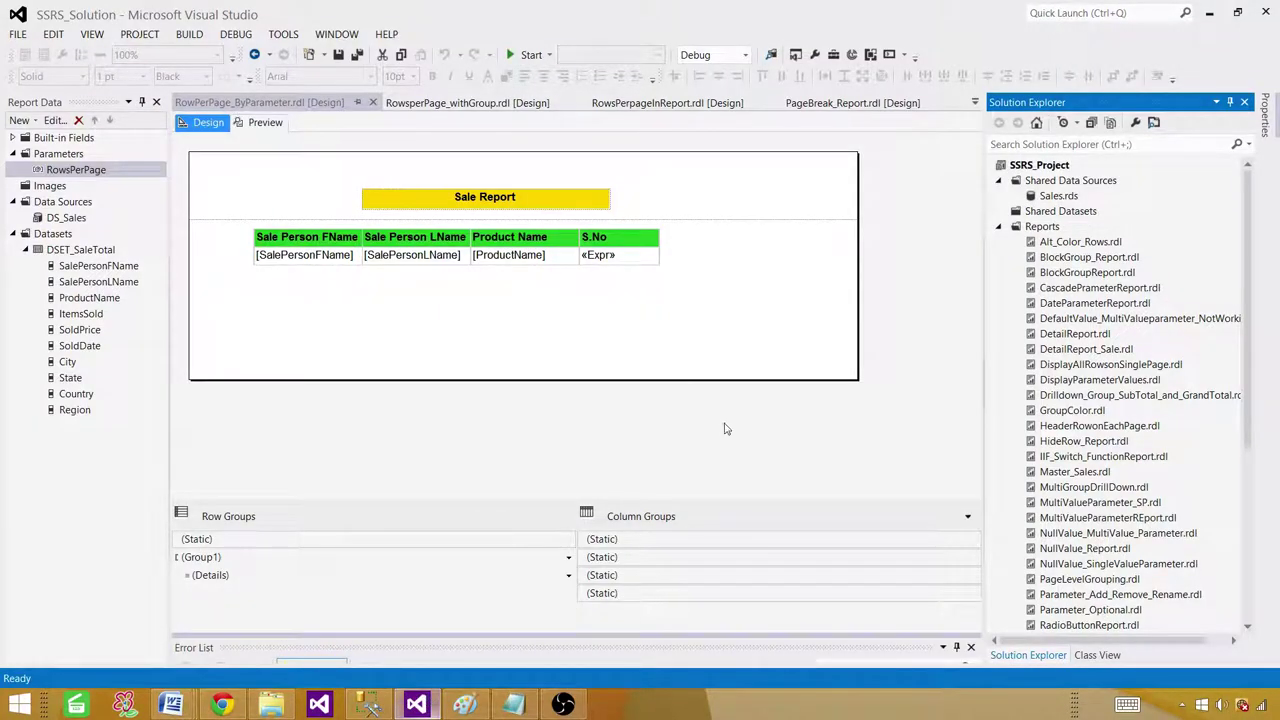
click(1041, 168)
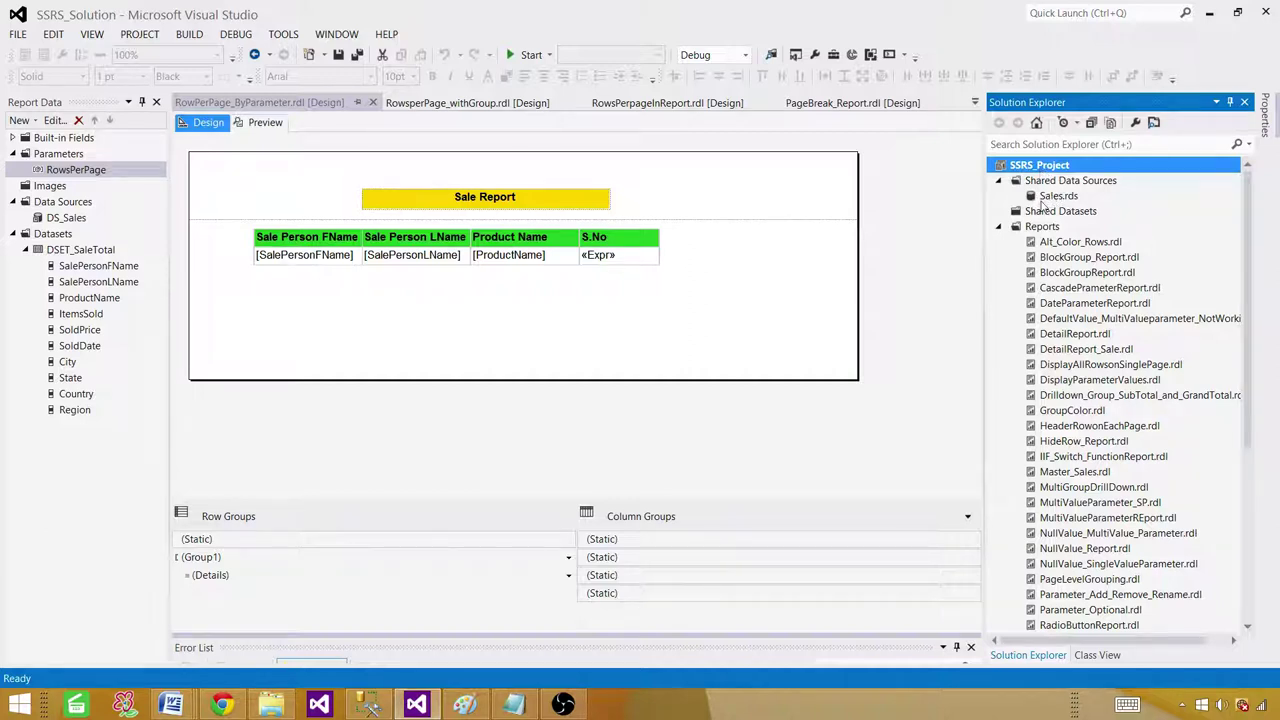
click(1050, 198)
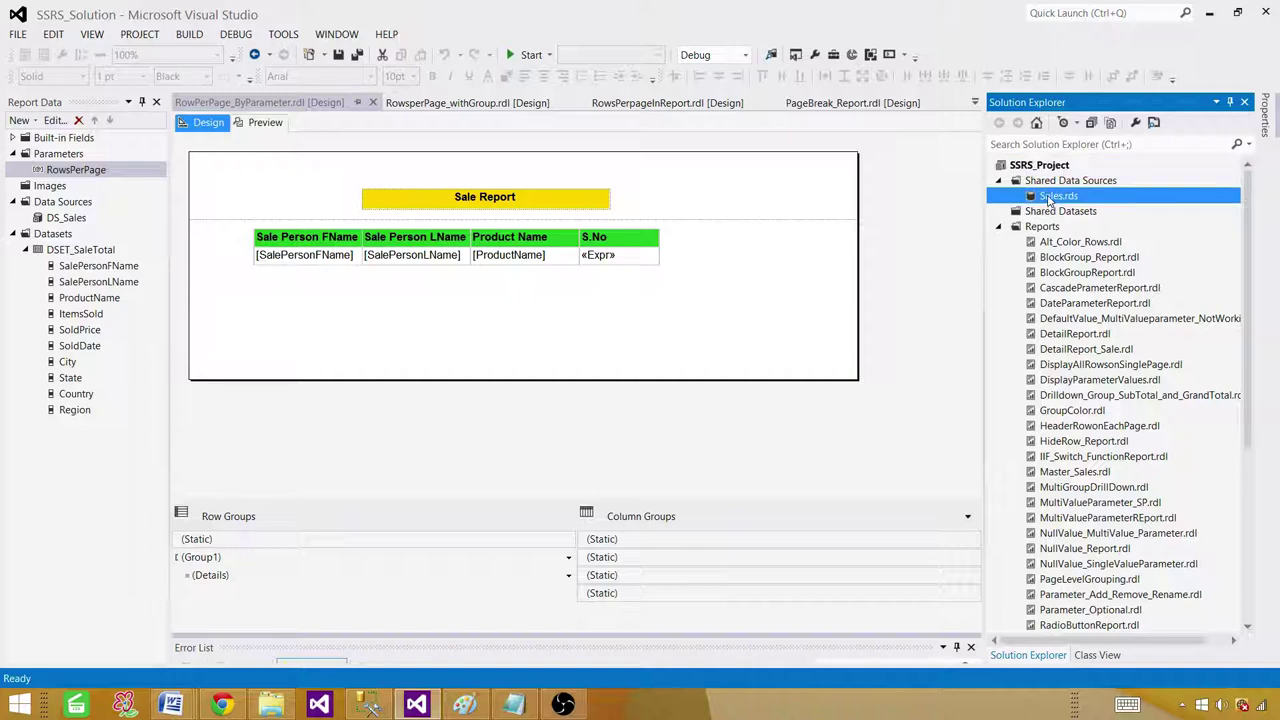
double_click(1049, 198)
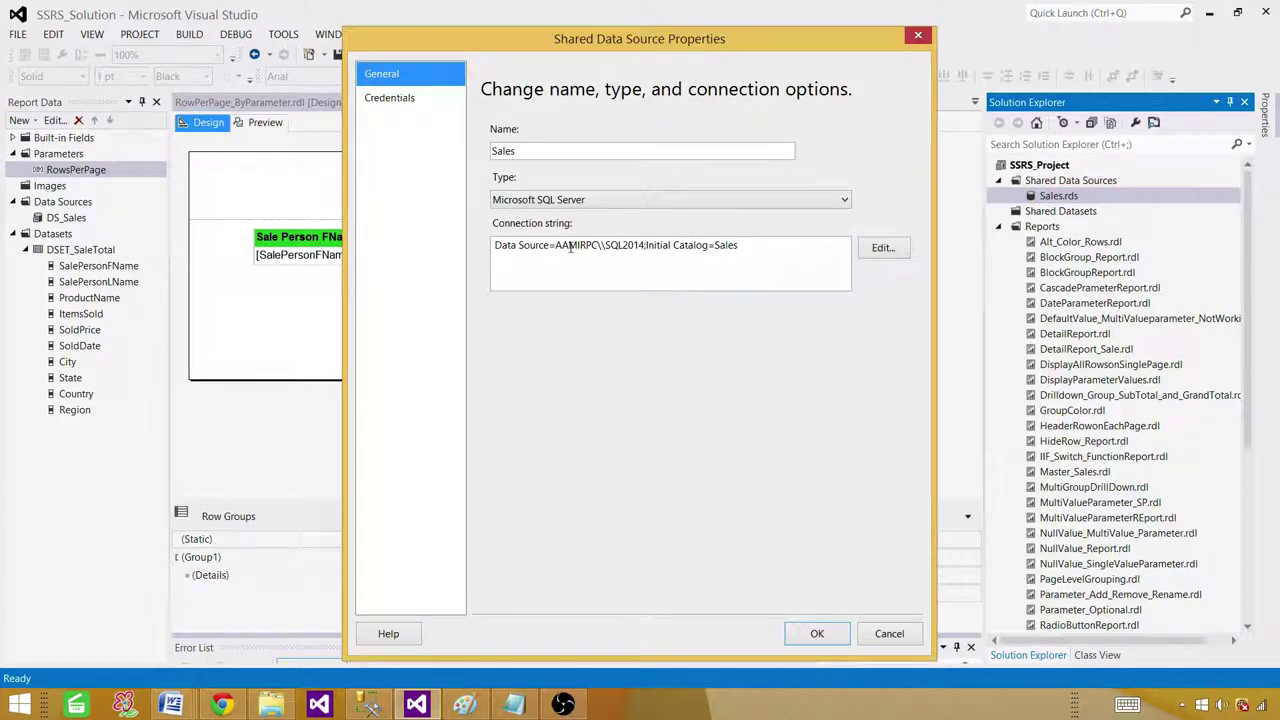
drag(644, 247, 556, 246)
click(762, 248)
drag(766, 245, 716, 246)
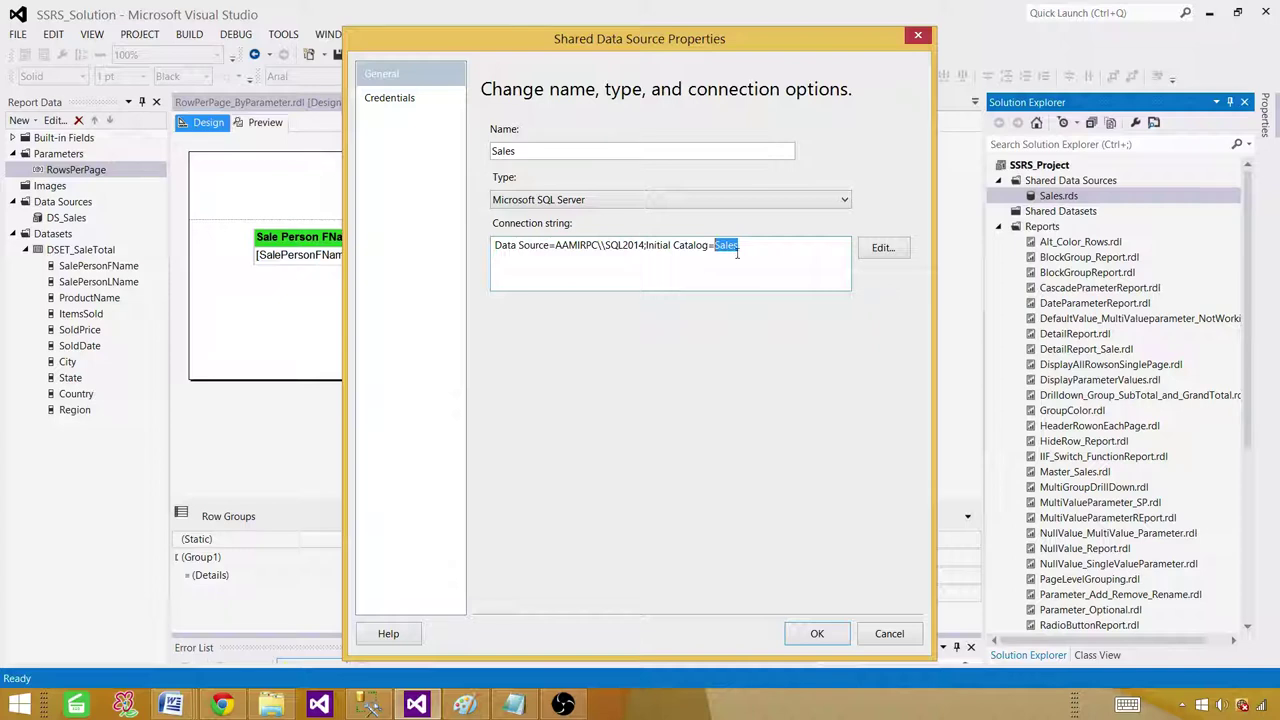
click(889, 634)
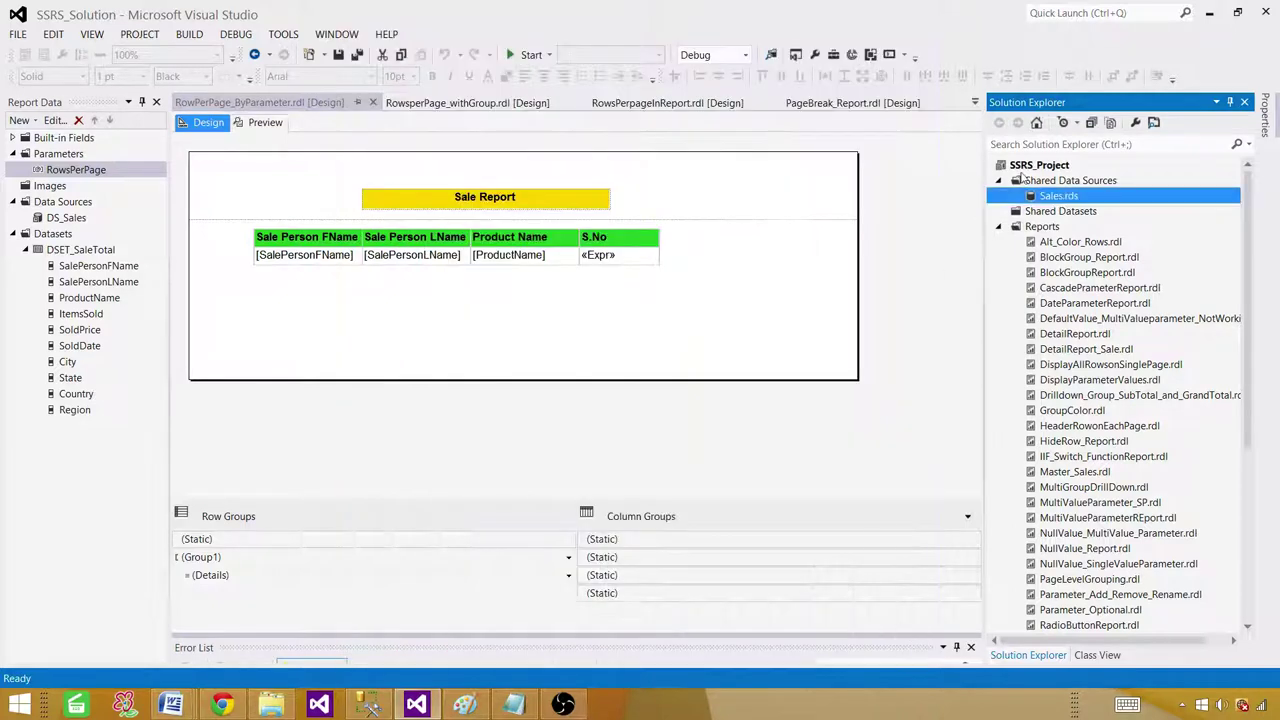
click(1052, 183)
right_click(1062, 183)
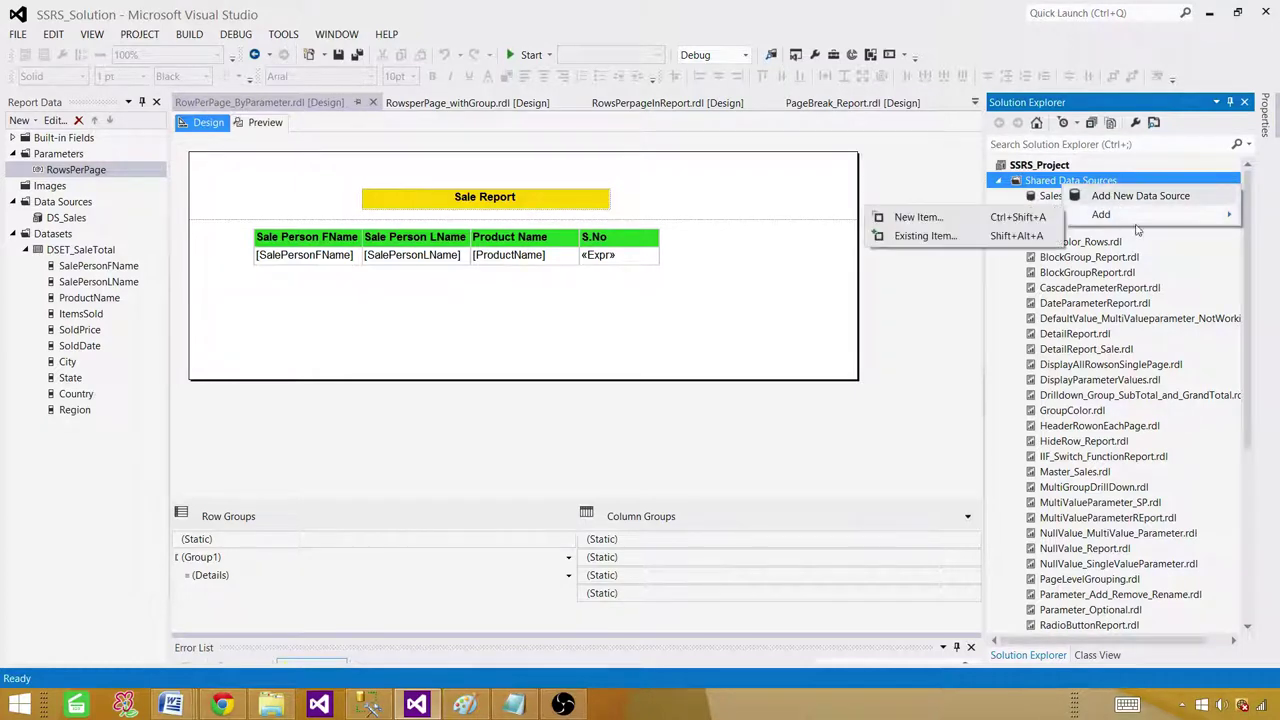
click(1222, 272)
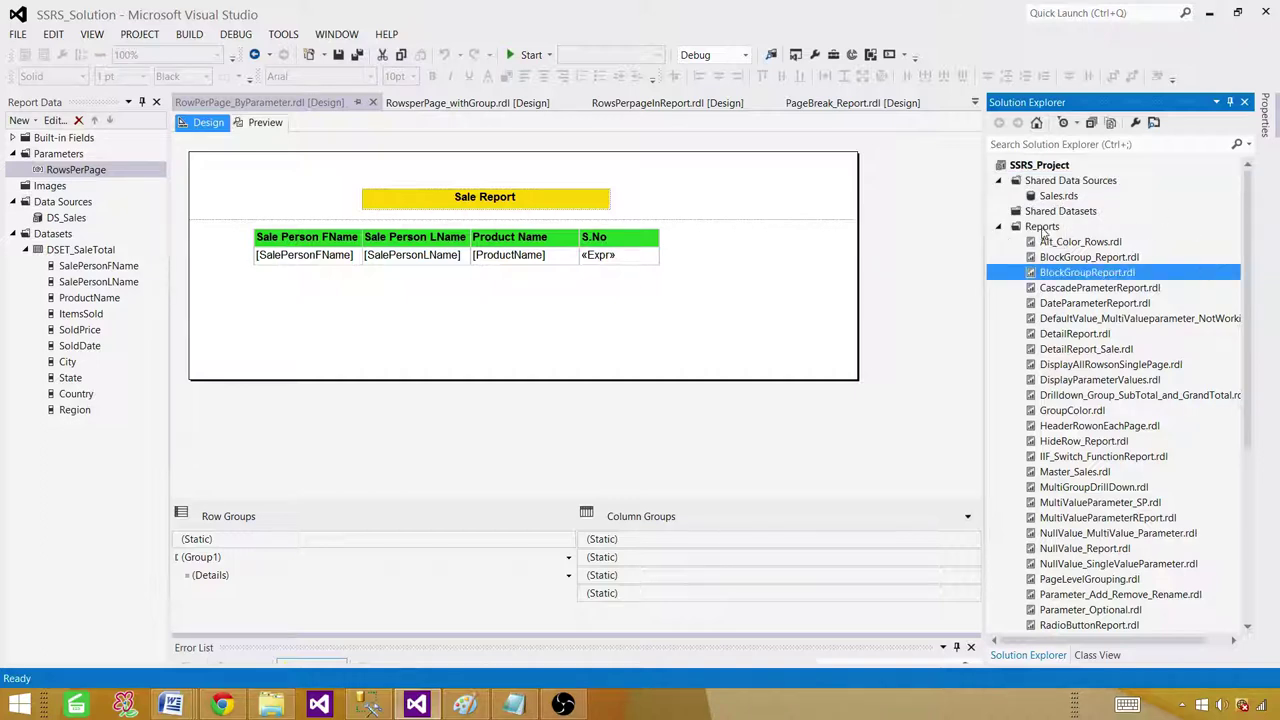
Step: Add a new empty report named ImageClick to the project's Reports folder
click(1050, 227)
right_click(1052, 228)
mouse_move(1110, 262)
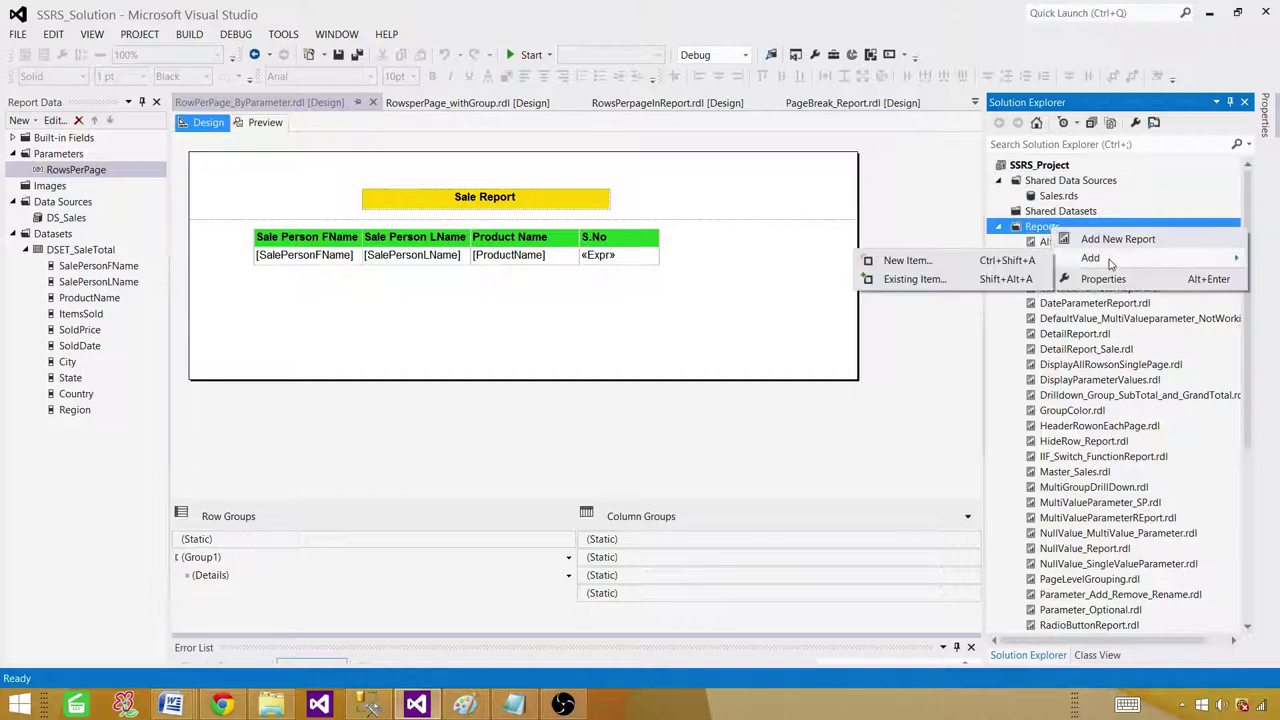
click(997, 258)
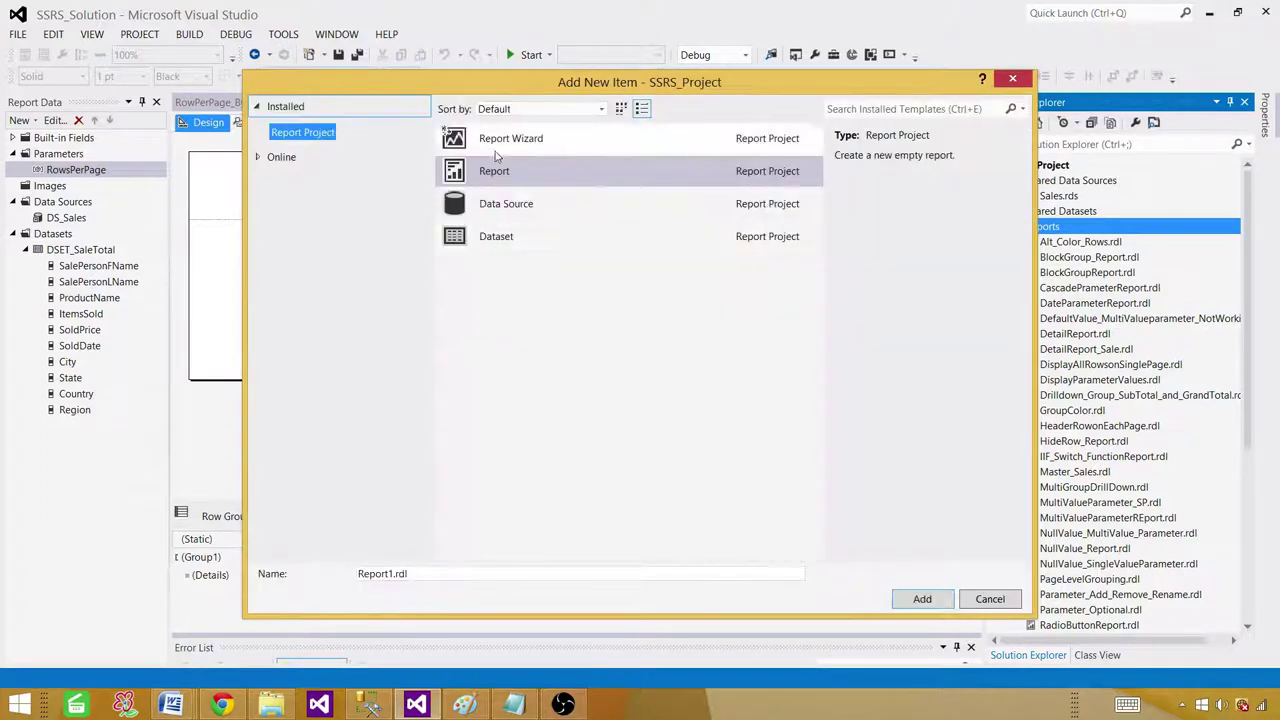
click(495, 172)
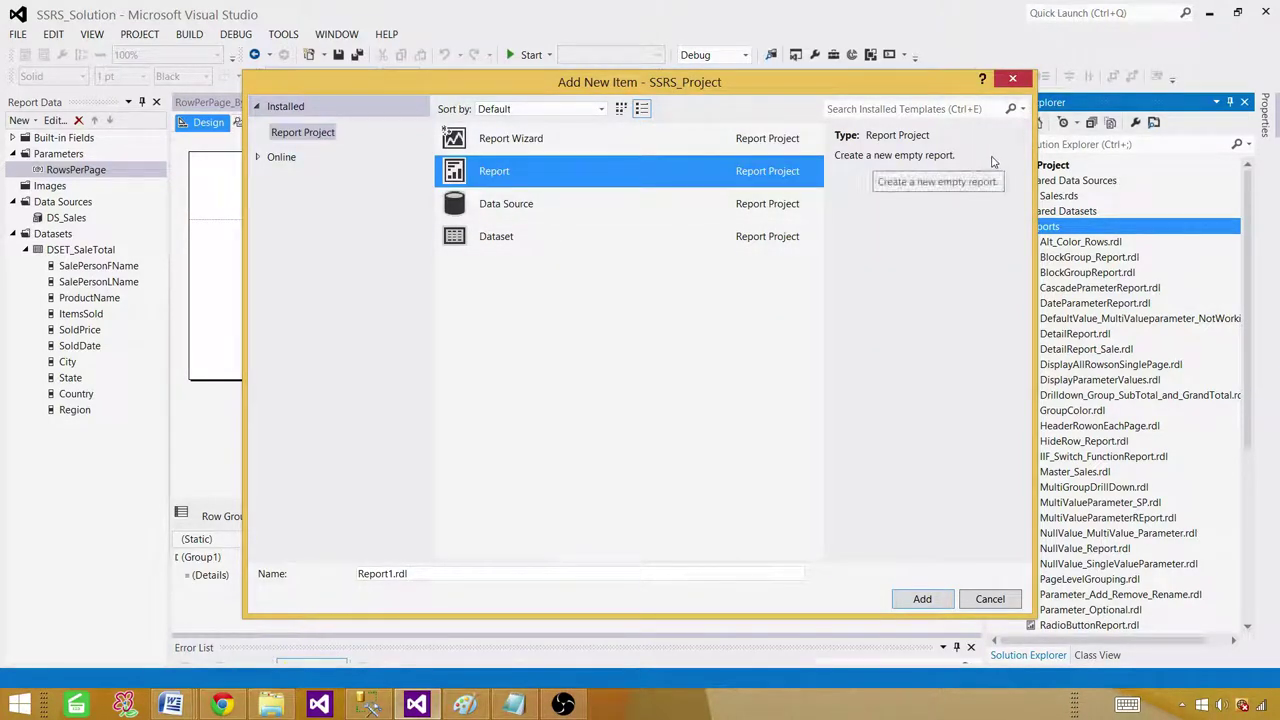
click(387, 574)
drag(391, 573, 331, 577)
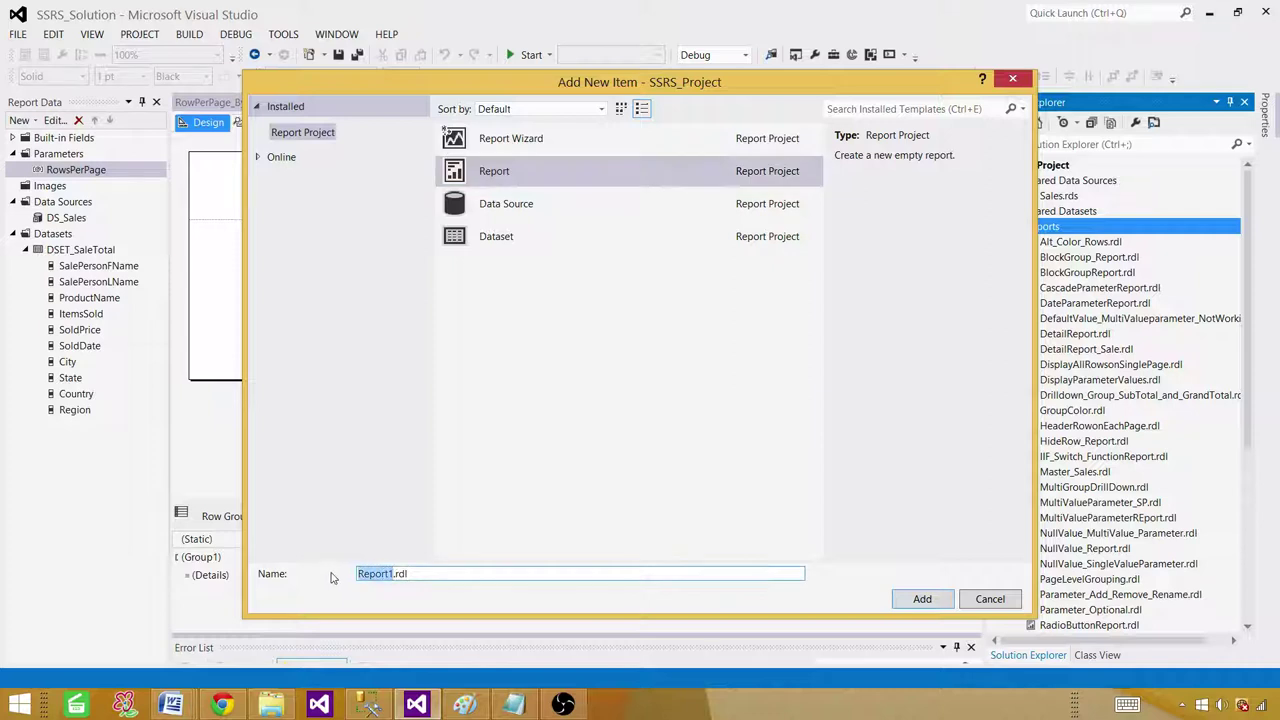
text(ImageClick)
click(920, 600)
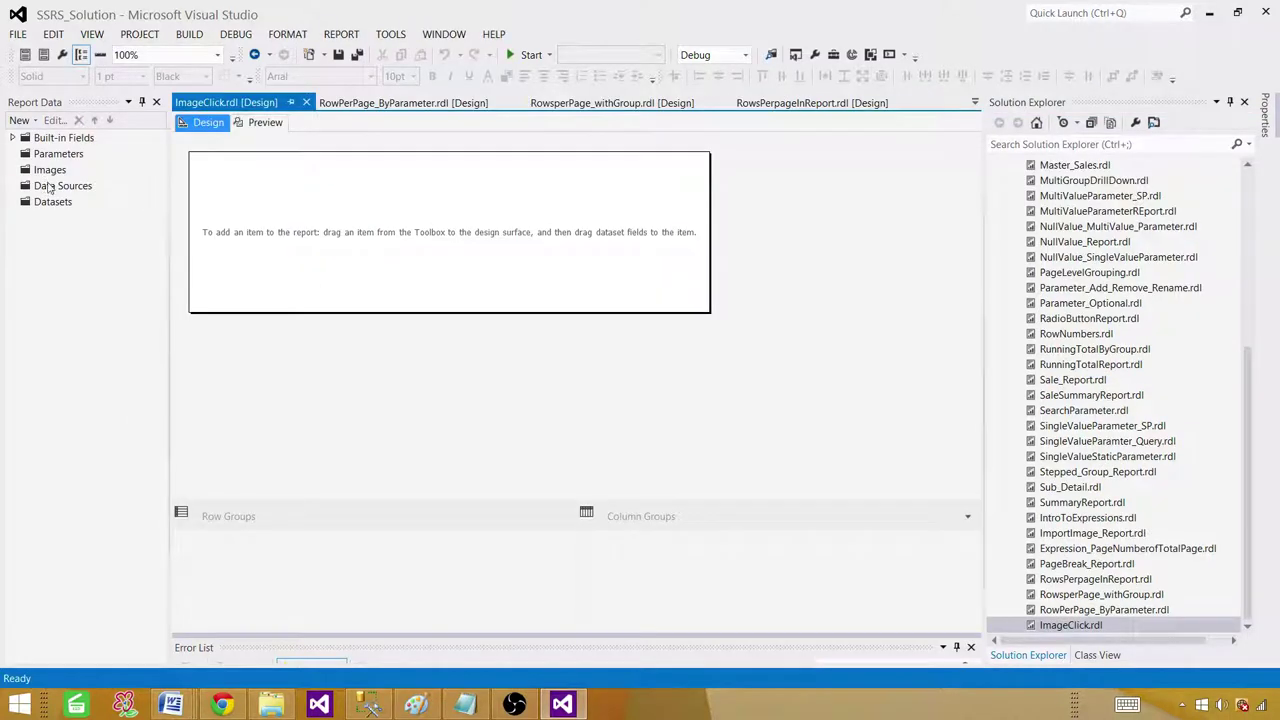
Step: Start a new data source for the ImageClick report and have it reference the shared Sales data source
click(55, 187)
right_click(66, 187)
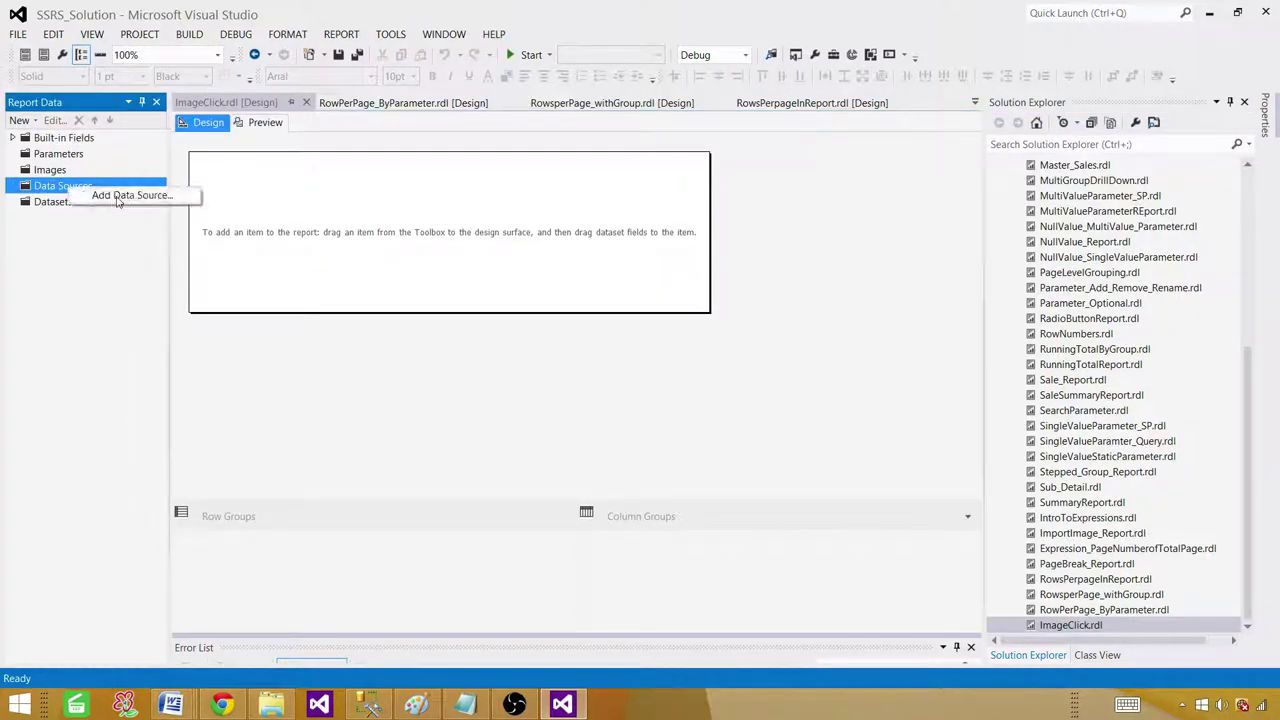
click(120, 196)
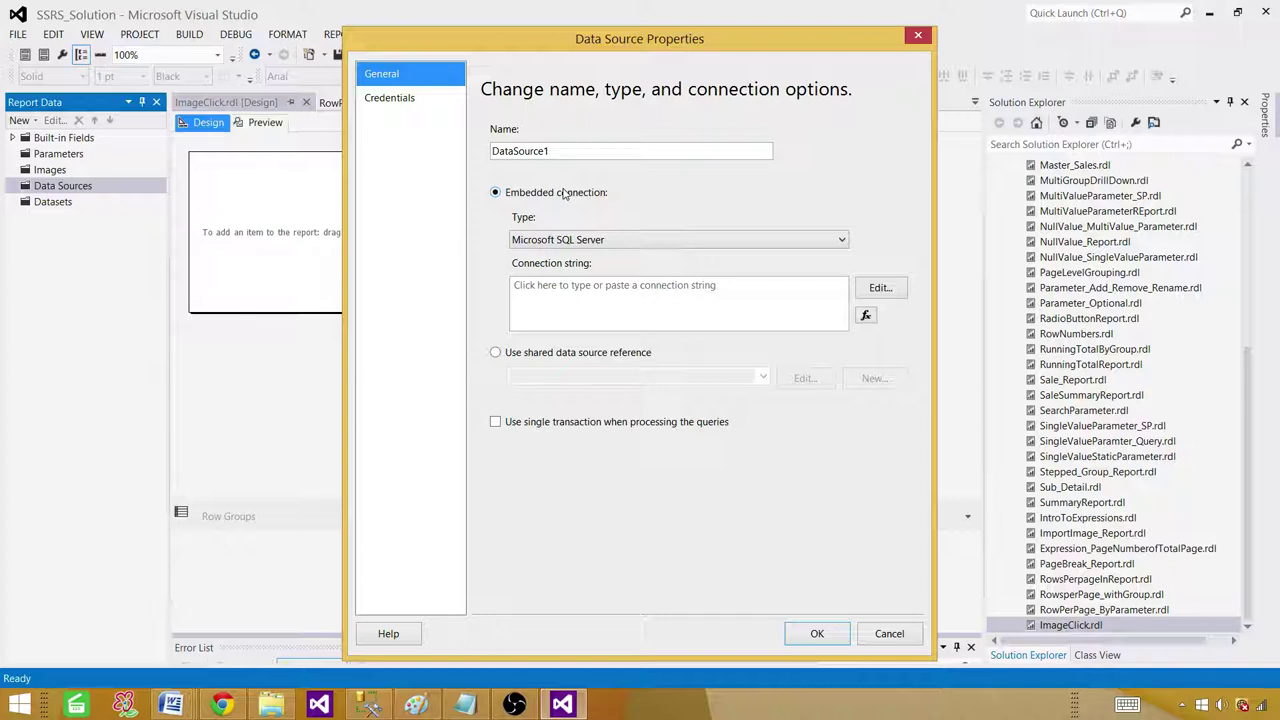
click(541, 356)
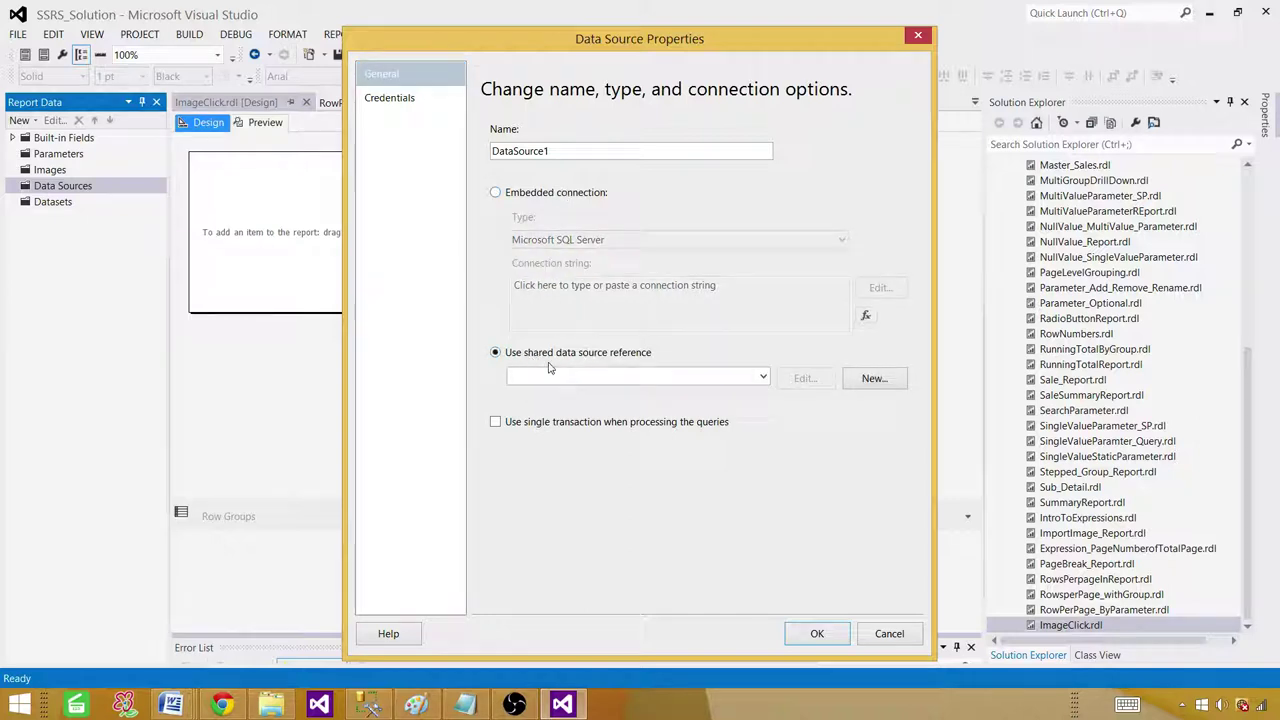
click(762, 378)
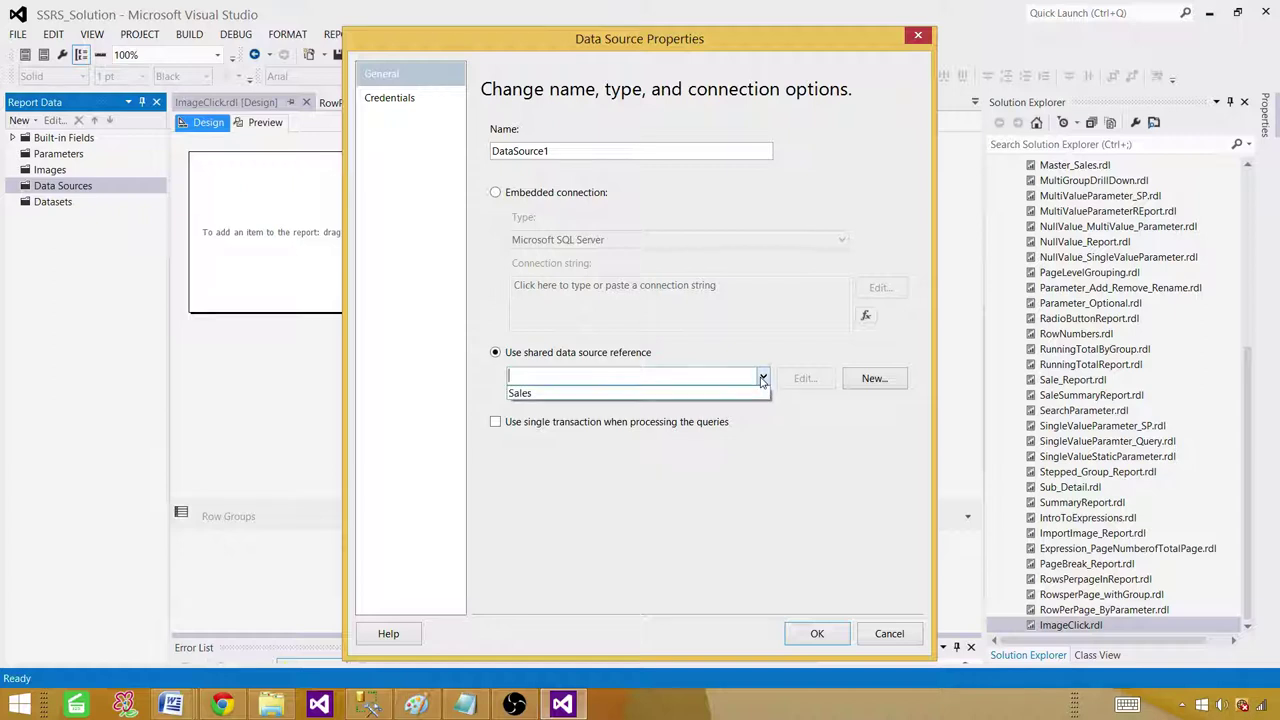
click(530, 394)
drag(540, 378, 494, 371)
click(560, 375)
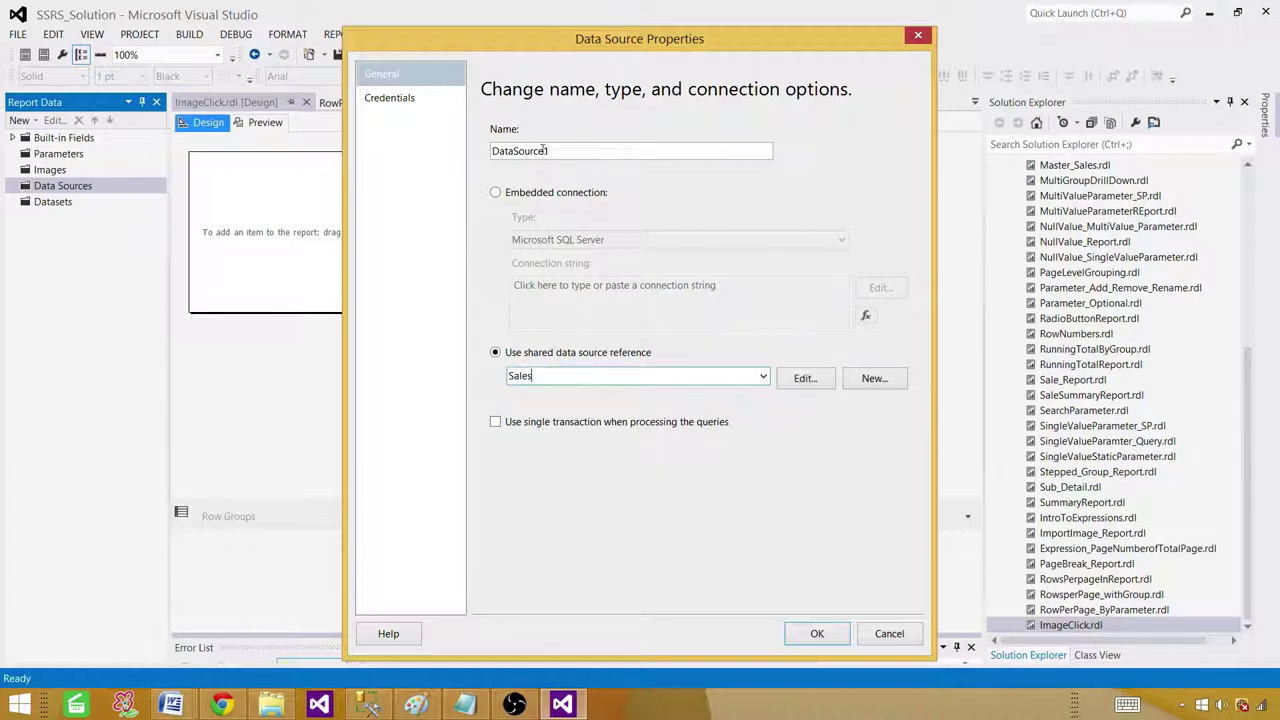
Step: Name the data source DS_Sales and save it
drag(560, 154, 449, 149)
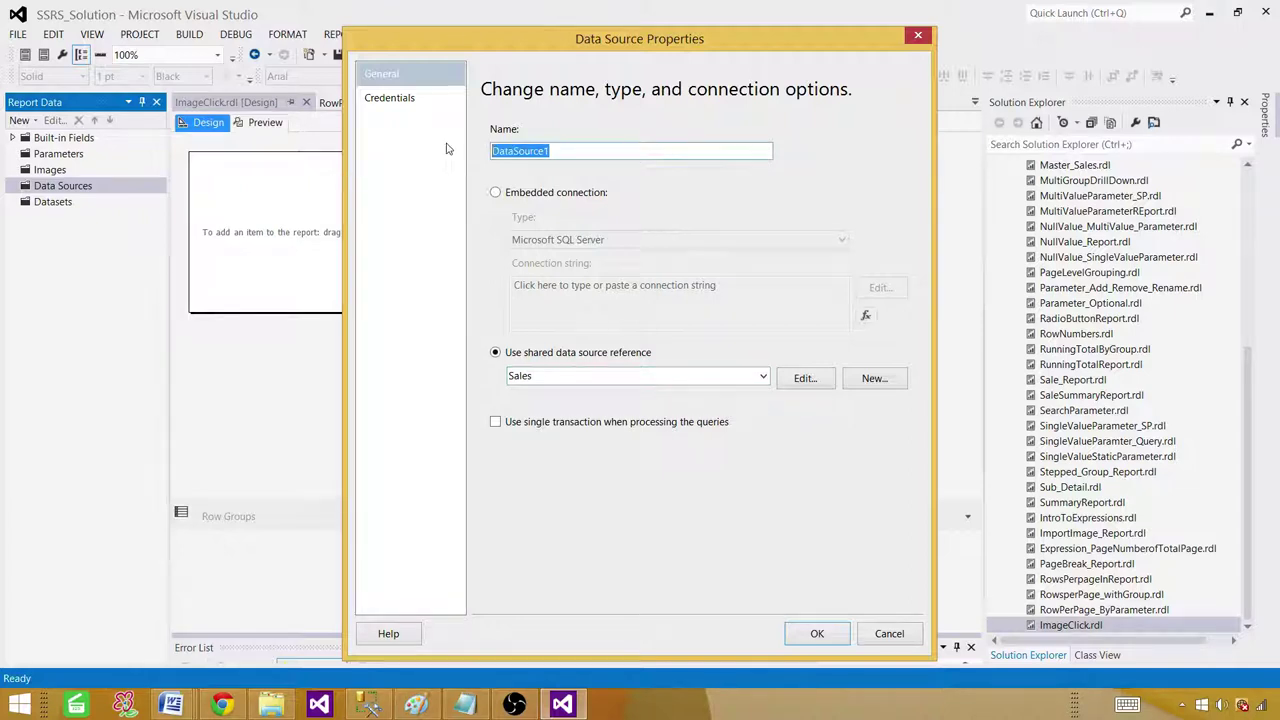
text(DS)
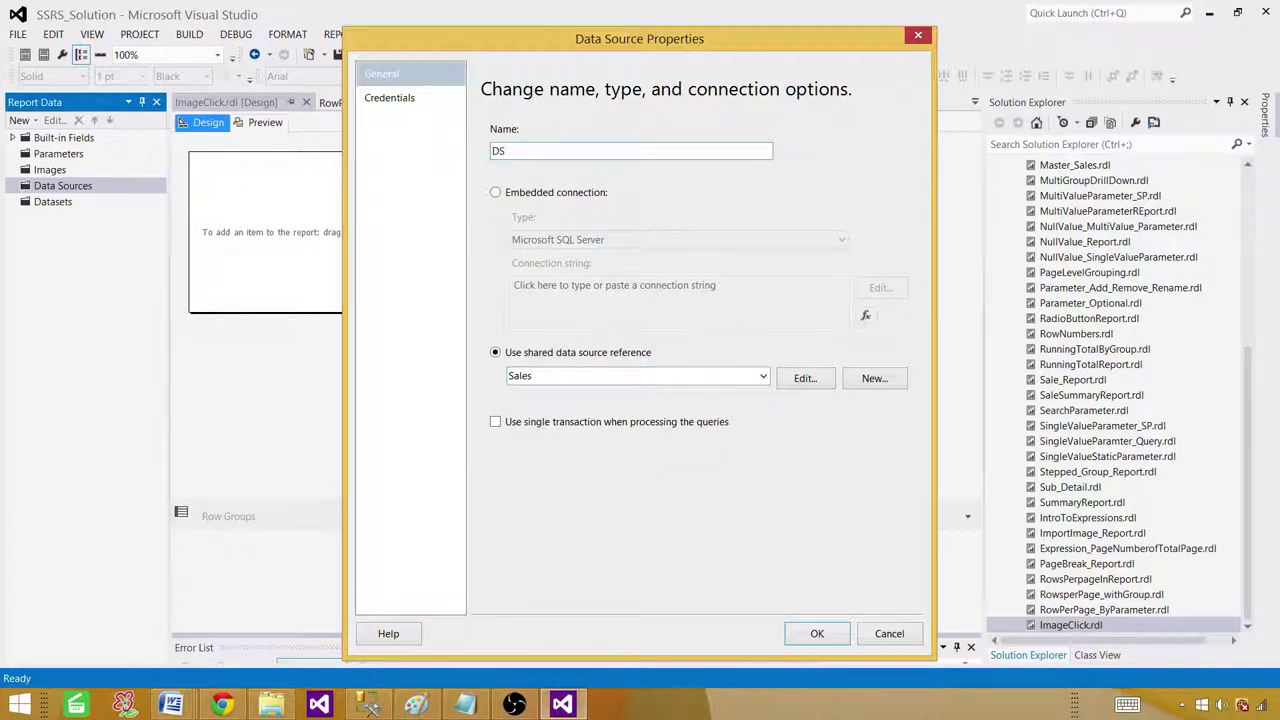
text(_Sales)
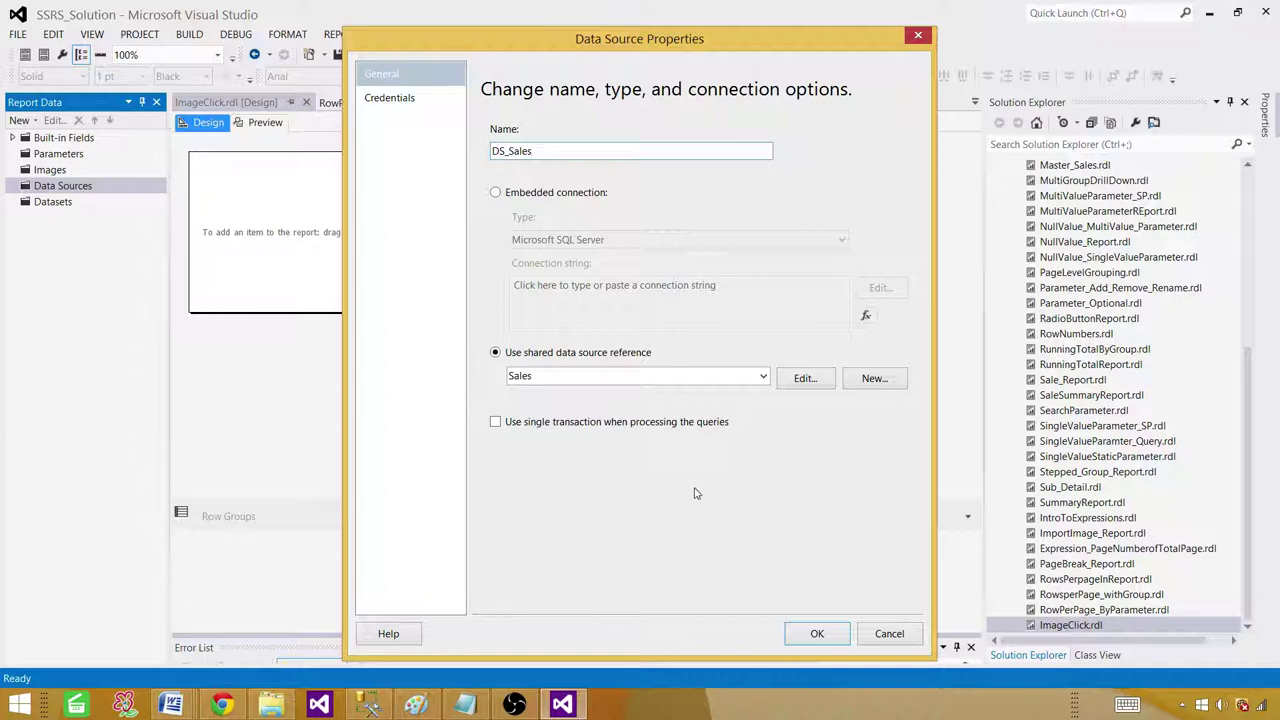
click(790, 632)
Step: Start a new dataset embedded in the report, using the DS_Sales data source and the copied TotalSale query as its text
click(59, 221)
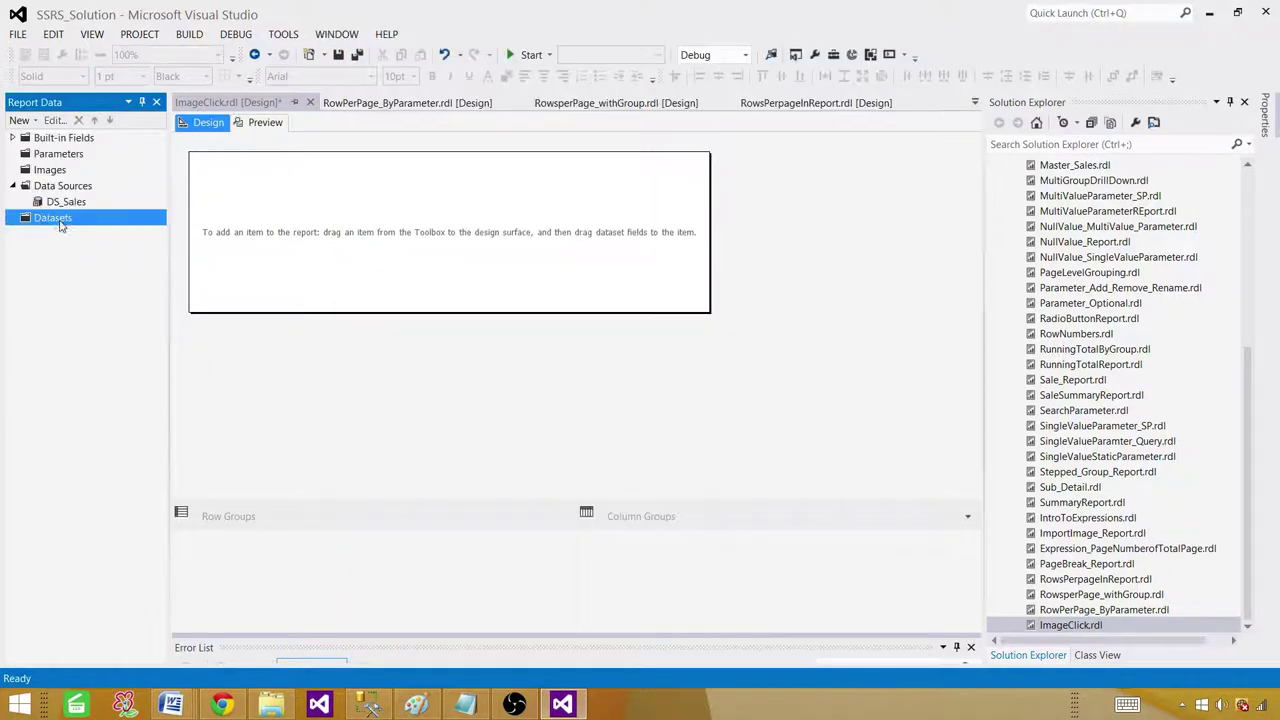
right_click(58, 224)
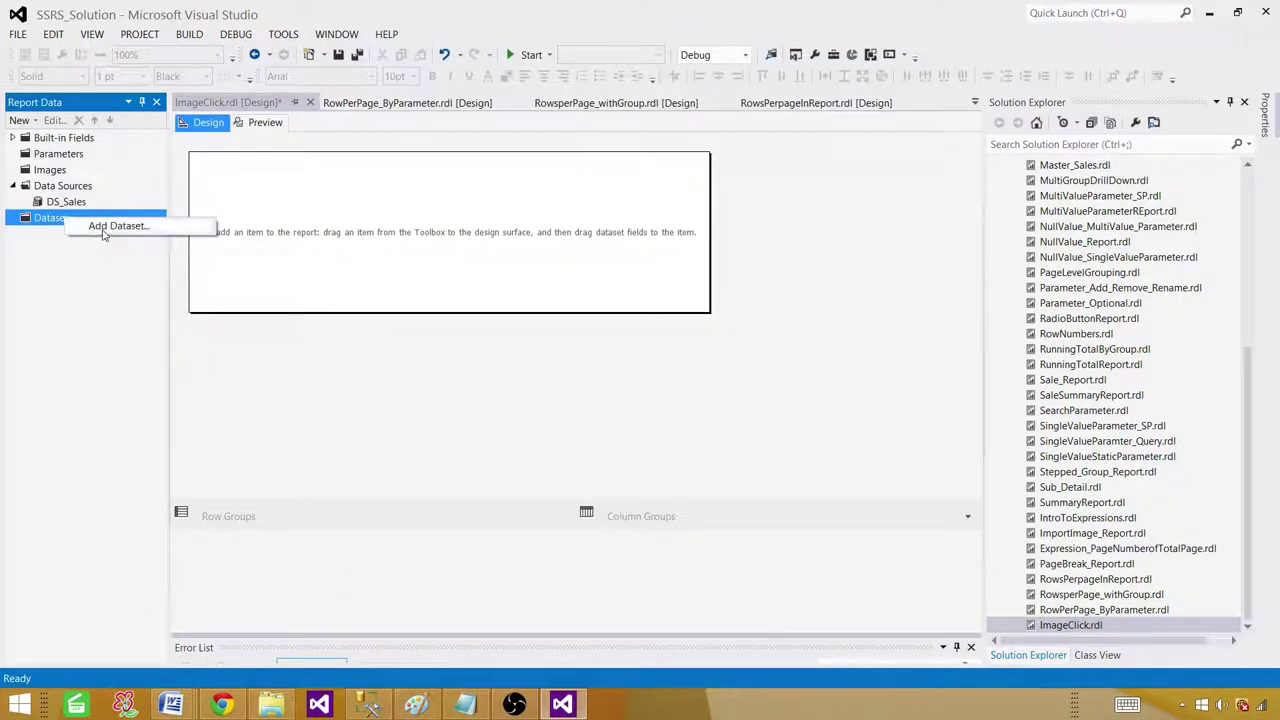
click(175, 240)
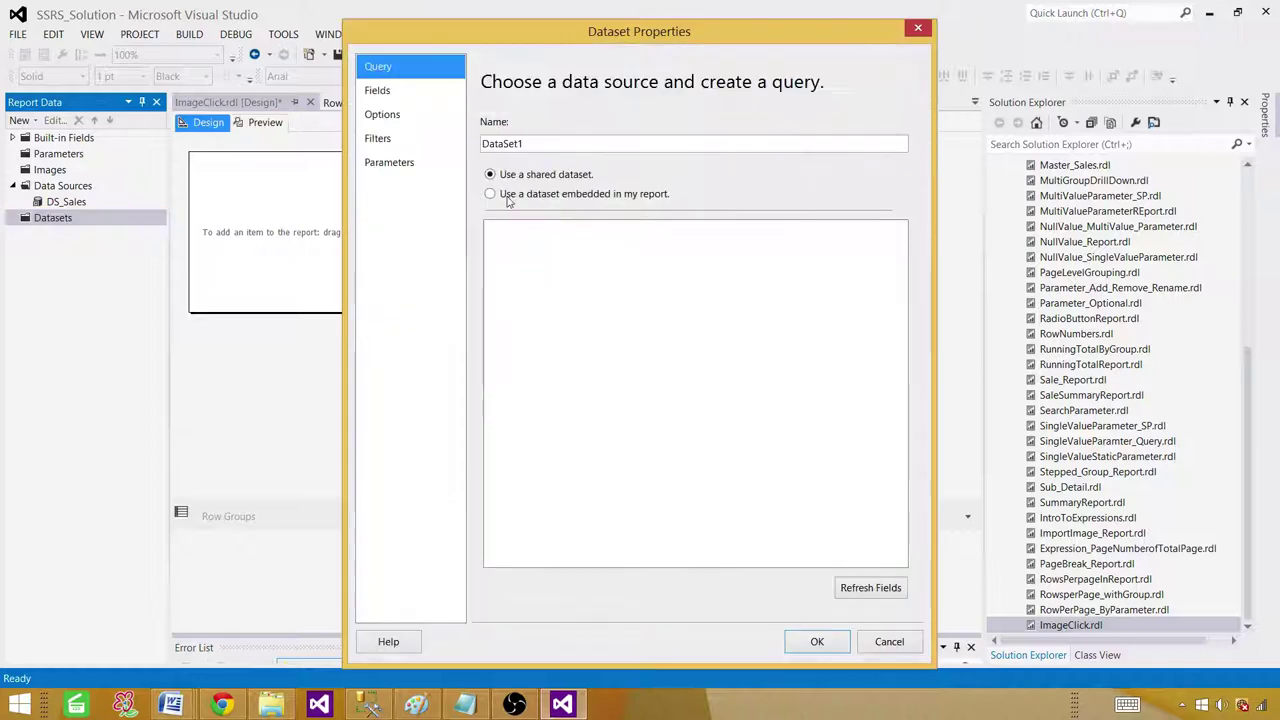
click(509, 196)
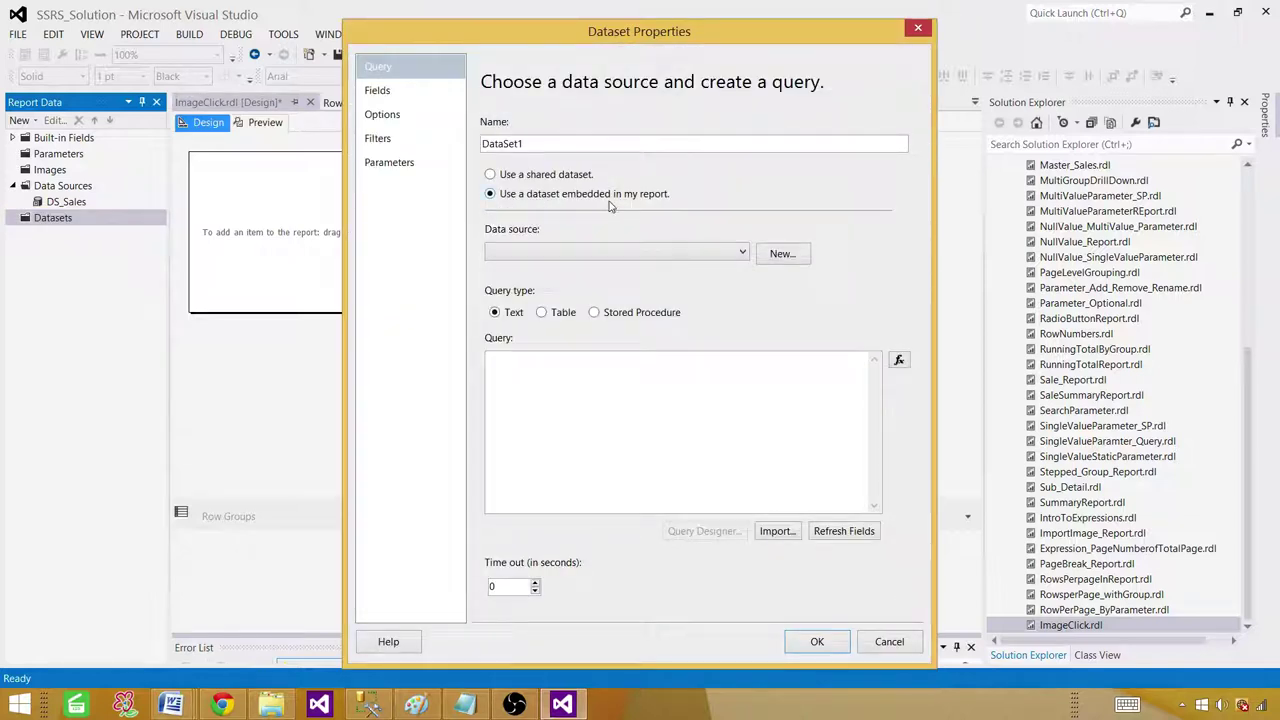
click(547, 258)
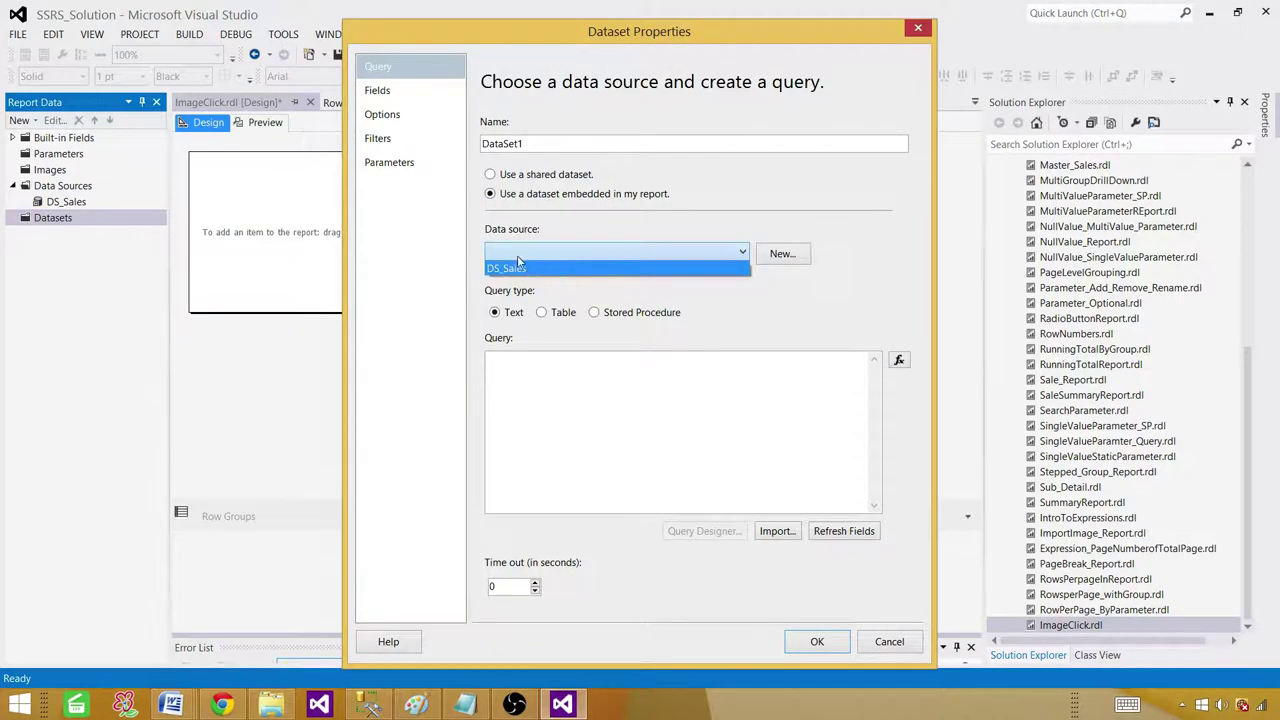
click(516, 267)
right_click(560, 381)
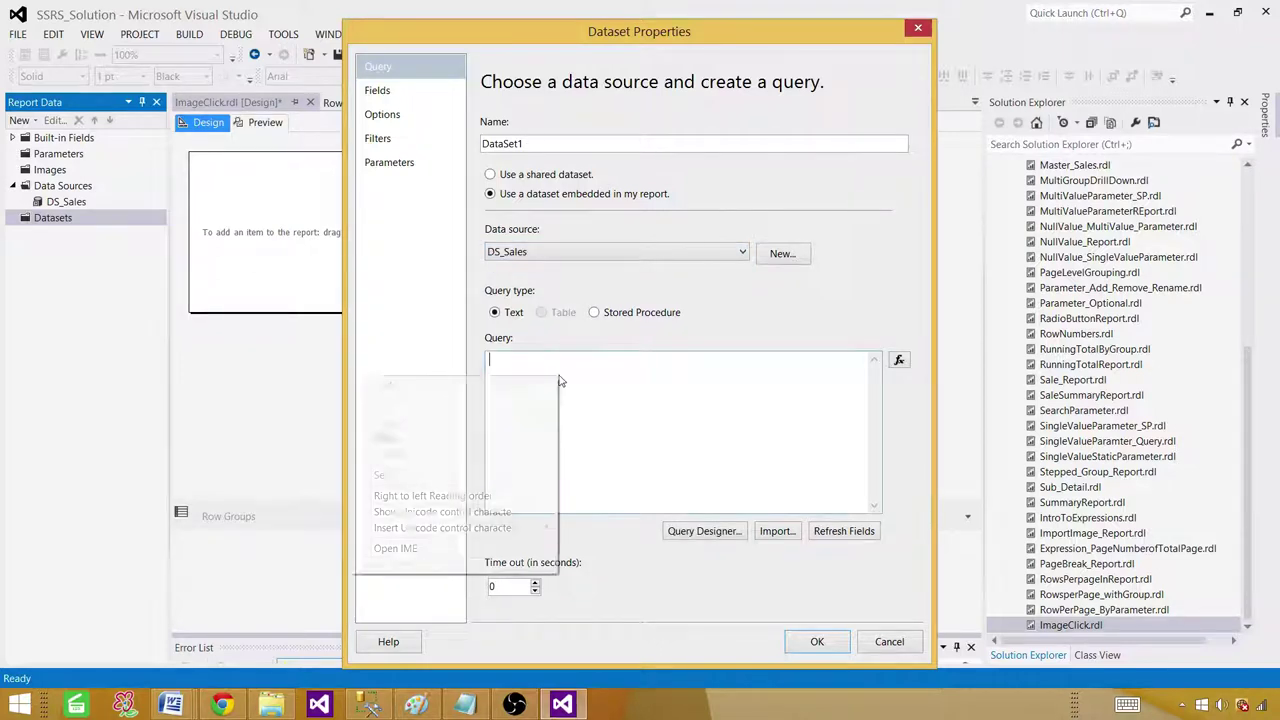
click(480, 437)
Step: Rename the dataset as DSET_TotalSales
double_click(546, 143)
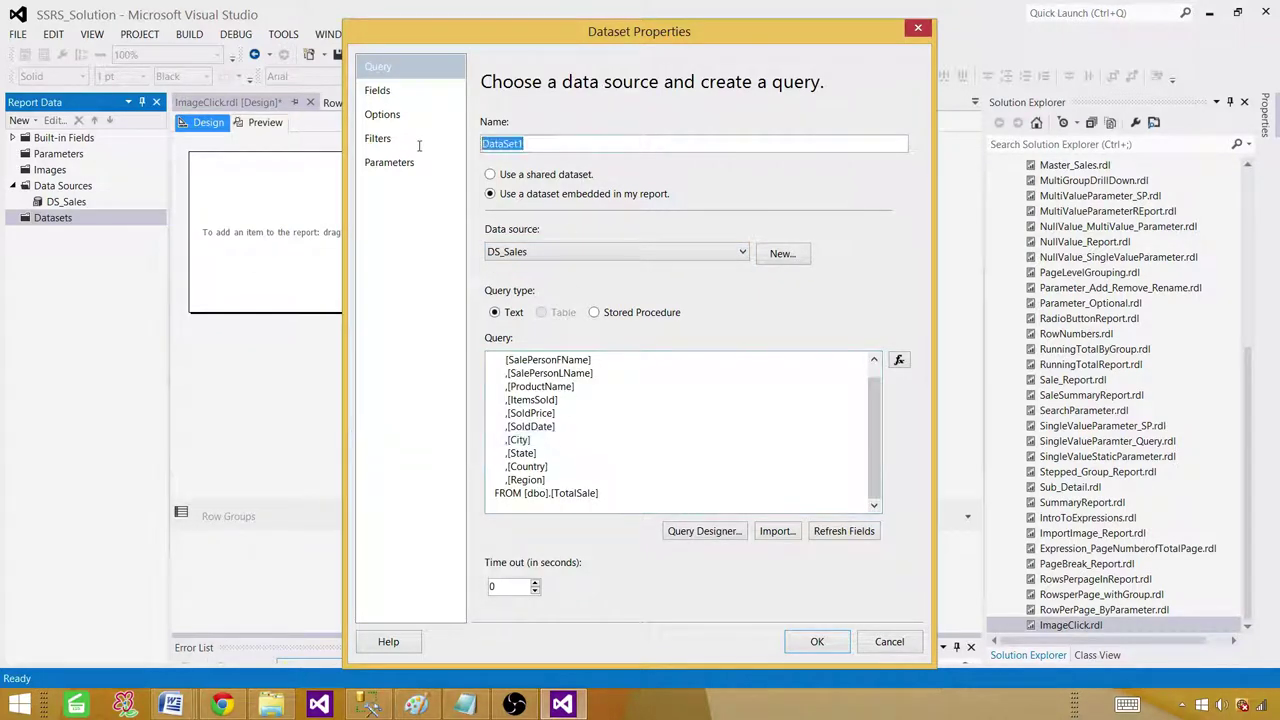
text(FD)
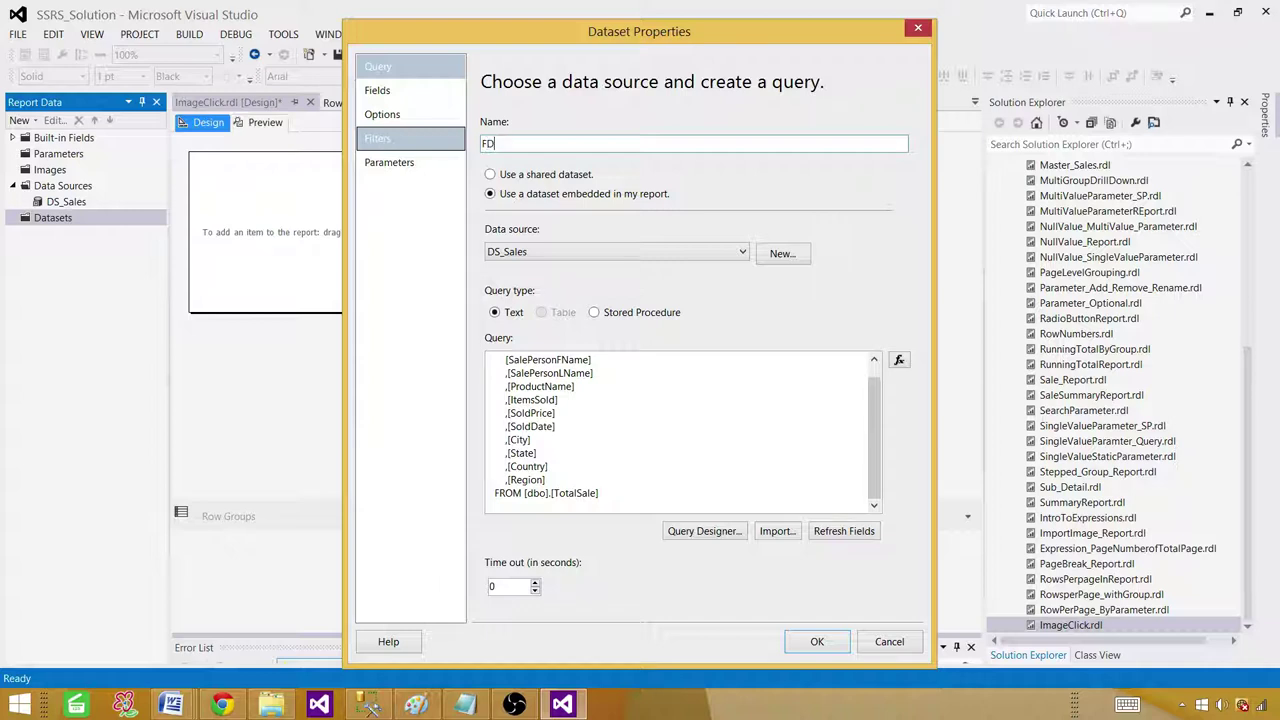
key(BackSpace)
key(BackSpace)
text(DSET_TotalSales)
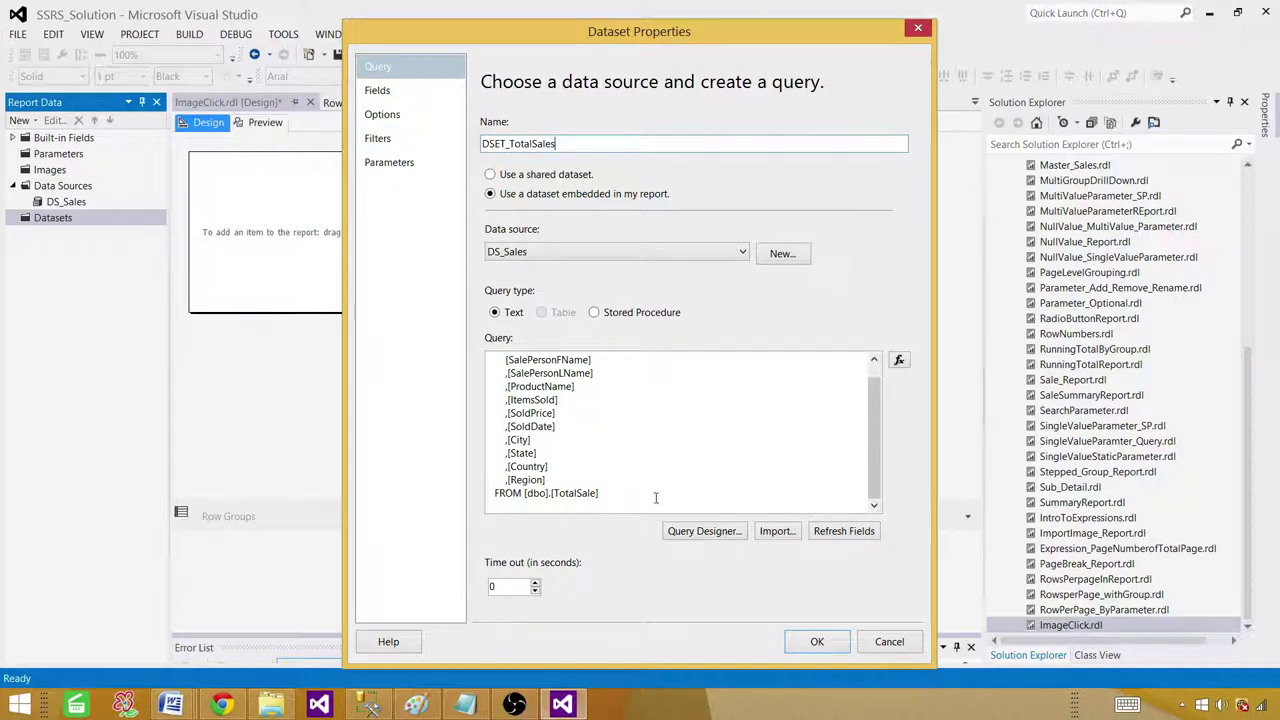
click(647, 498)
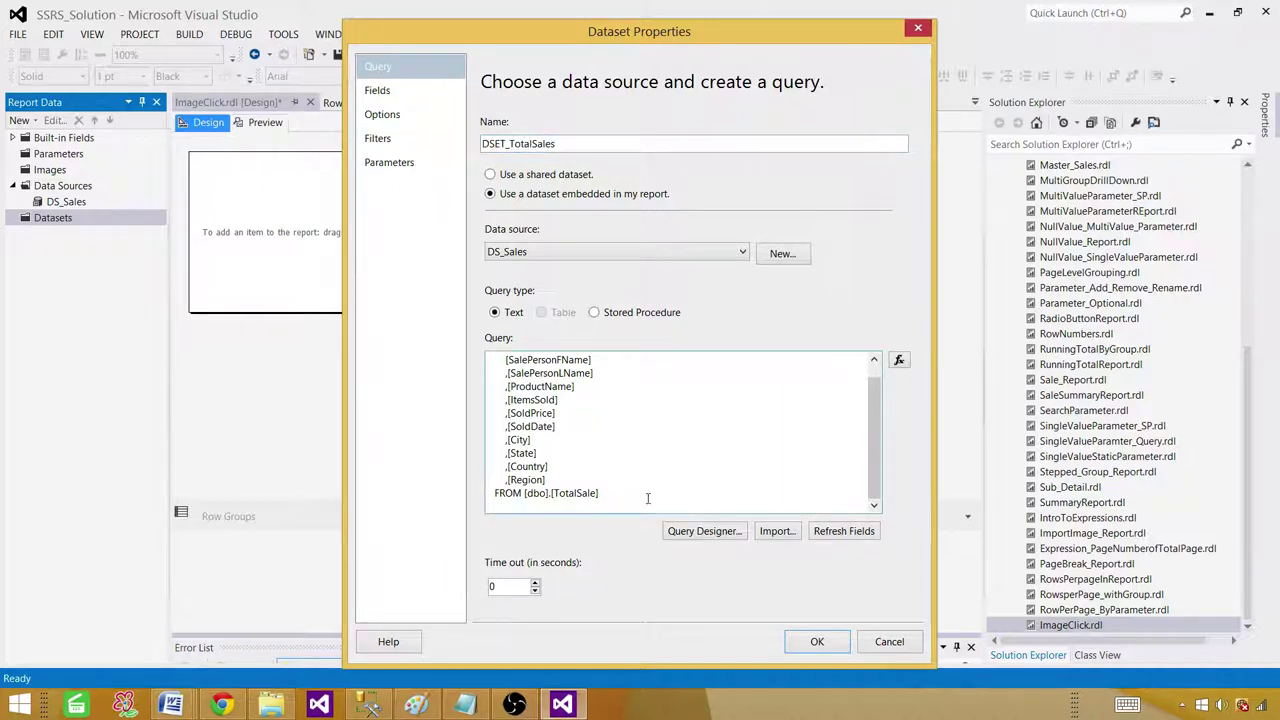
key(Return)
text(Where )
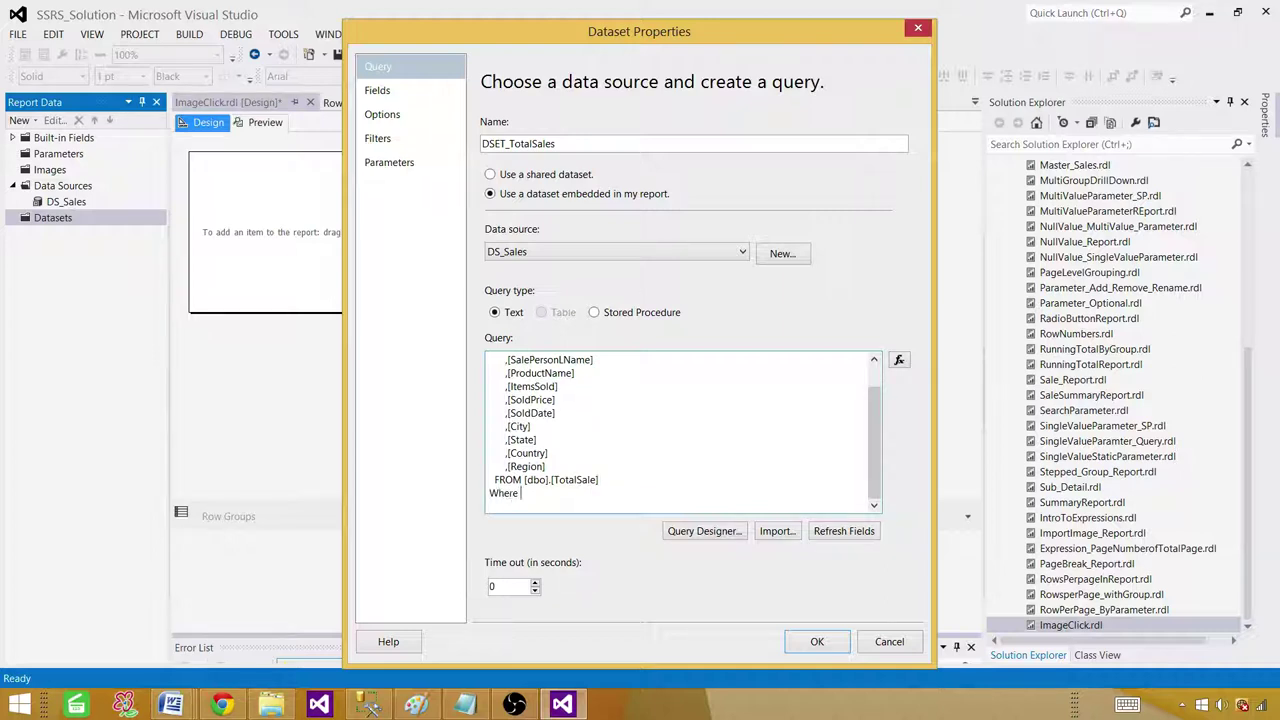
text(Country=@Count)
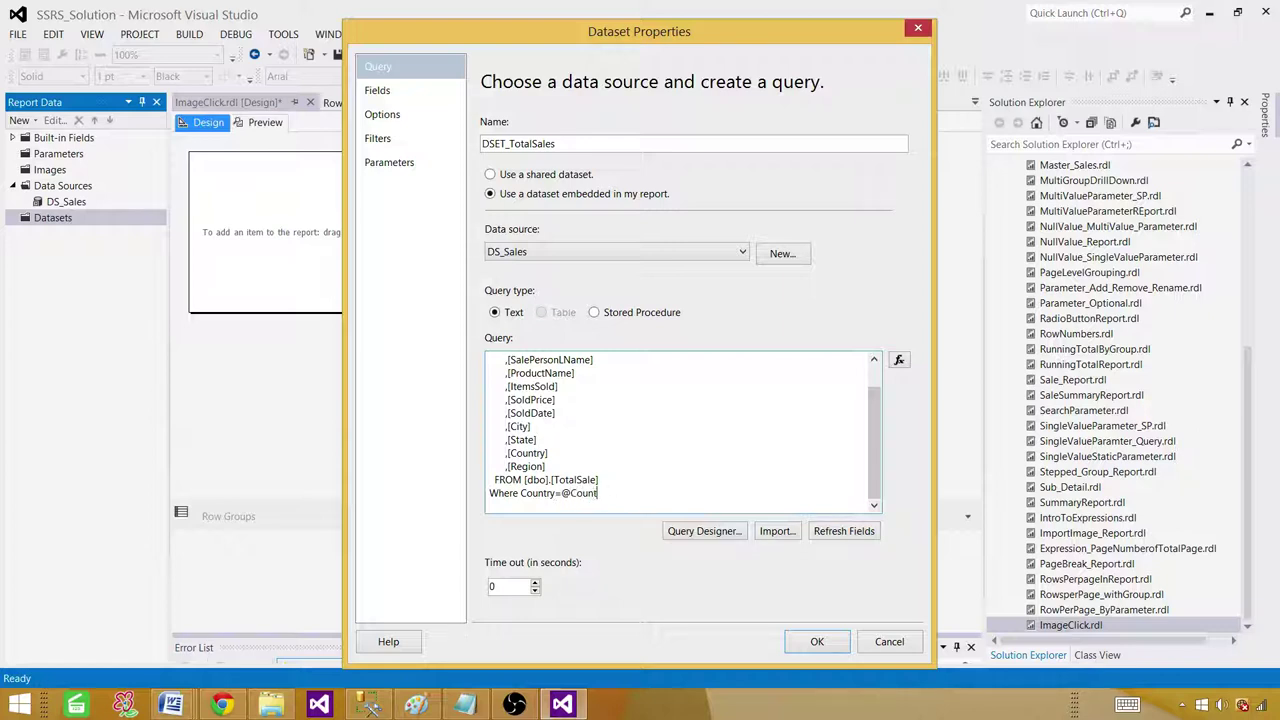
text(ryName)
drag(554, 493, 560, 493)
click(562, 493)
click(817, 641)
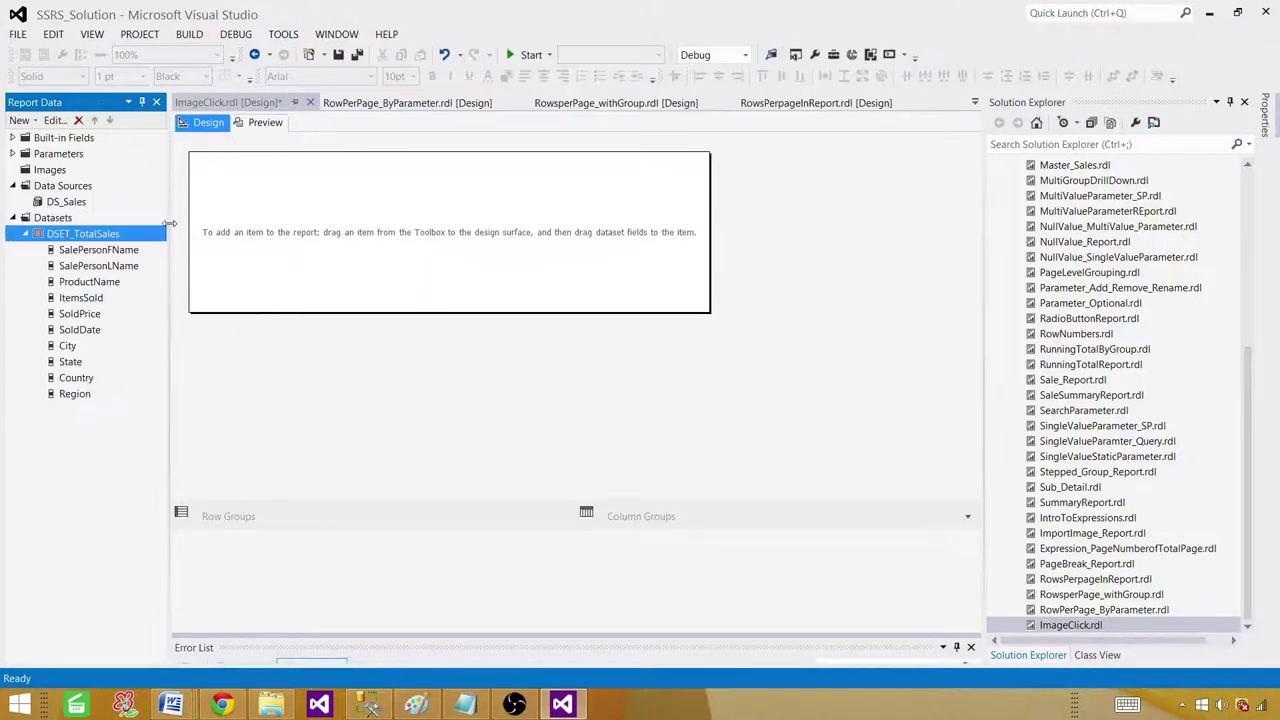
Step: Add a page header to the ImageClick report
click(285, 206)
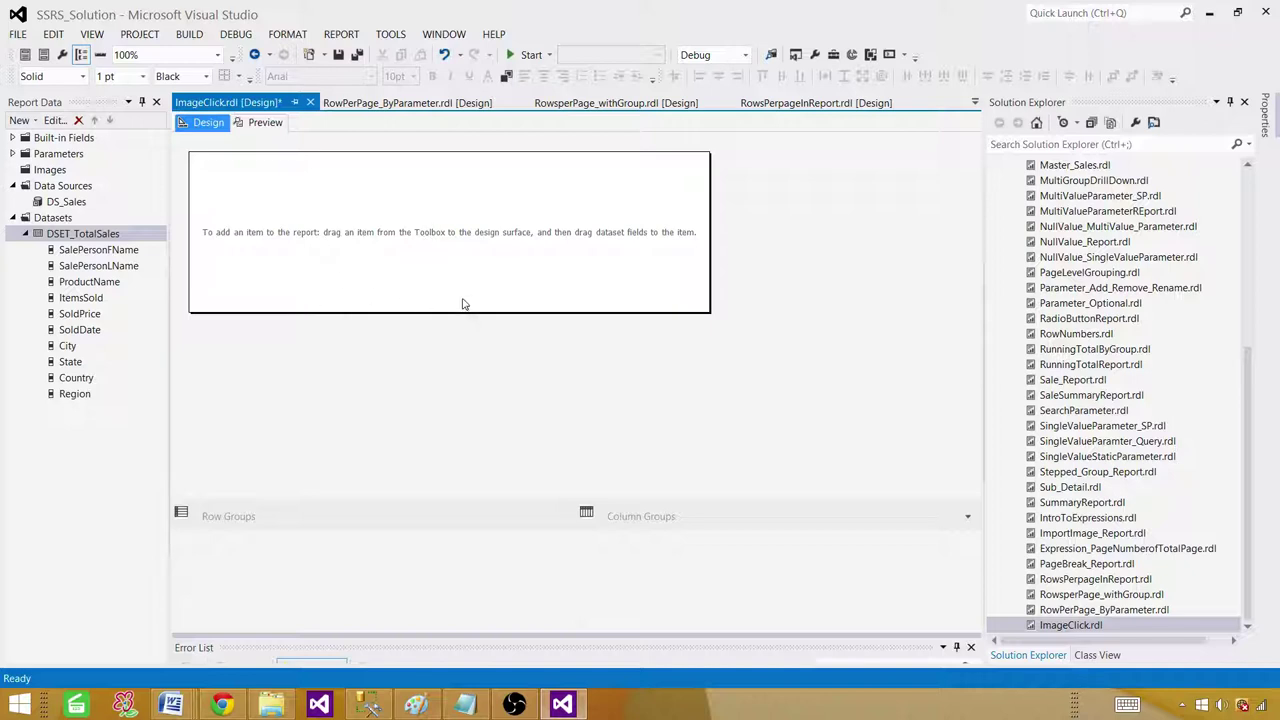
right_click(342, 265)
right_click(306, 353)
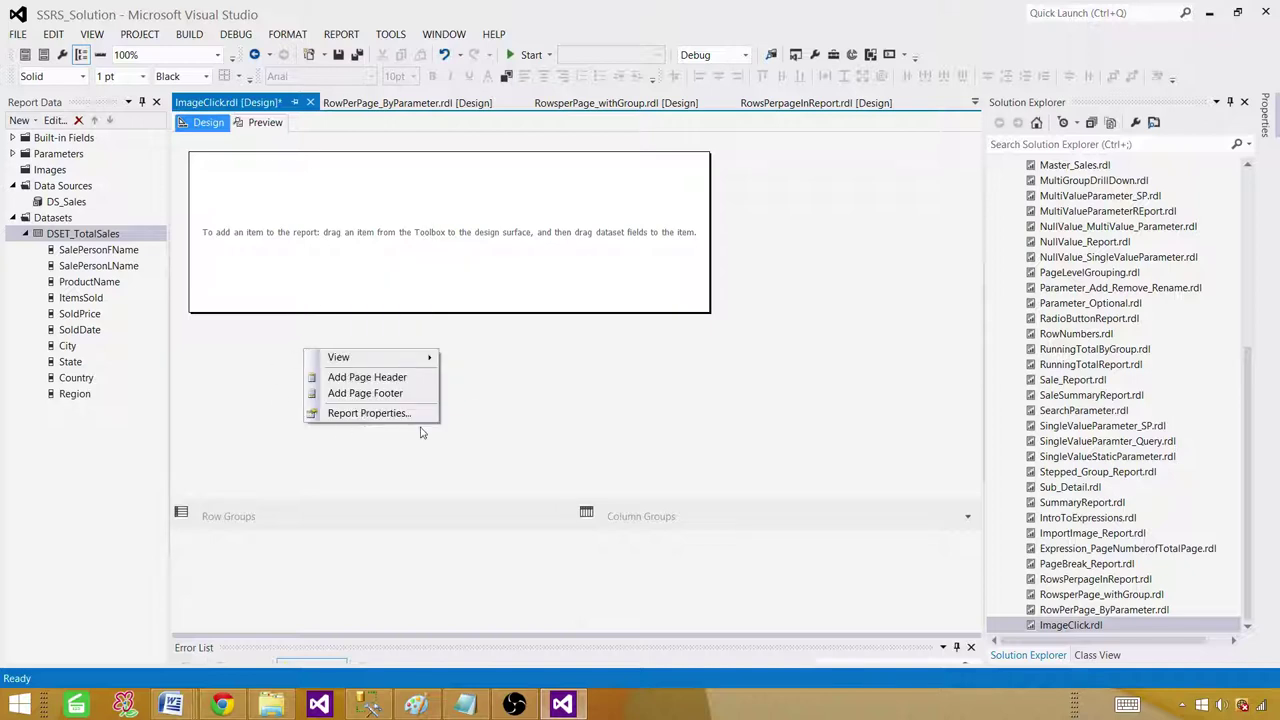
click(361, 383)
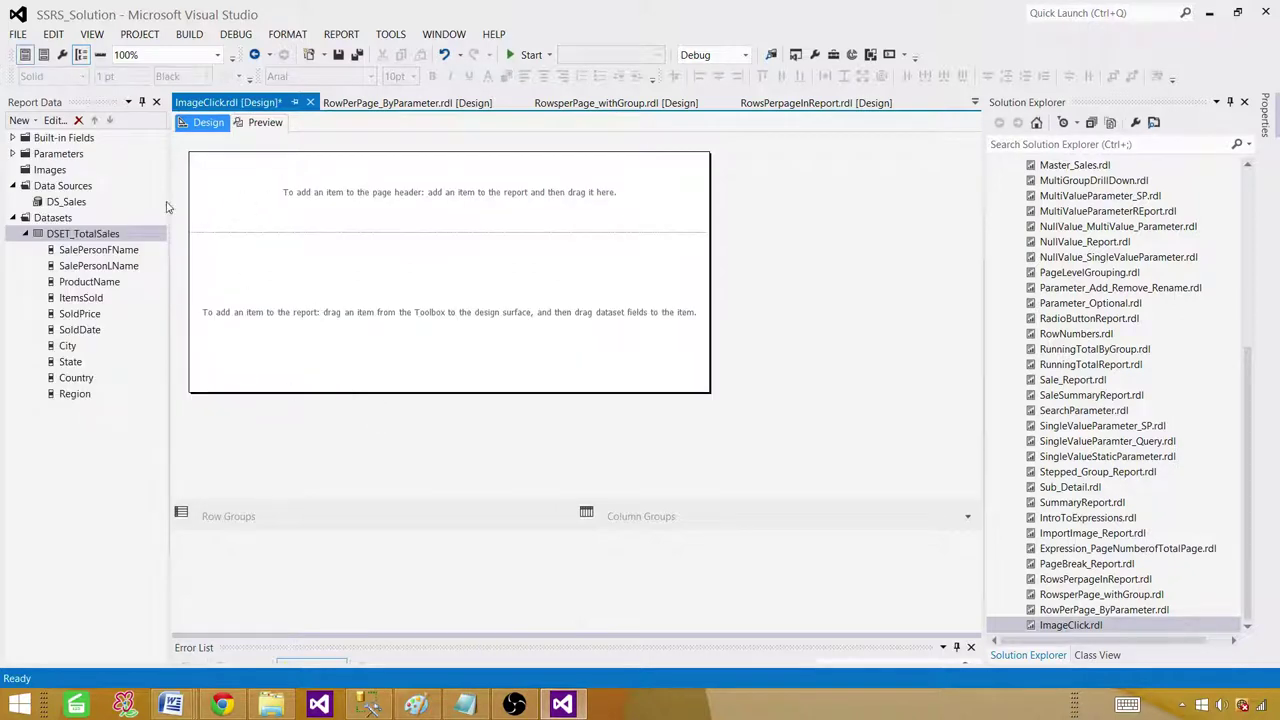
Step: Embed PakistanMapPic.png from the Desktop folder in the report's images, showing all file types to find it
click(50, 170)
right_click(56, 172)
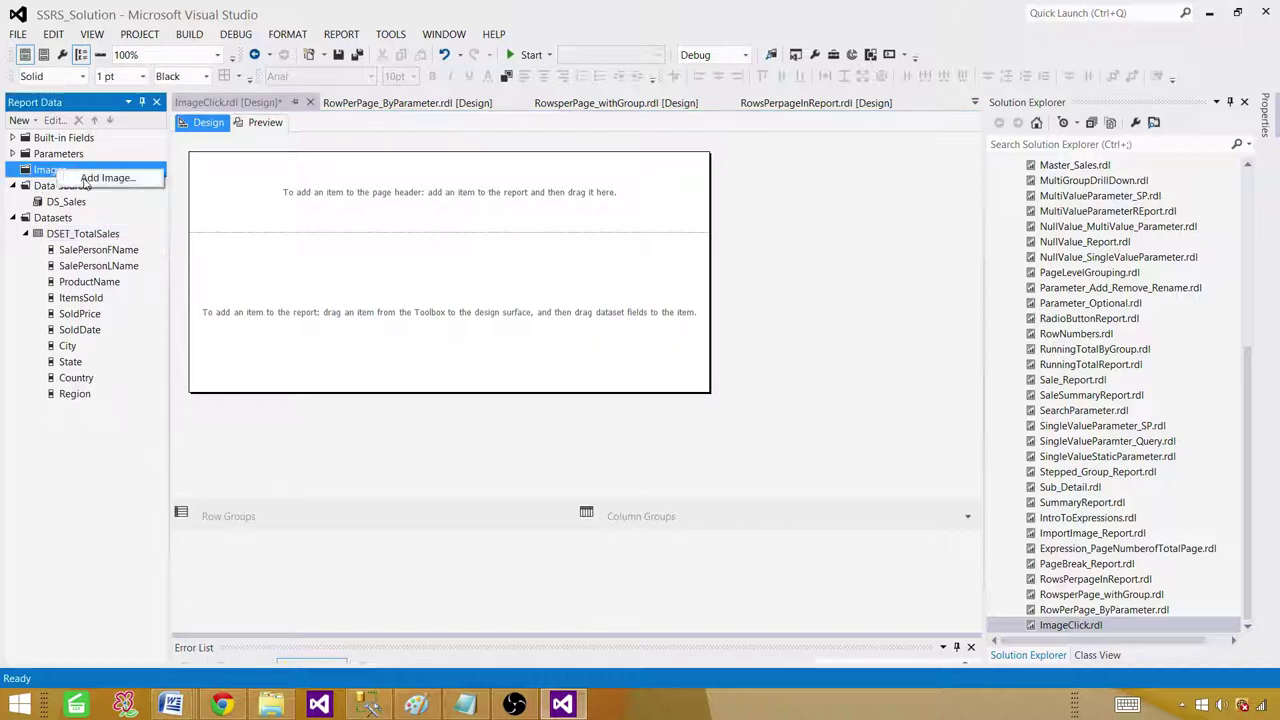
click(86, 183)
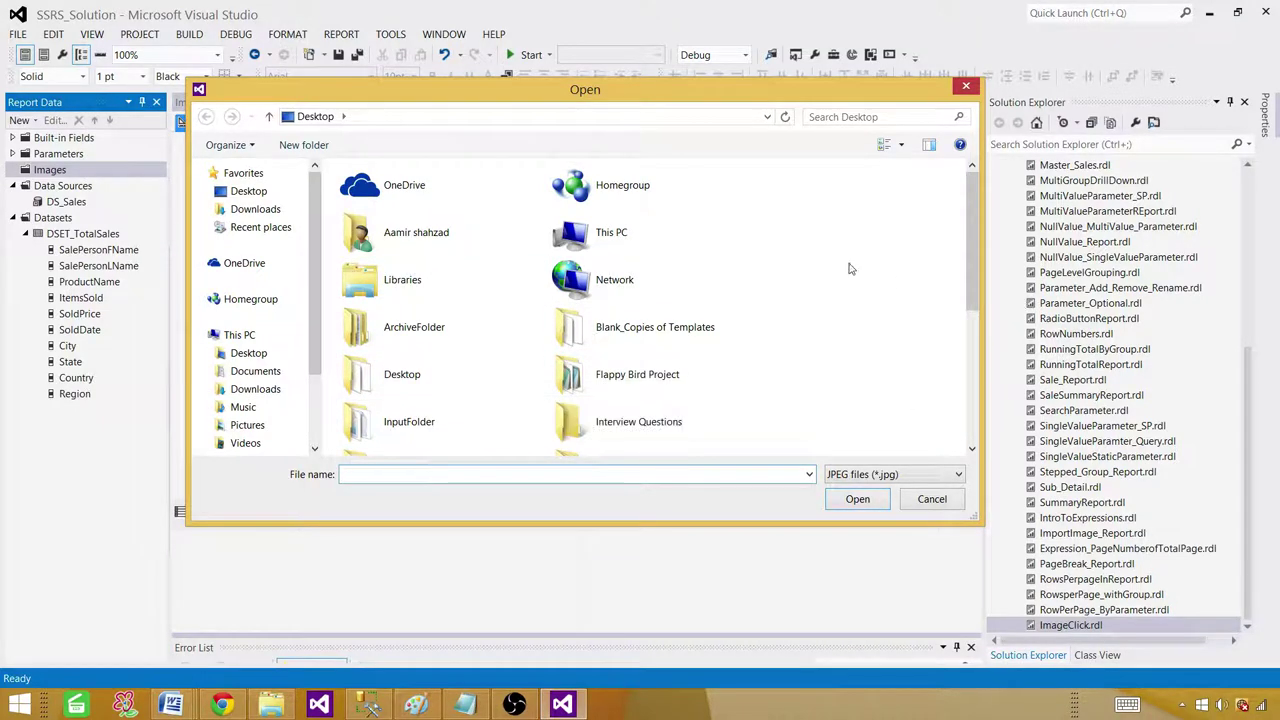
click(255, 358)
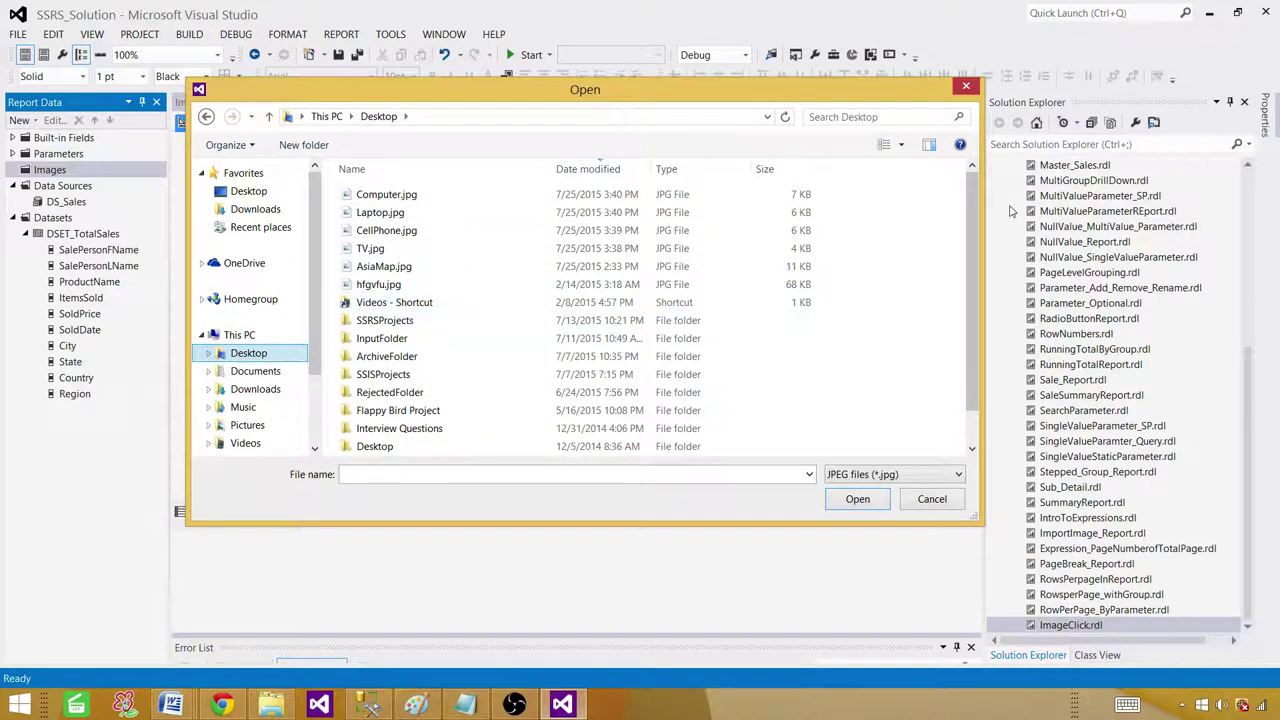
scroll(490, 250, down, 1)
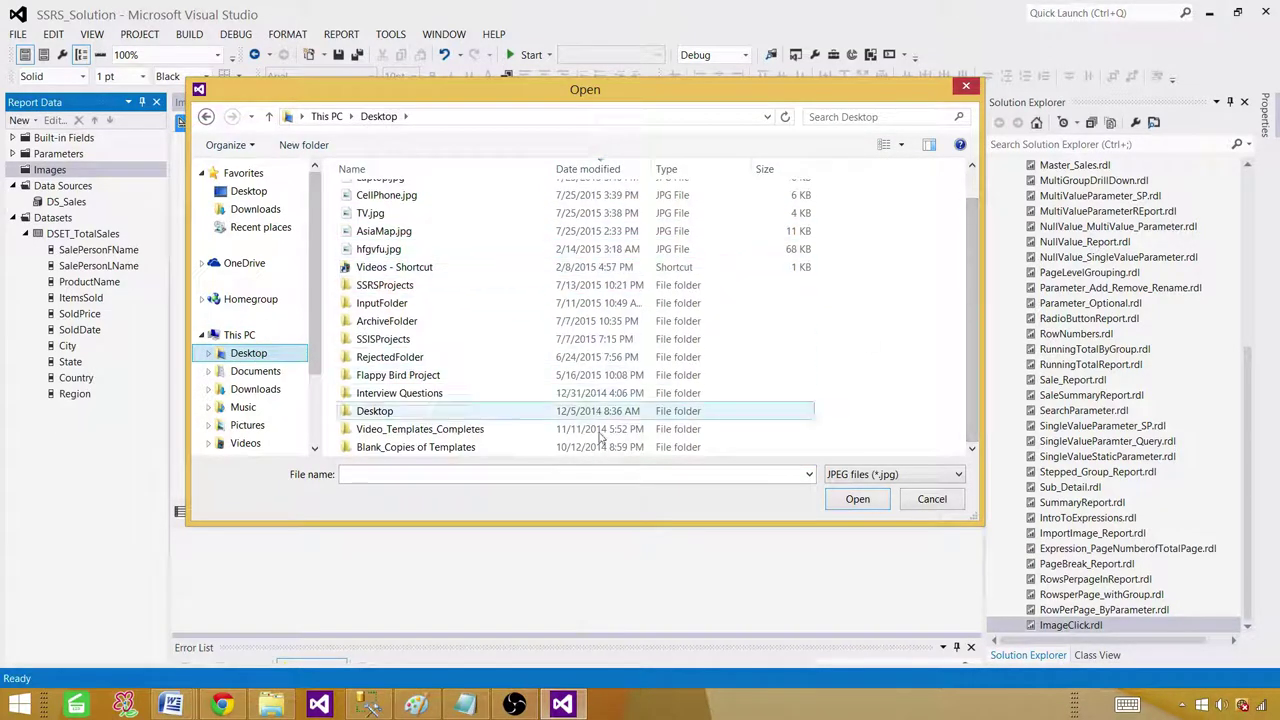
click(890, 475)
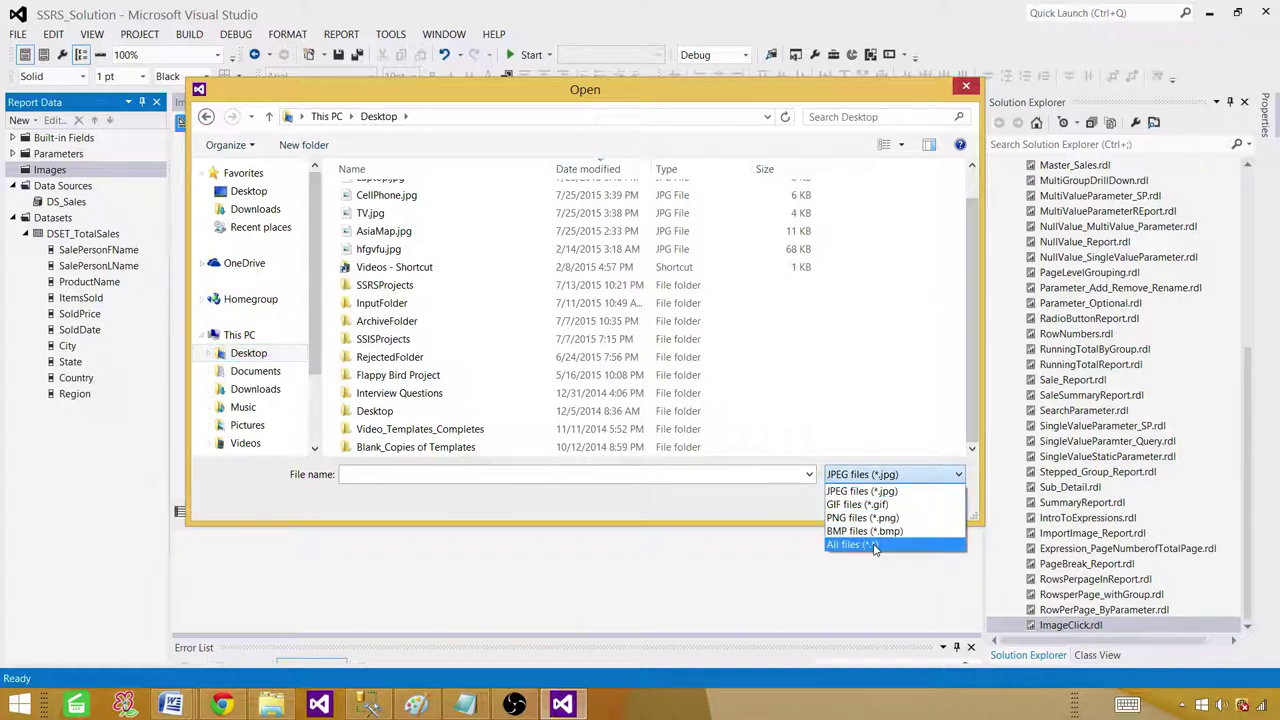
click(870, 544)
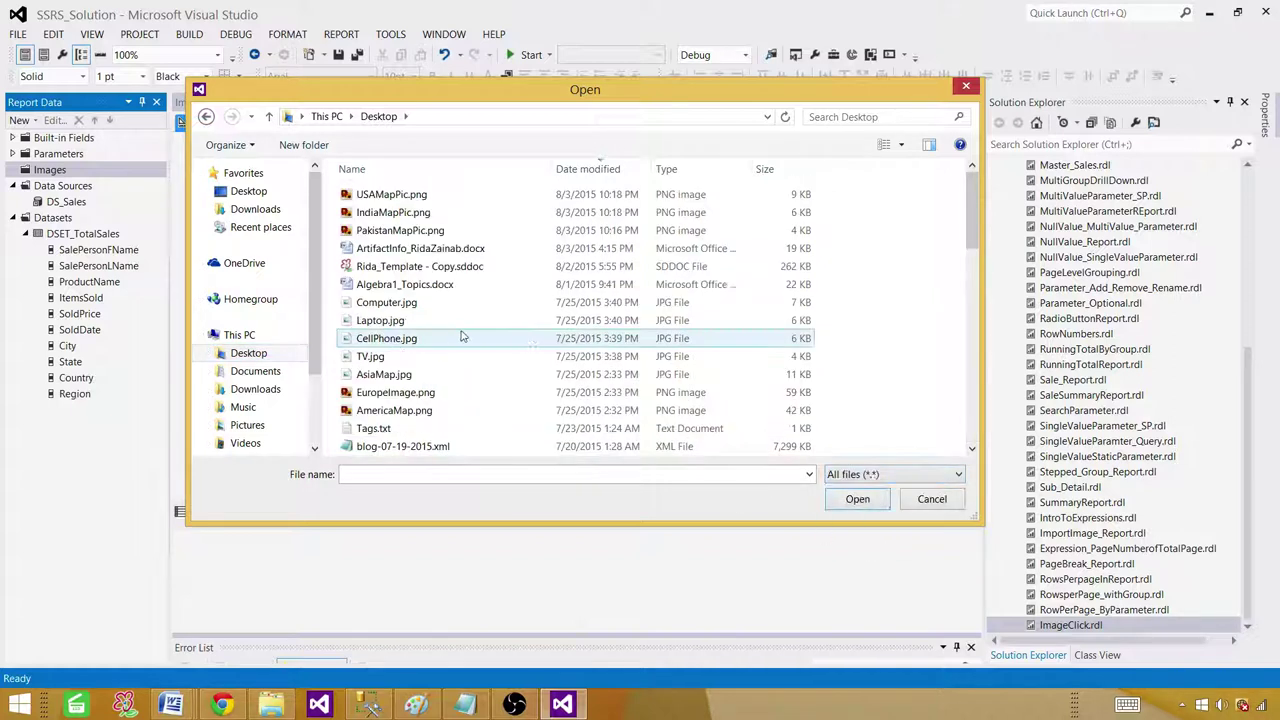
click(391, 232)
click(857, 499)
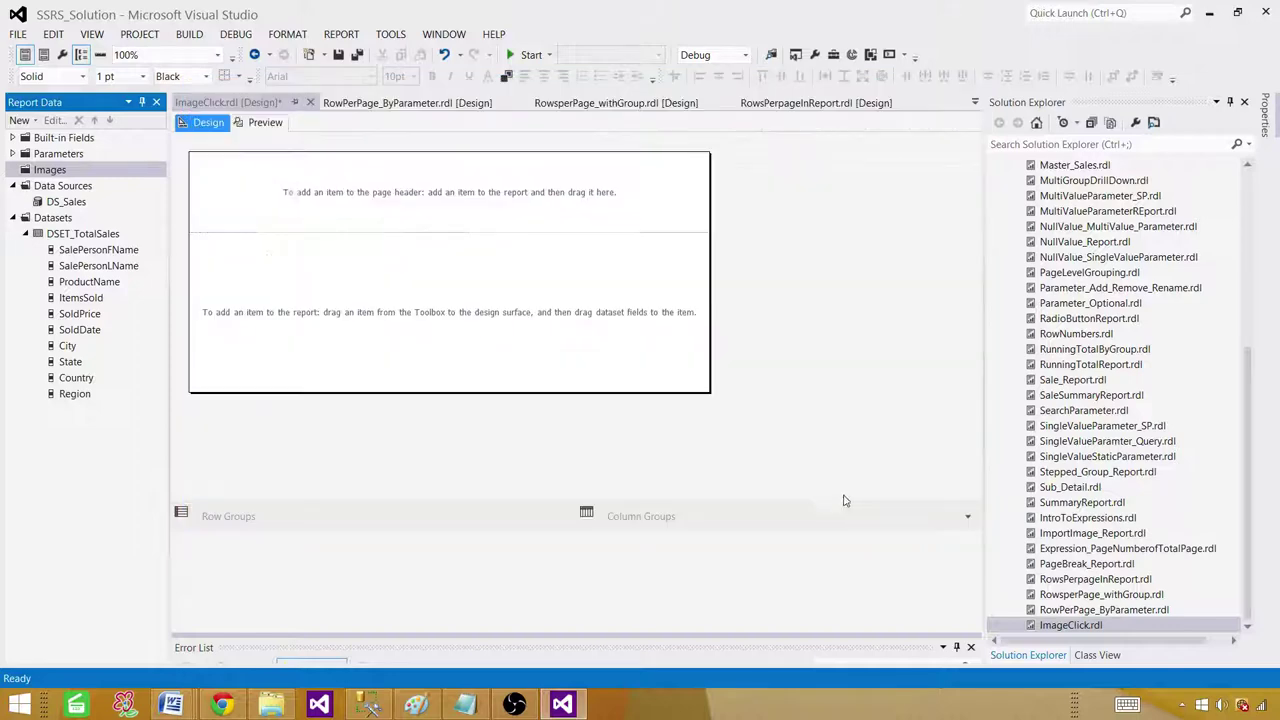
click(74, 181)
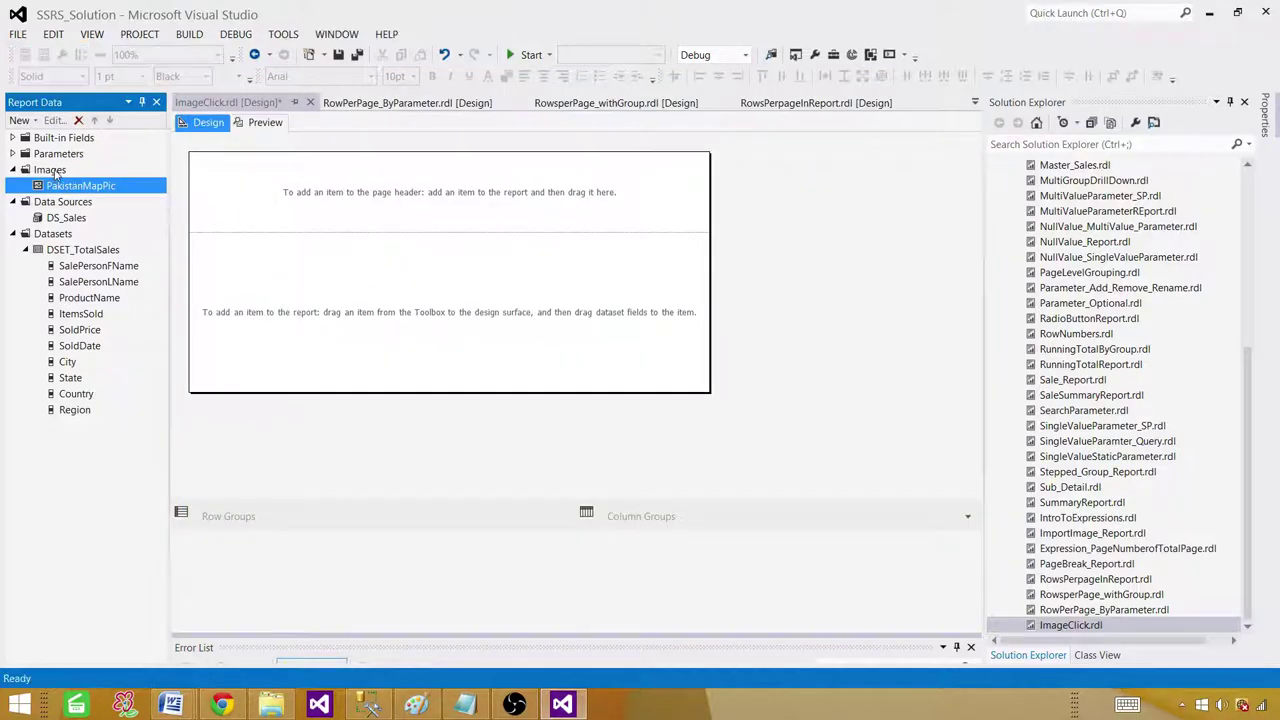
Step: Embed IndiaMapPic.png from the Desktop folder in the report's images
right_click(52, 170)
click(100, 180)
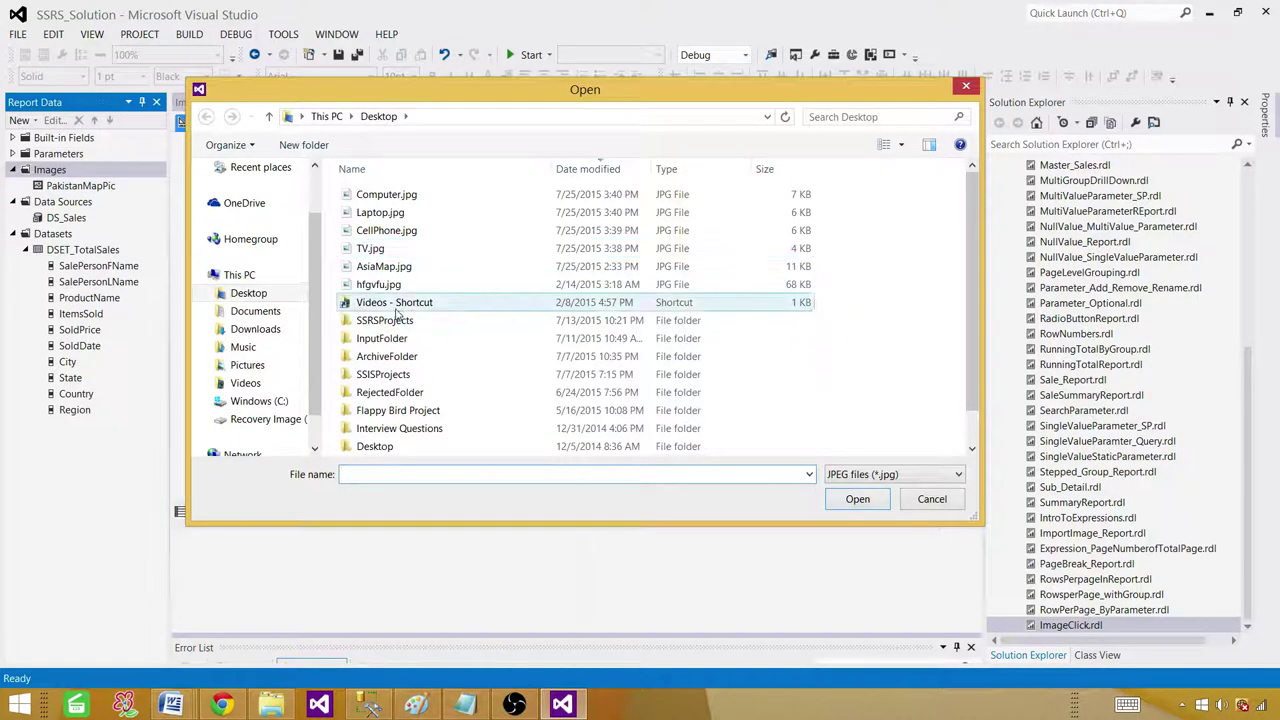
click(930, 476)
click(860, 541)
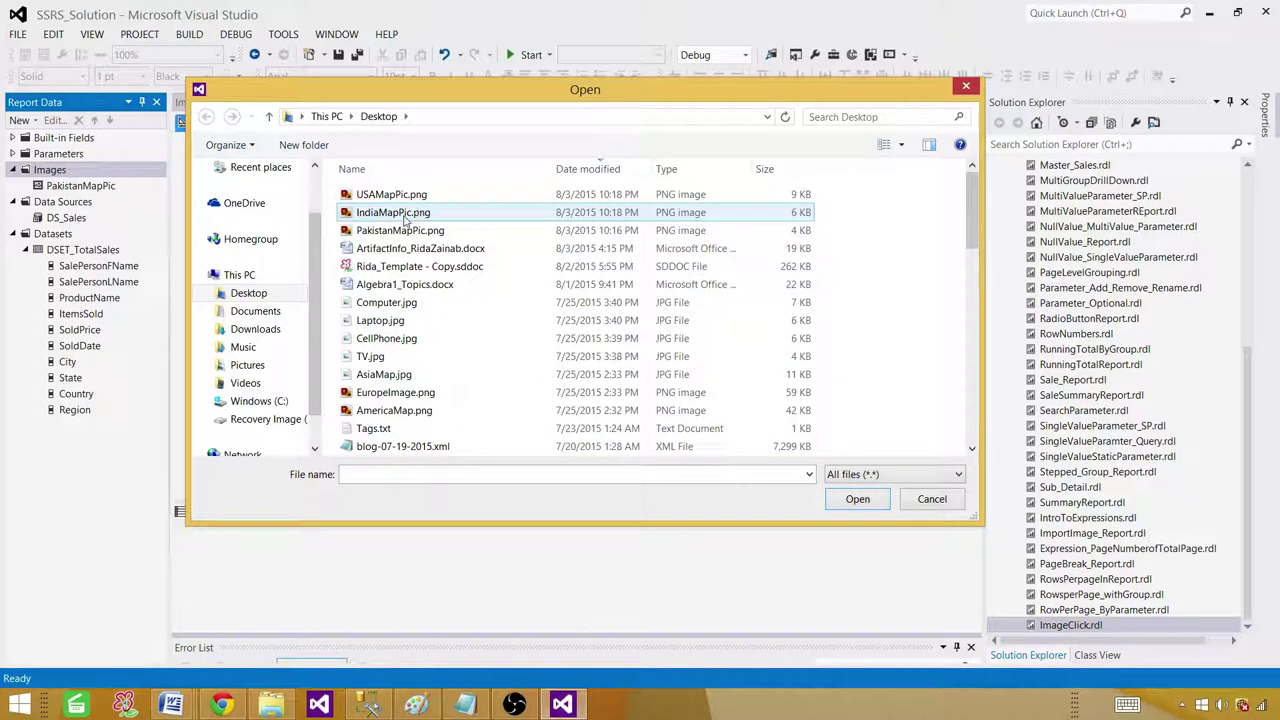
click(405, 213)
click(857, 499)
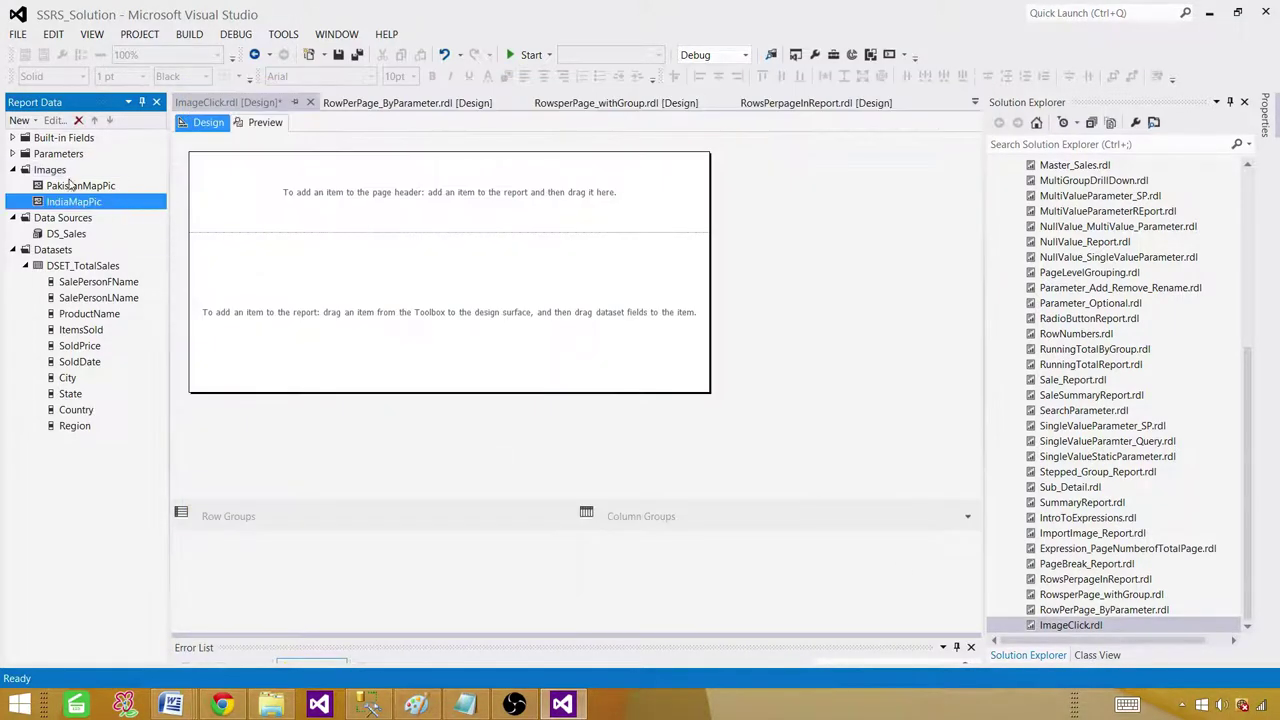
Step: Embed USAMapPic.png from the Desktop folder in the report's images
right_click(58, 170)
click(100, 179)
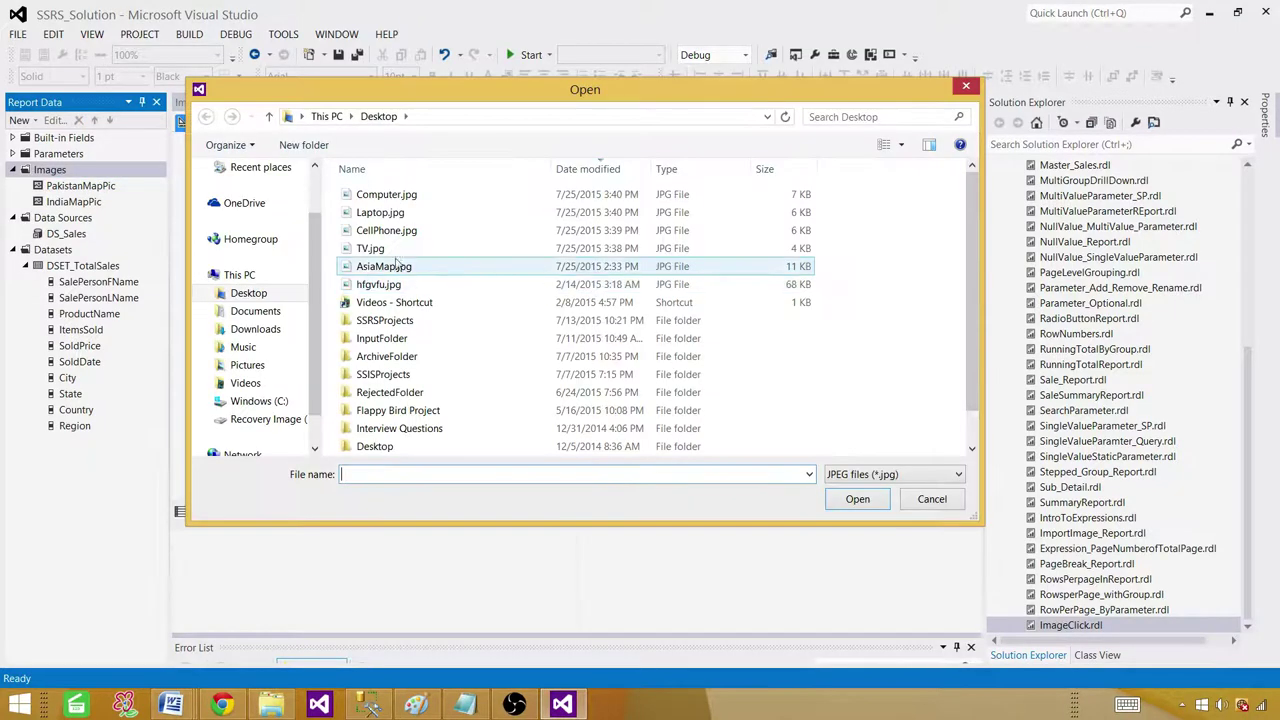
click(895, 476)
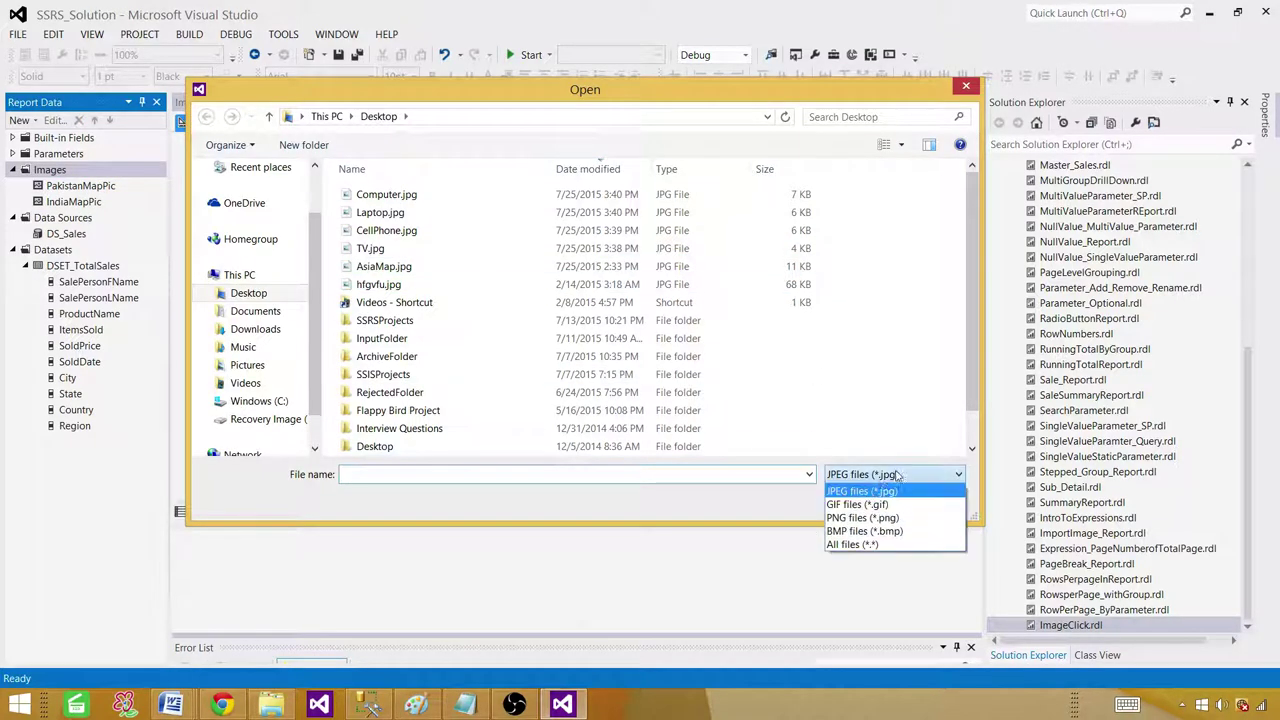
click(876, 546)
click(390, 194)
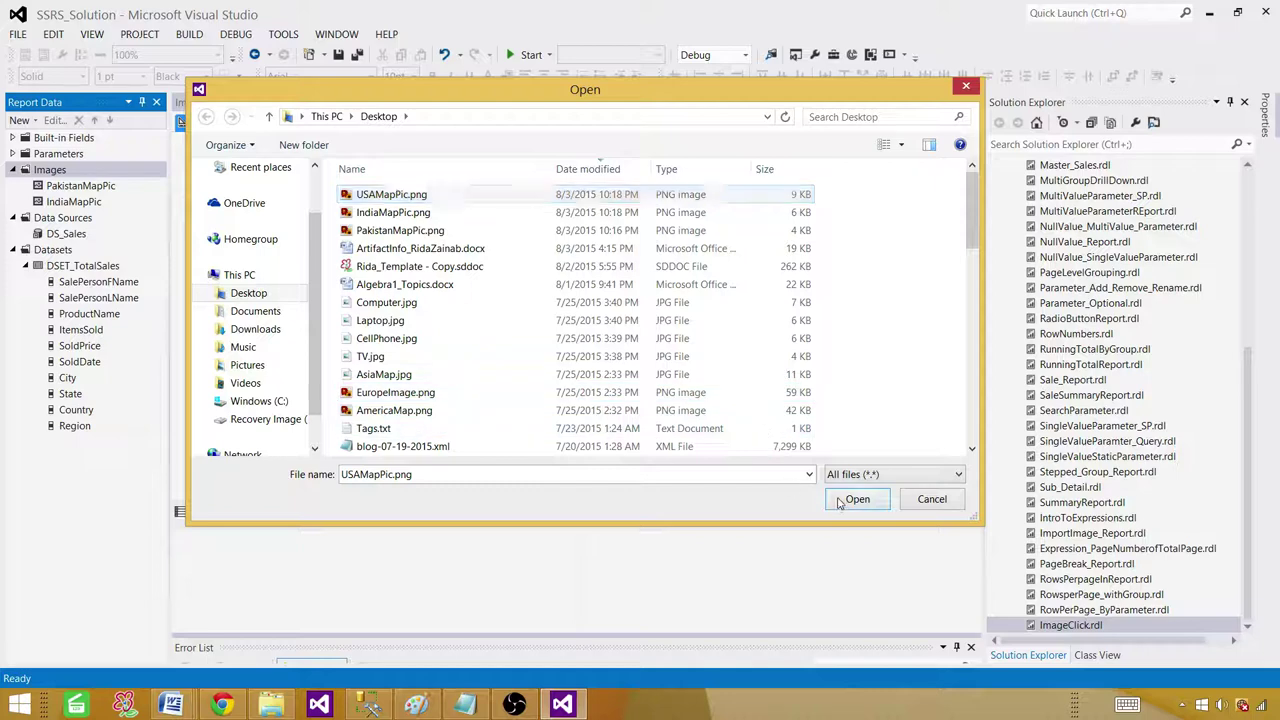
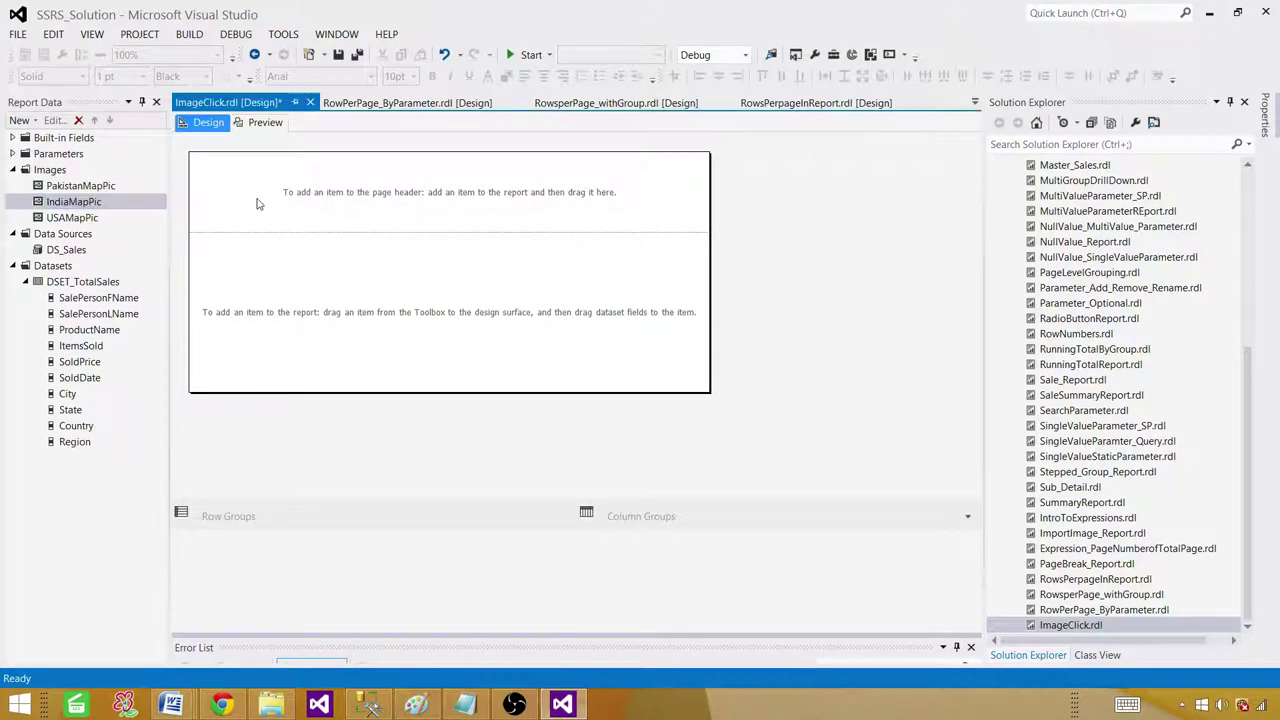
Step: Insert an embedded image item near the left end of the page header and assign PakistanMapPic to it
mouse_move(328, 266)
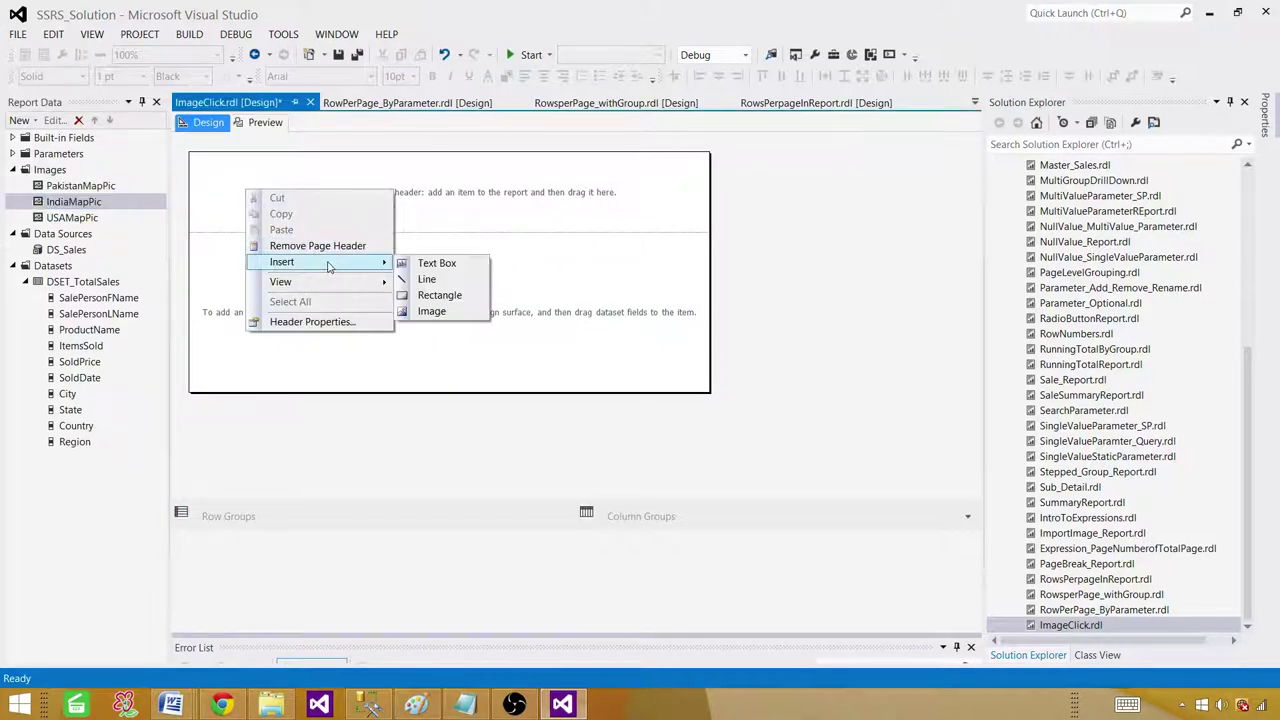
click(432, 311)
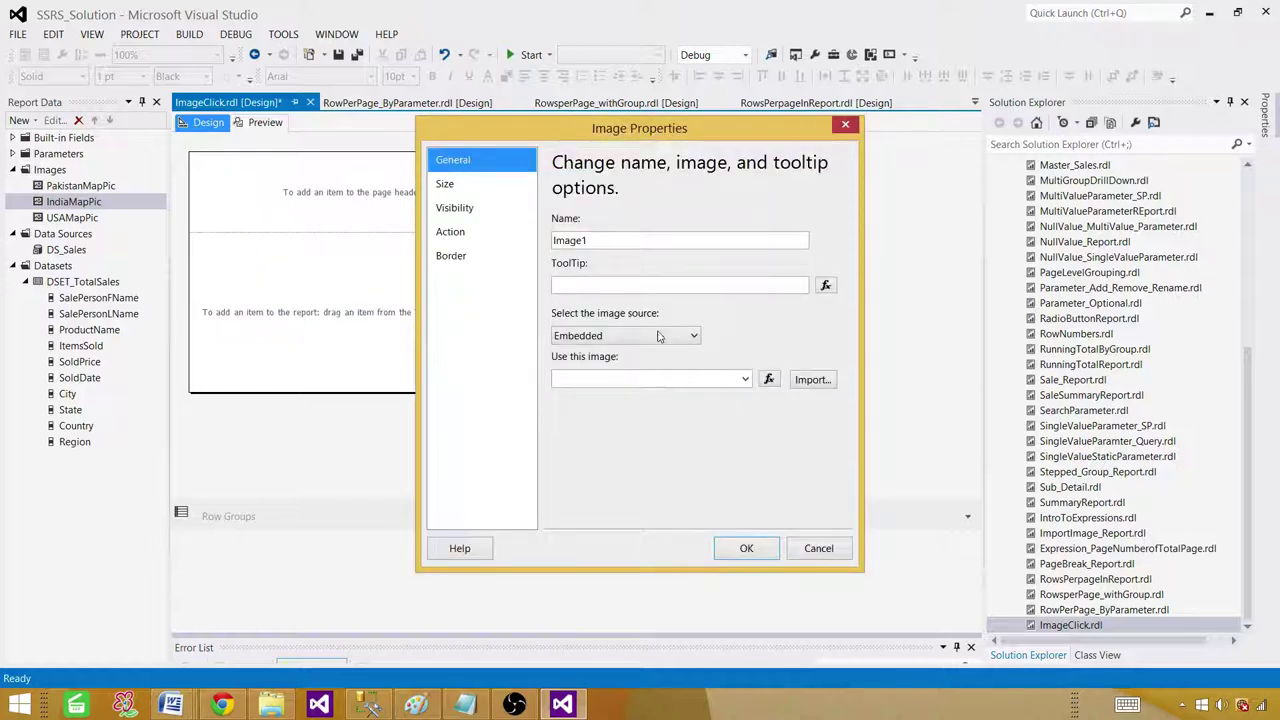
click(724, 540)
drag(268, 202, 235, 185)
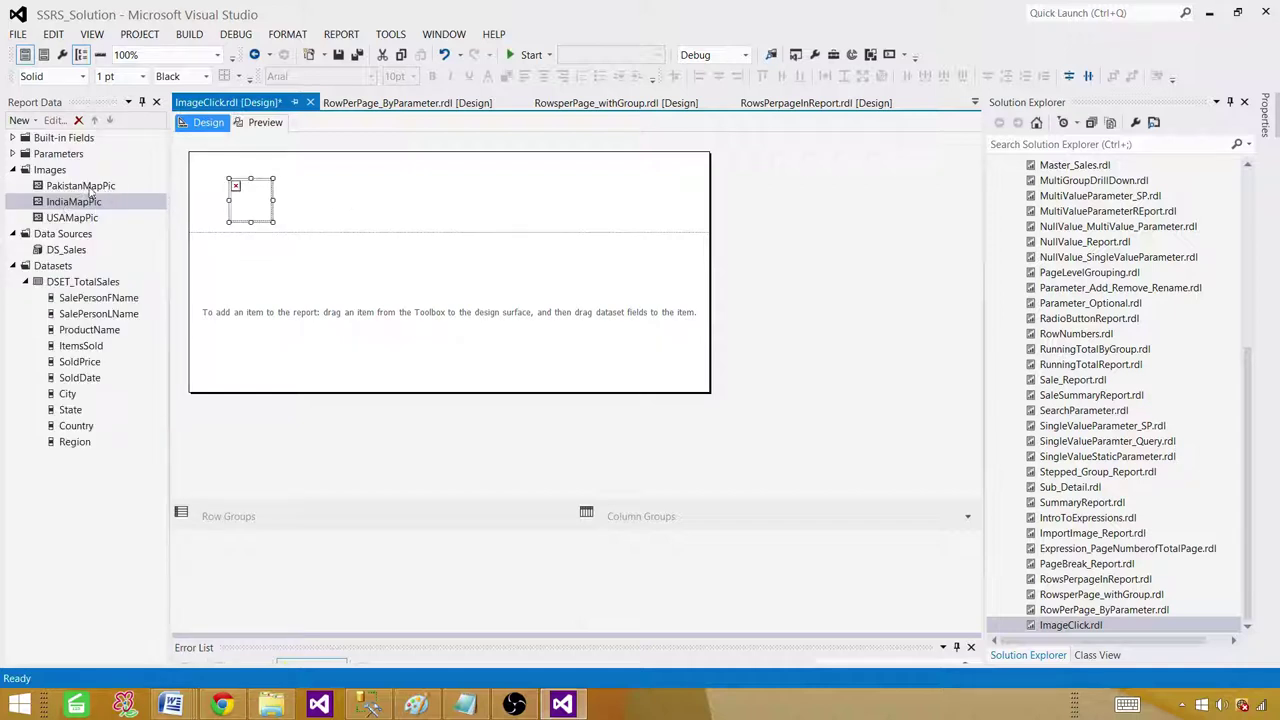
drag(82, 188, 252, 198)
Step: Insert a second embedded image item in the page header beside the Pakistan map and assign IndiaMapPic to it
right_click(358, 207)
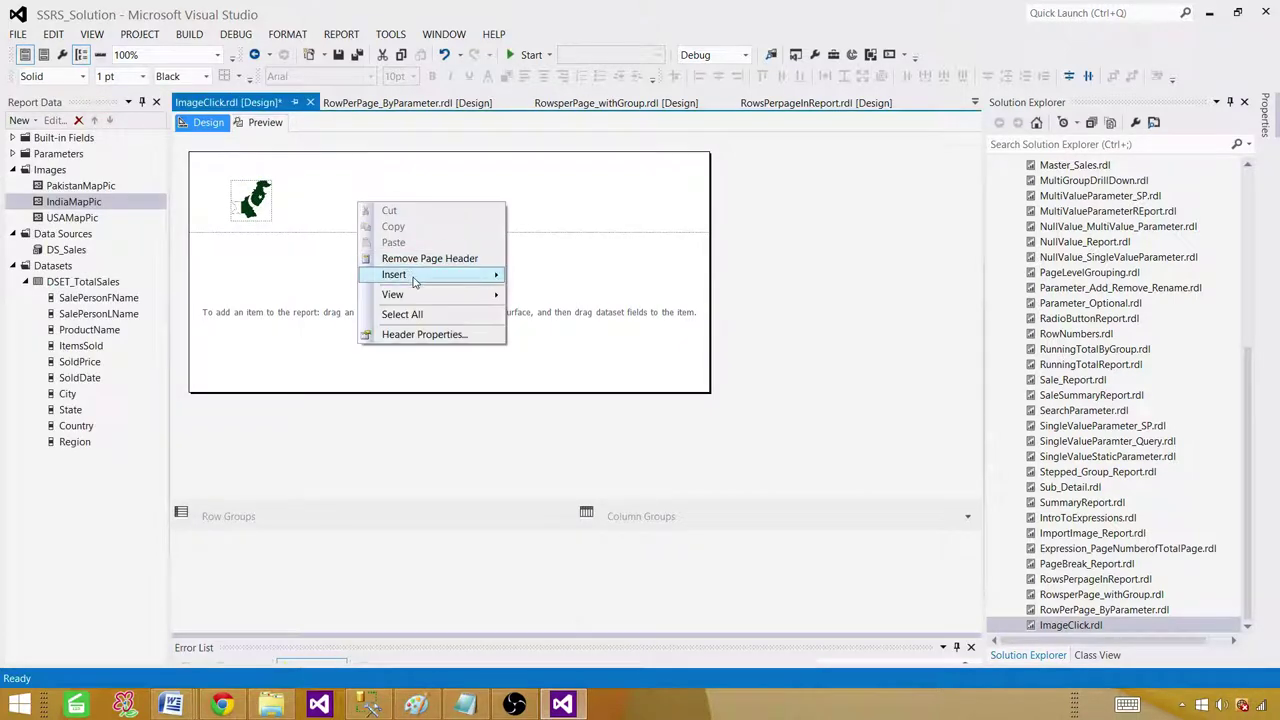
click(446, 274)
click(543, 323)
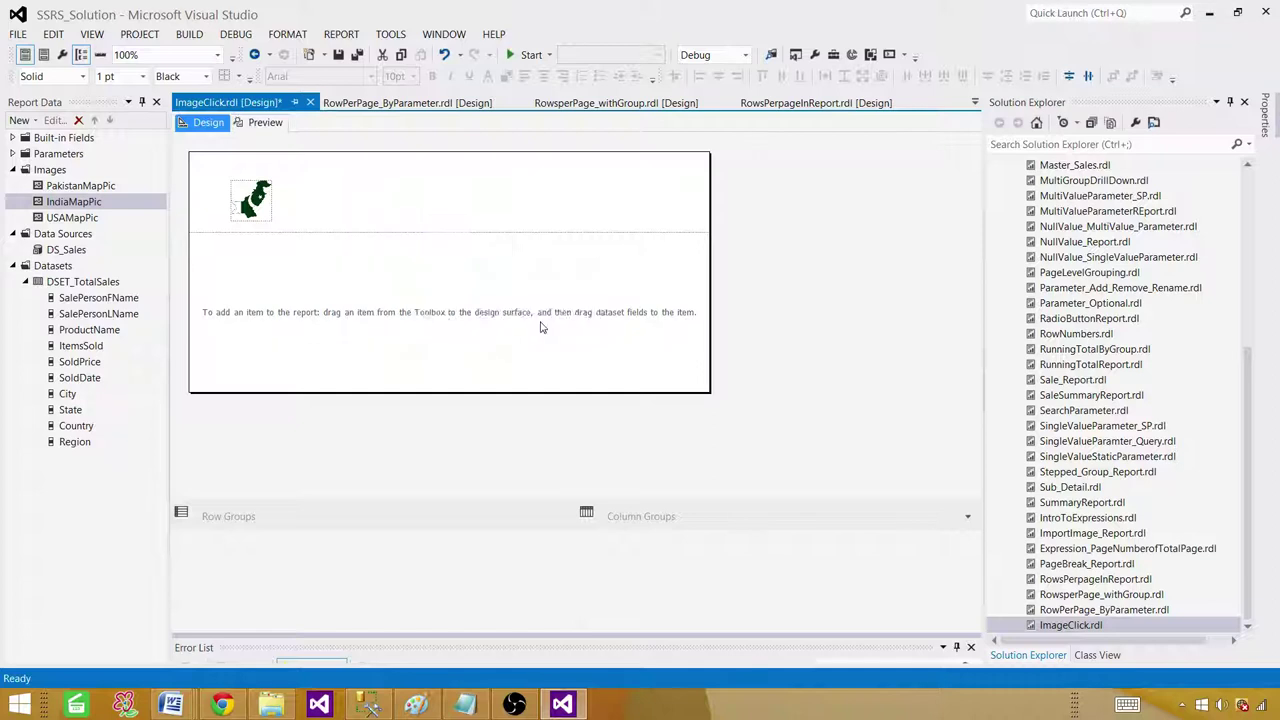
click(735, 555)
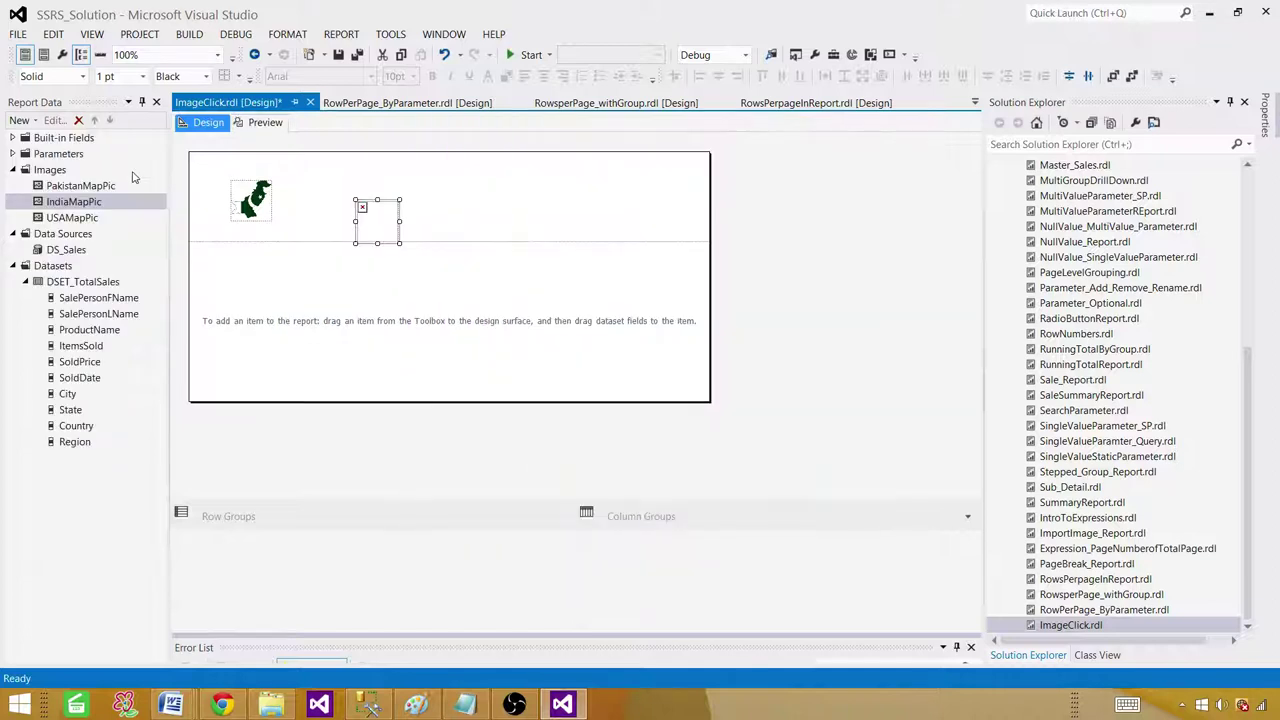
drag(82, 203, 331, 195)
Step: Insert a third embedded image item in the page header beside the India map and assign USAMapPic to it
right_click(422, 196)
mouse_move(540, 270)
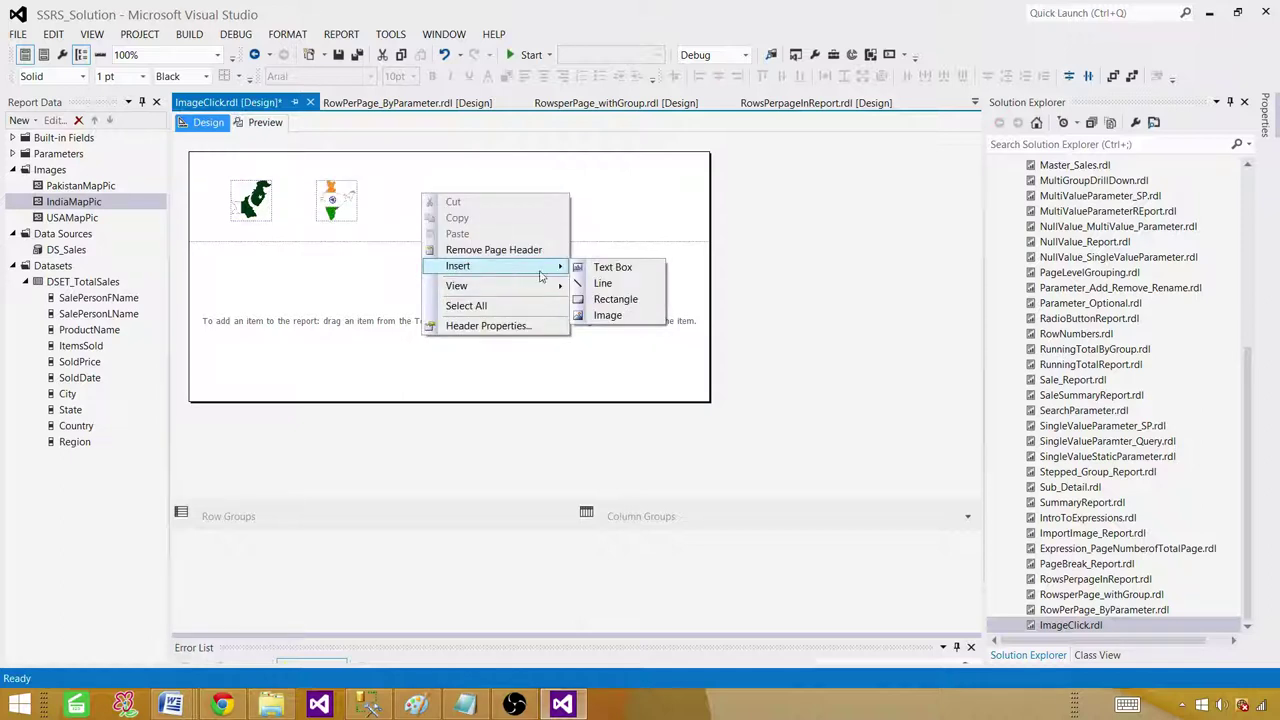
click(607, 315)
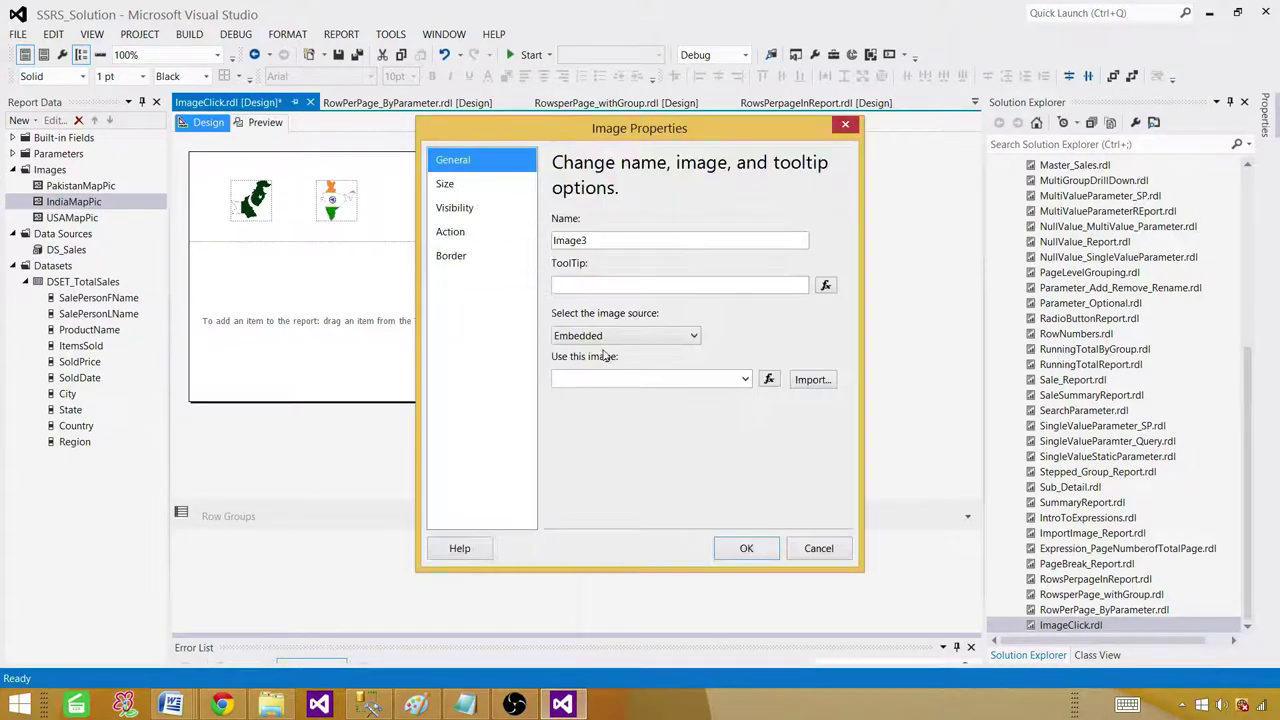
click(755, 550)
drag(88, 220, 413, 203)
click(502, 210)
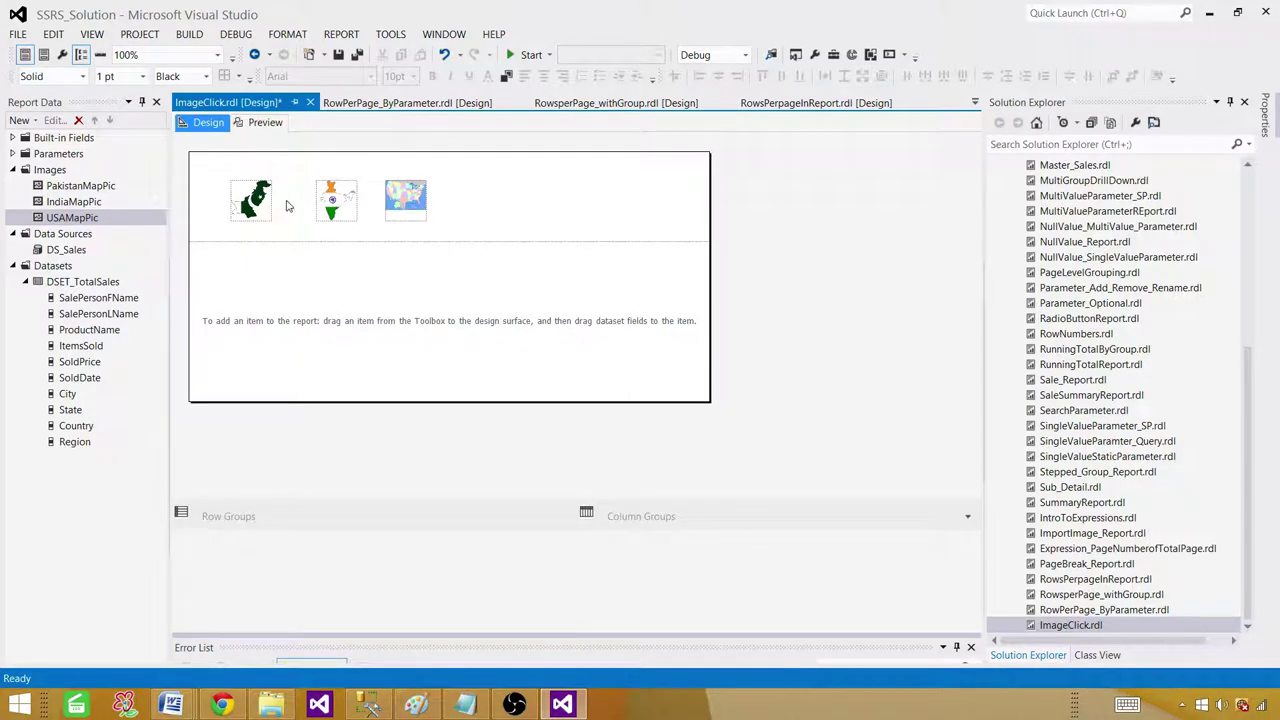
Step: Move the three map images lower in the page header and arrange them closer together in one row
drag(264, 203, 264, 218)
drag(343, 203, 312, 214)
click(403, 214)
drag(403, 214, 375, 216)
Step: Insert a text box in the page header and resize it into a wide, thin band above the three map images
right_click(497, 191)
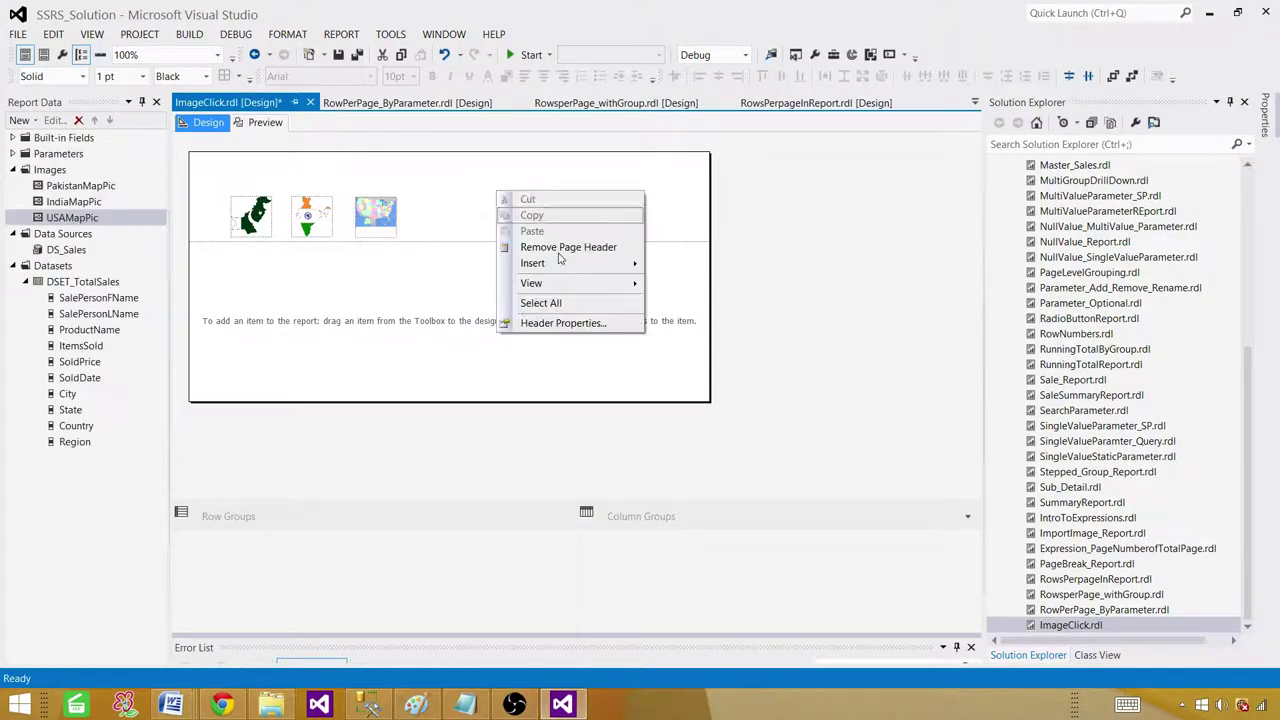
mouse_move(567, 268)
click(687, 264)
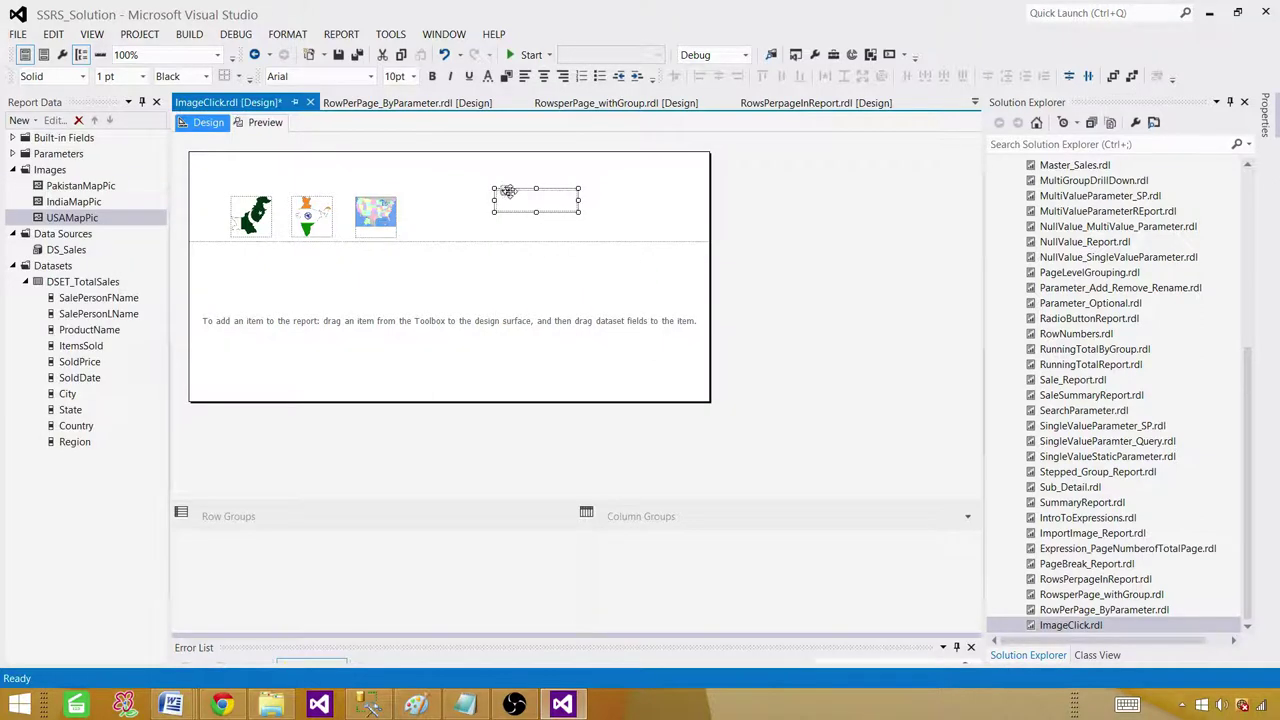
drag(493, 188, 212, 166)
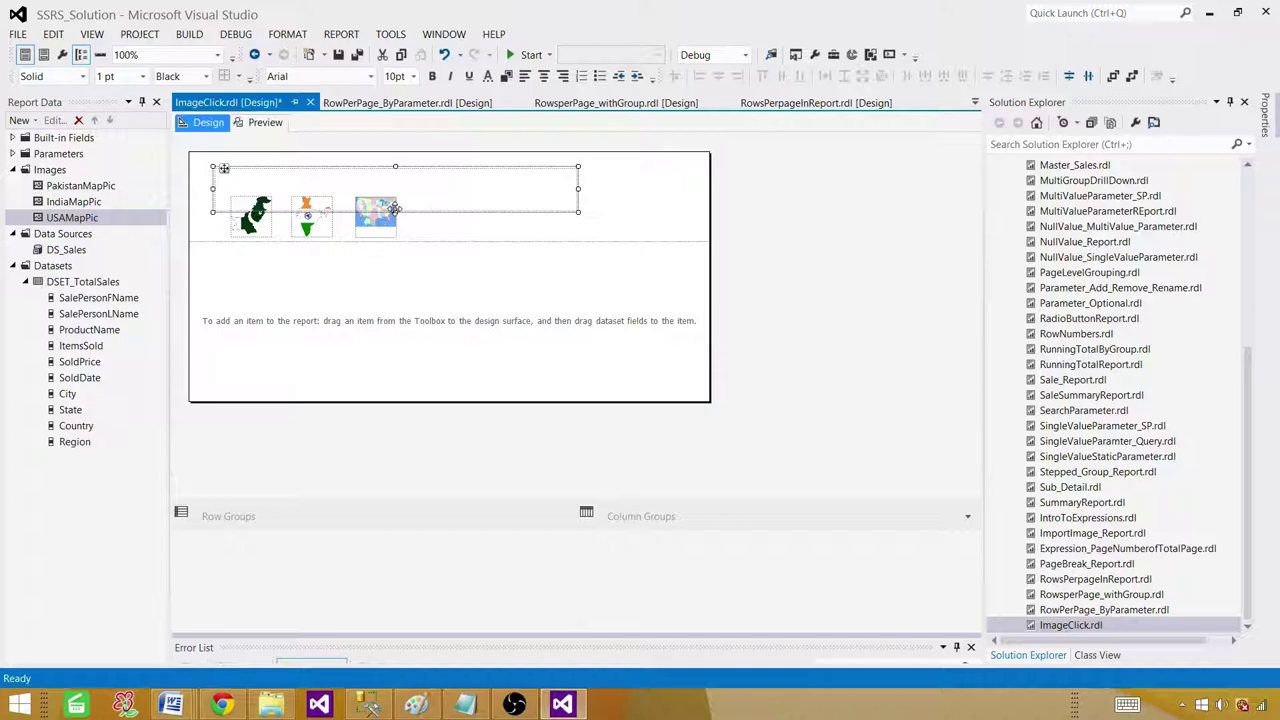
drag(396, 211, 396, 187)
click(364, 175)
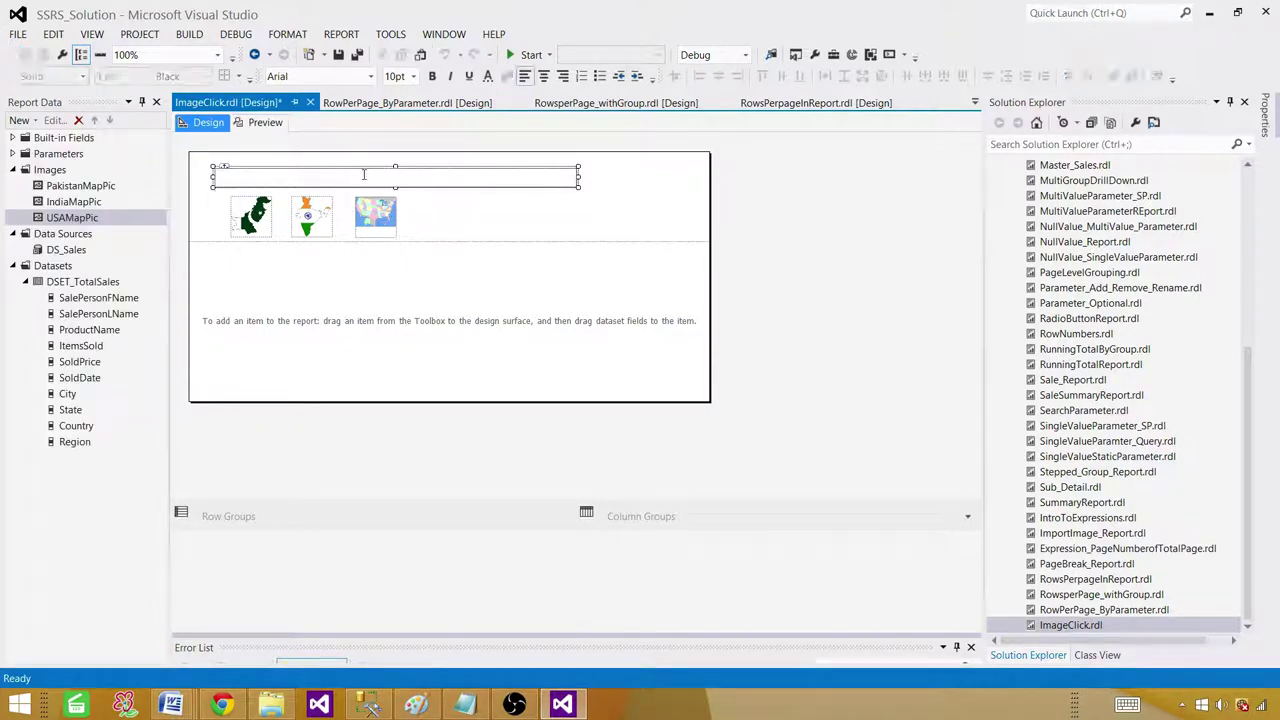
Step: Enter the title "Sale Report By Country" in the header text box and format it bold and italic with a bright green background
text(Sale Report Bby)
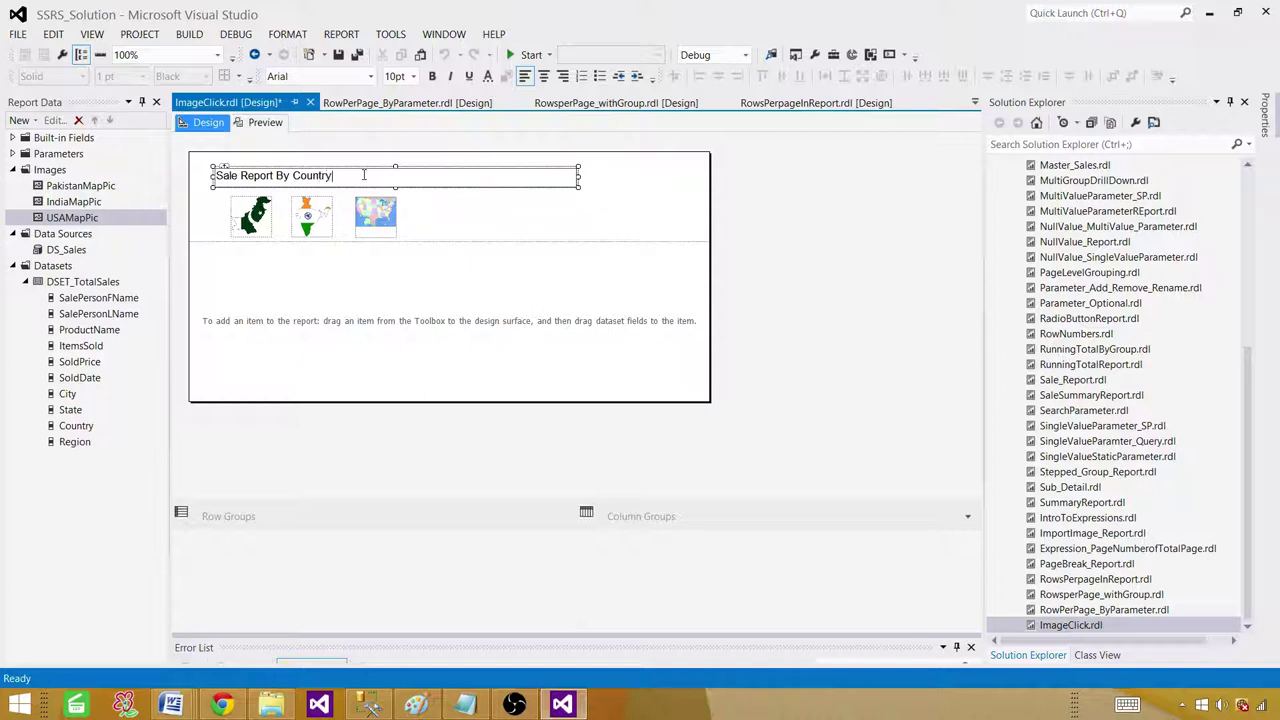
click(490, 223)
click(435, 180)
click(432, 76)
click(489, 78)
click(613, 345)
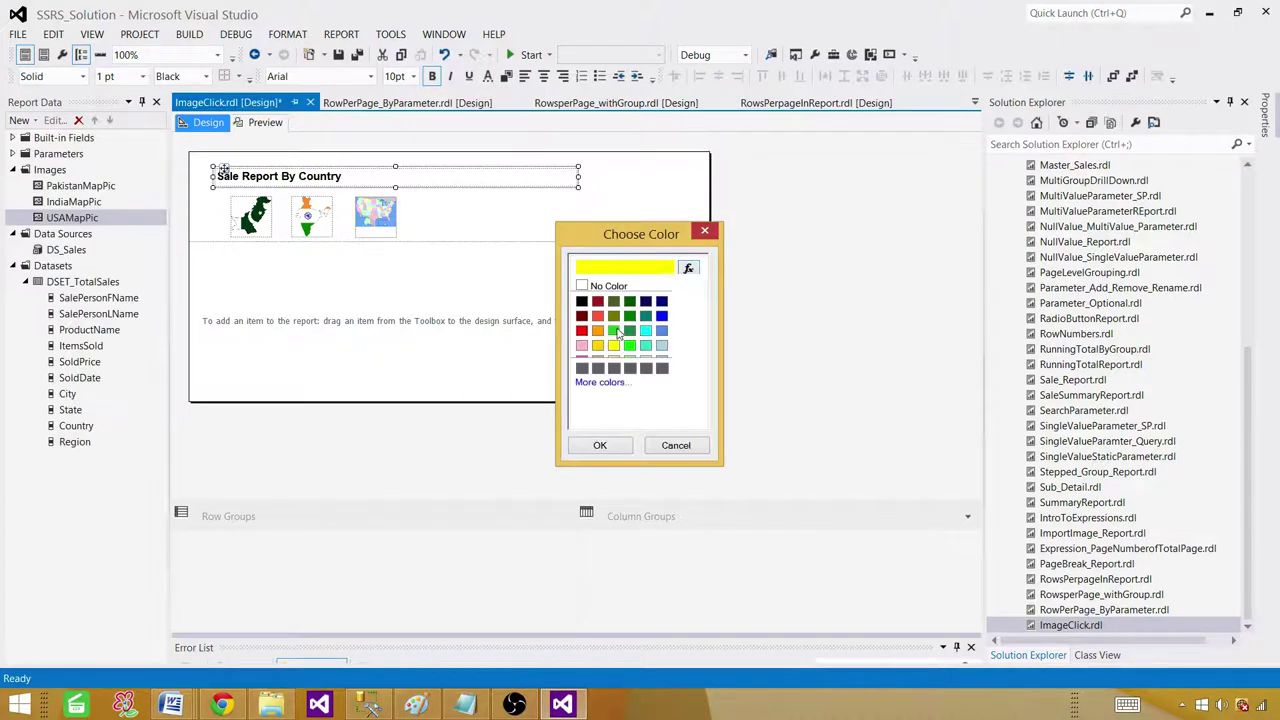
click(629, 345)
click(600, 445)
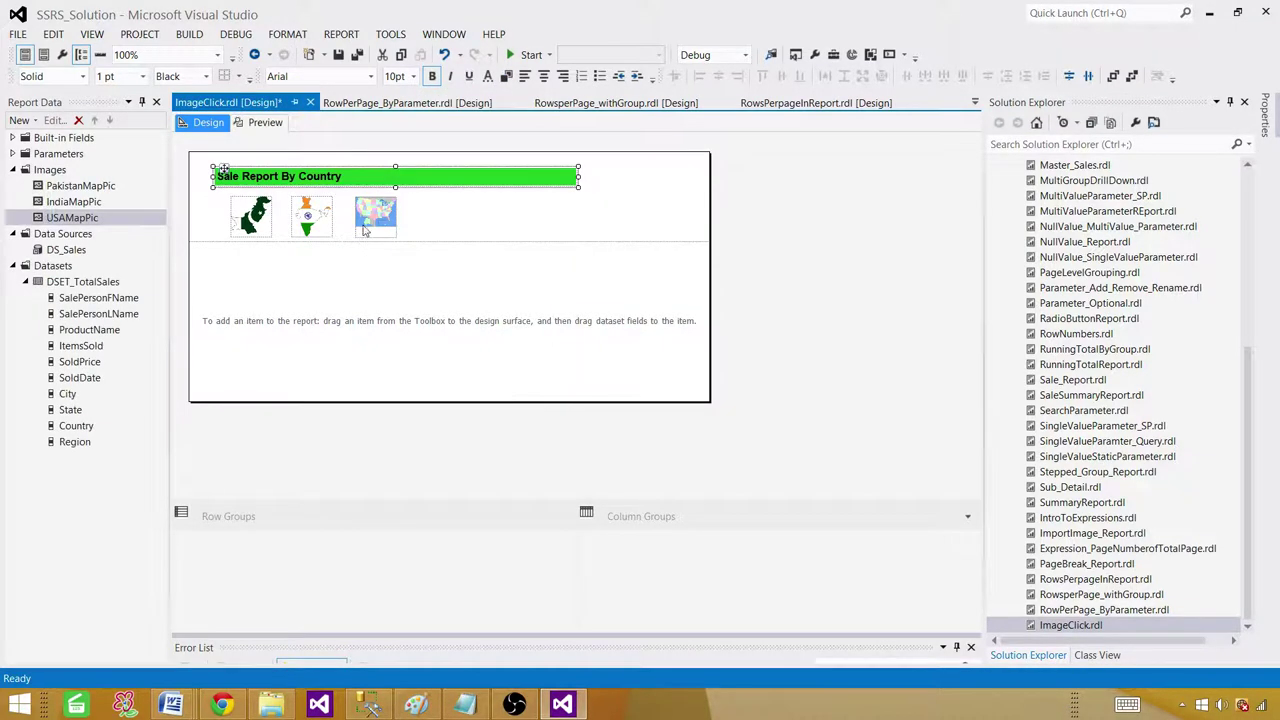
click(450, 77)
click(434, 215)
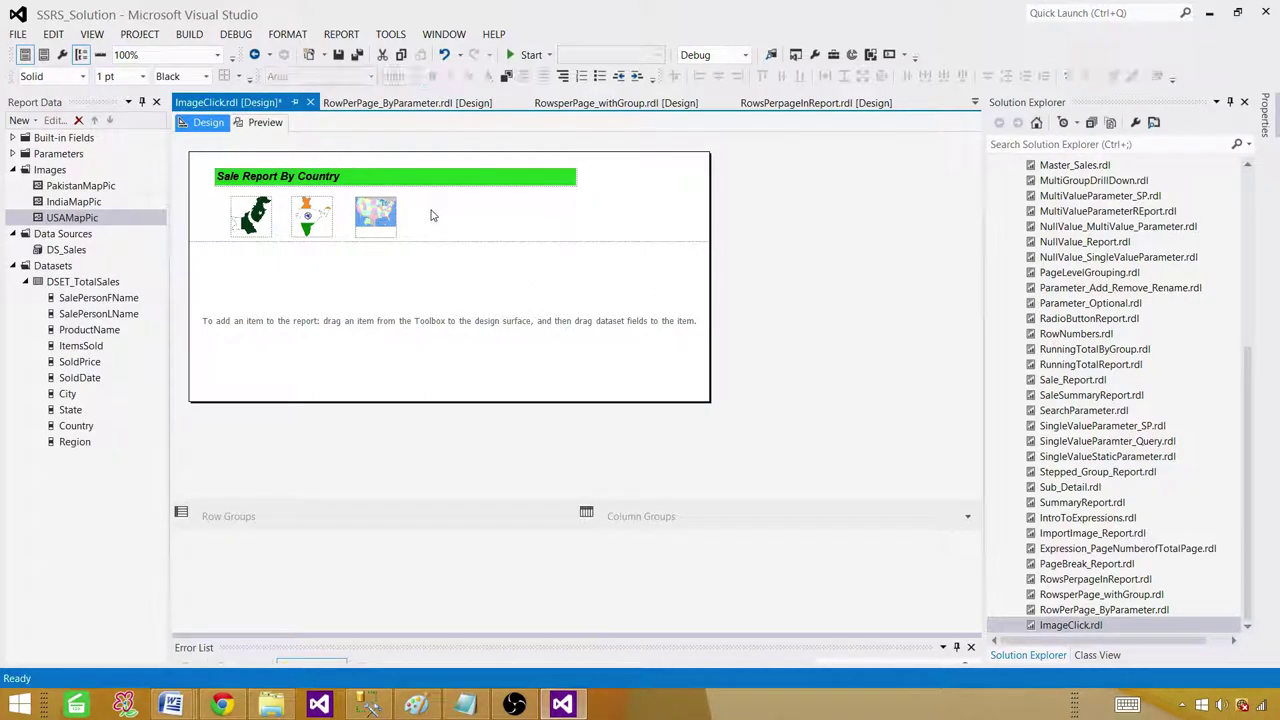
click(246, 221)
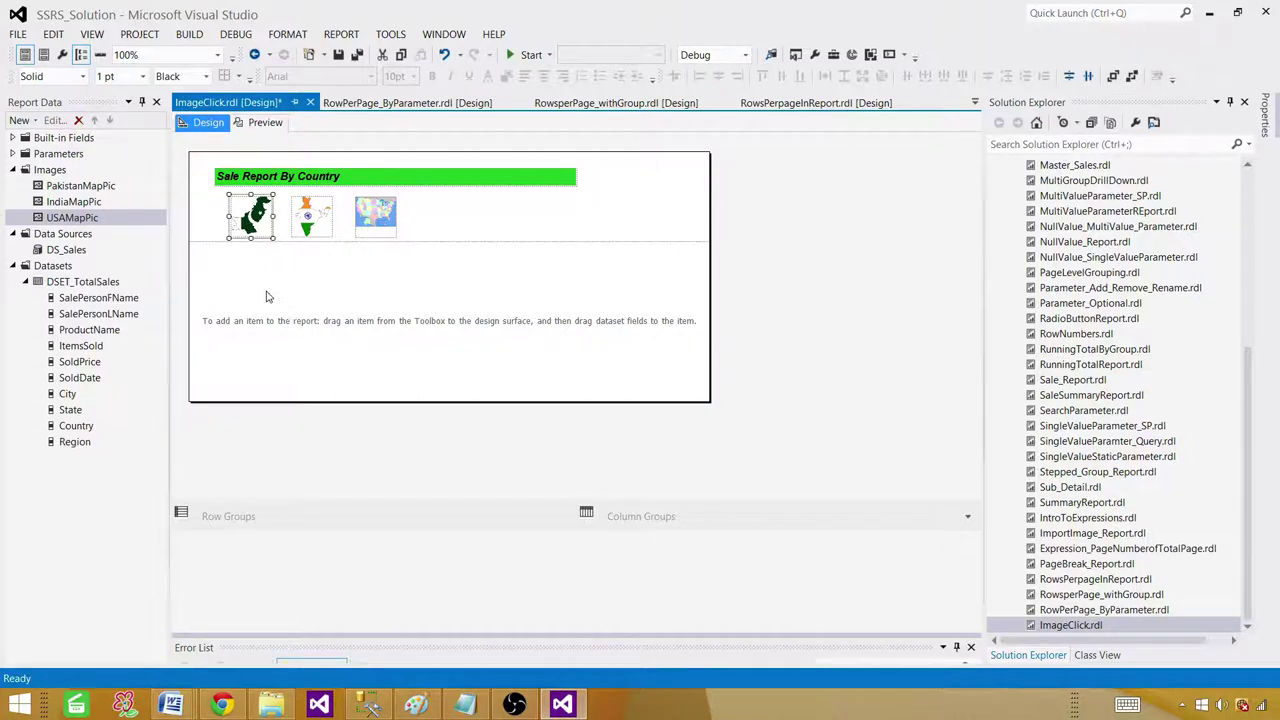
click(320, 226)
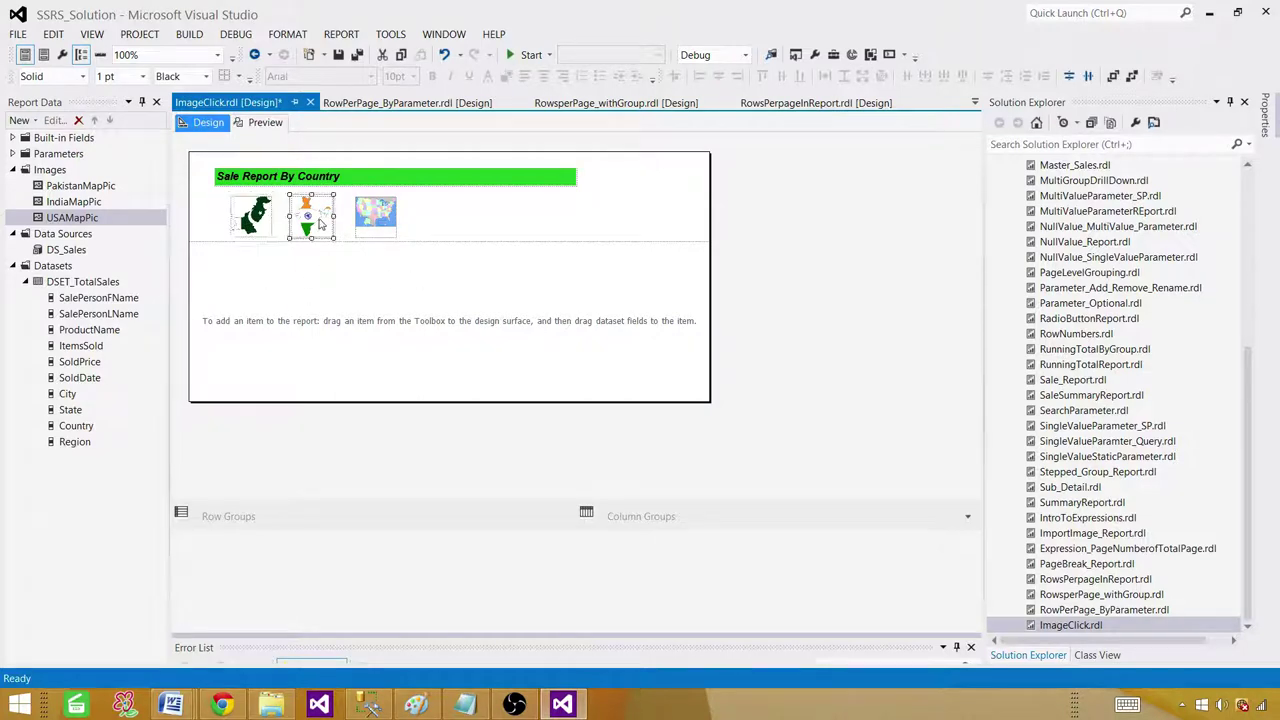
click(386, 222)
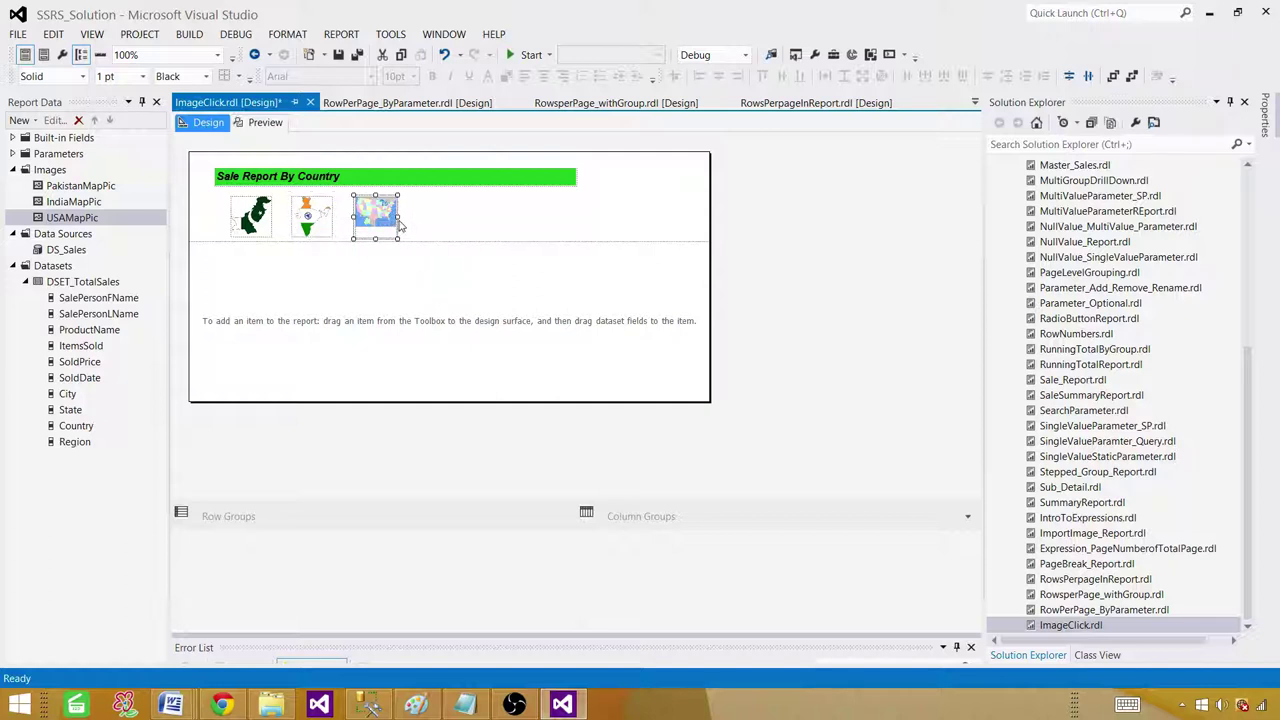
Step: Insert a table in the report body and align its left edge with the title text box above
click(289, 286)
right_click(265, 278)
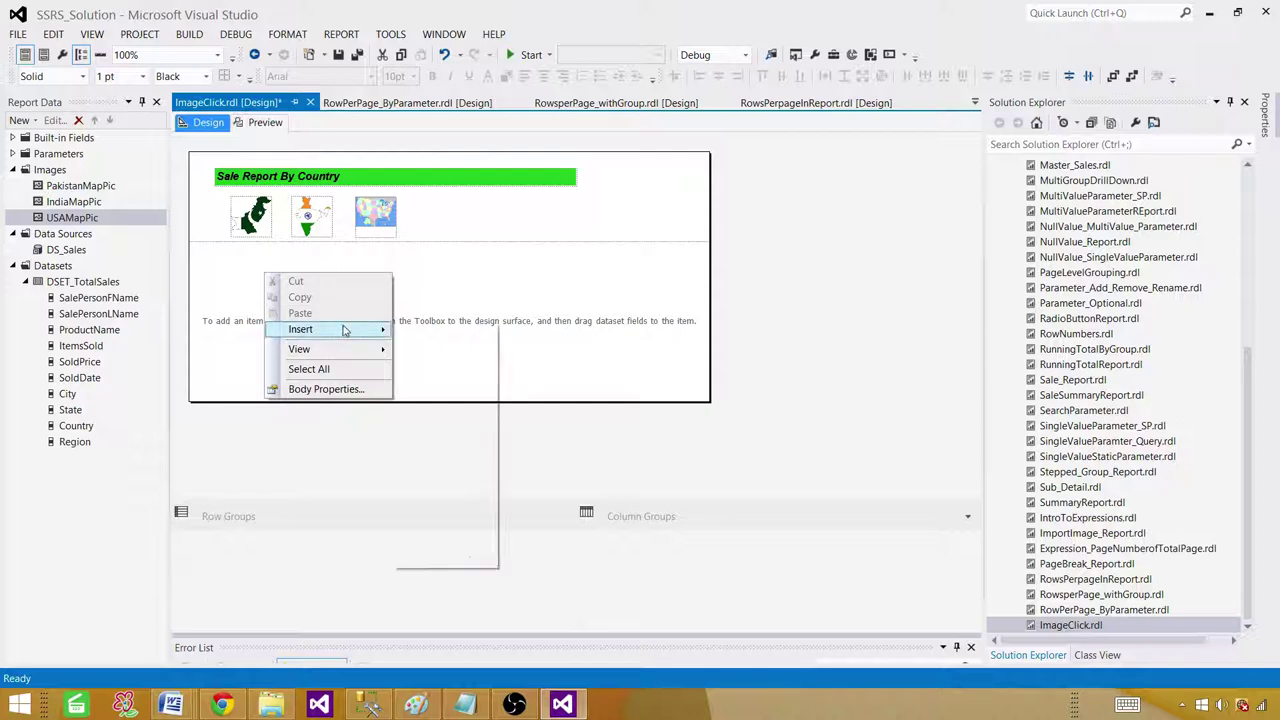
mouse_move(305, 330)
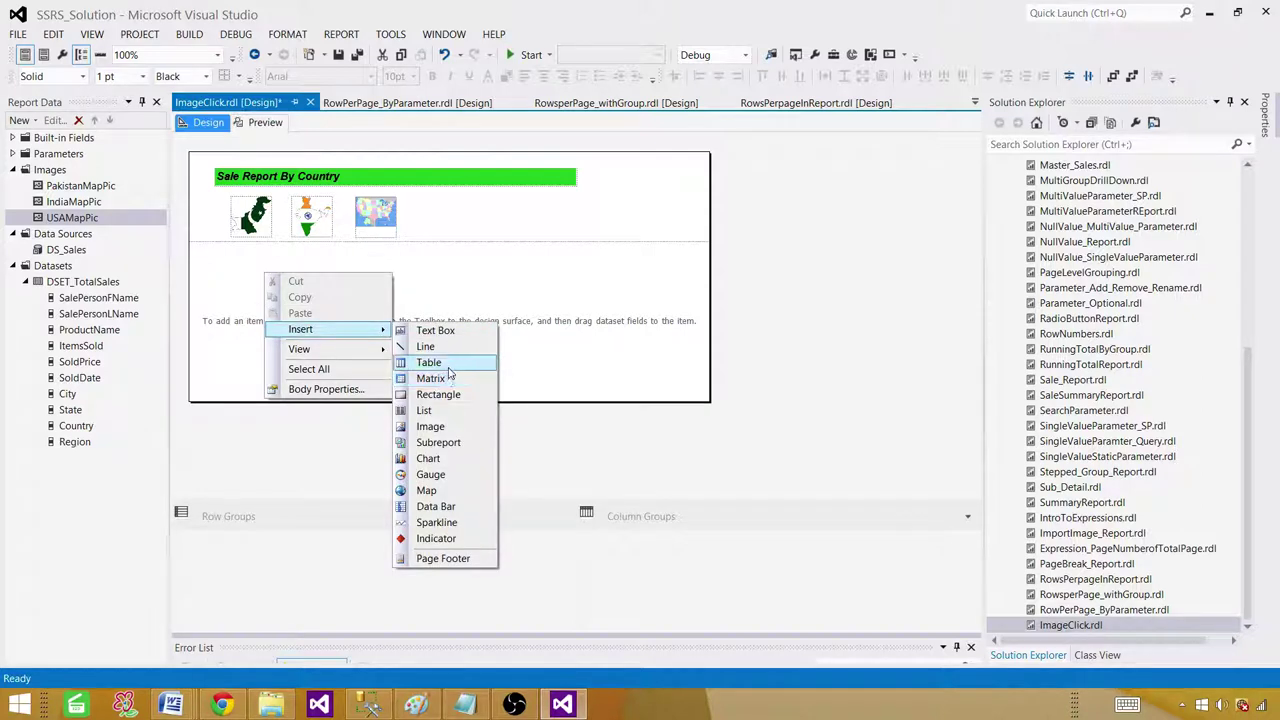
click(466, 366)
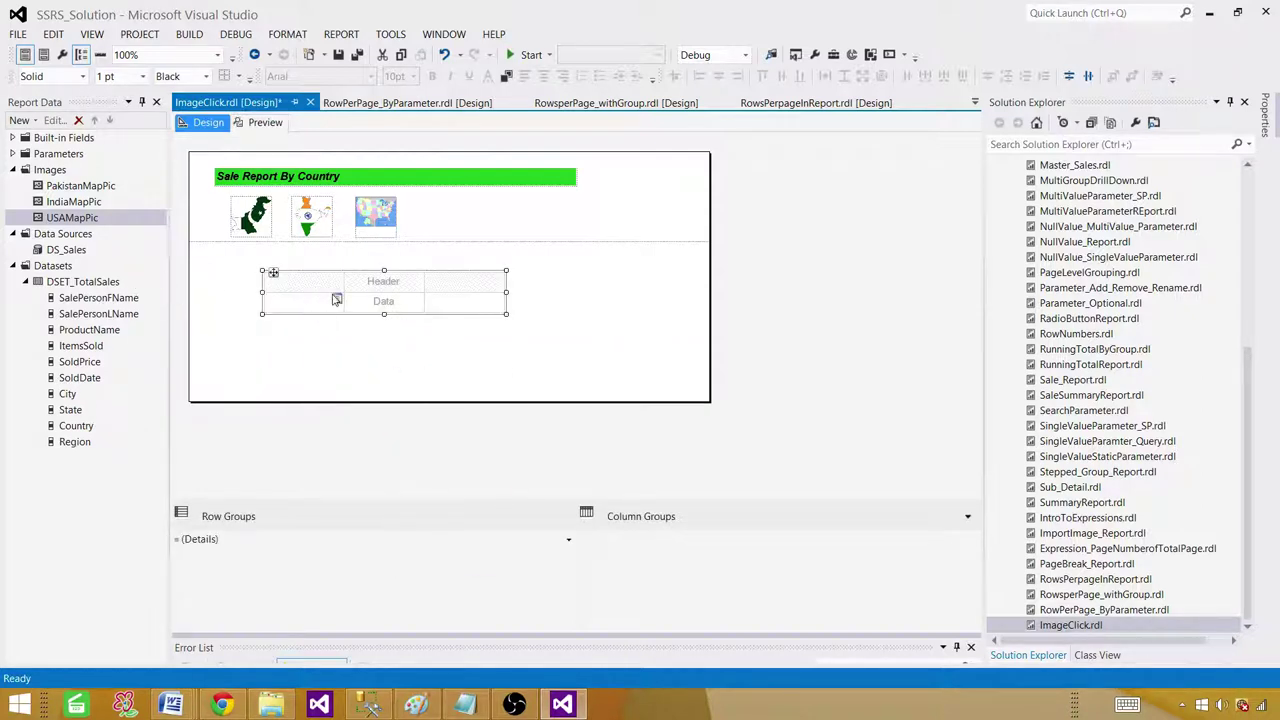
drag(264, 272, 218, 272)
Step: Fill the table's detail row with SalePersonFName, SalePersonLName and ItemsSold, and add Country as a fourth column
drag(122, 298, 262, 300)
drag(90, 316, 358, 300)
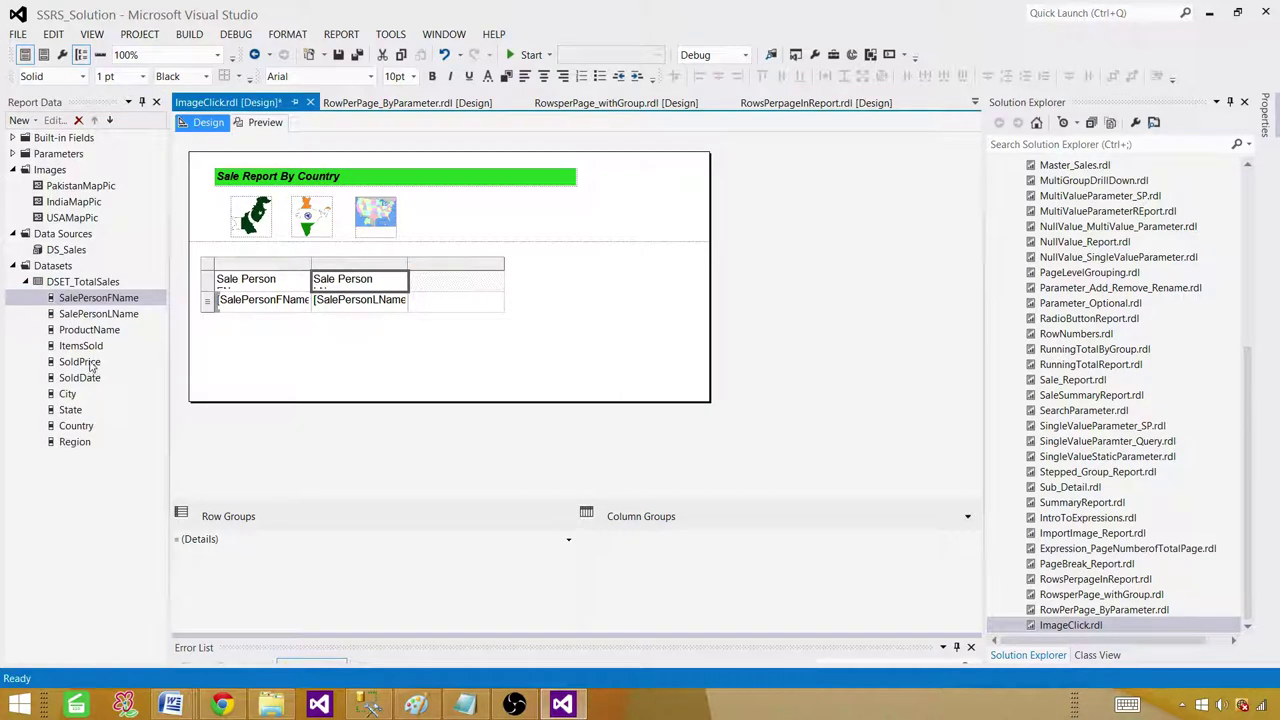
drag(86, 350, 460, 300)
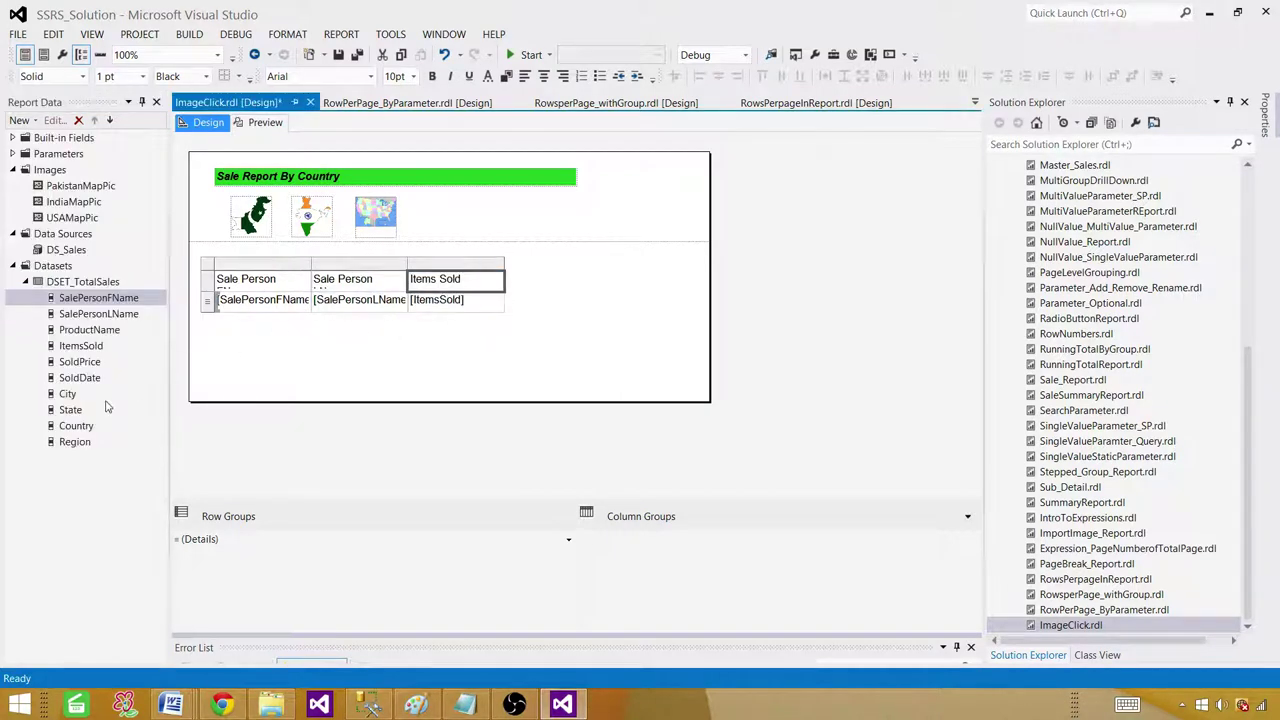
drag(75, 427, 522, 300)
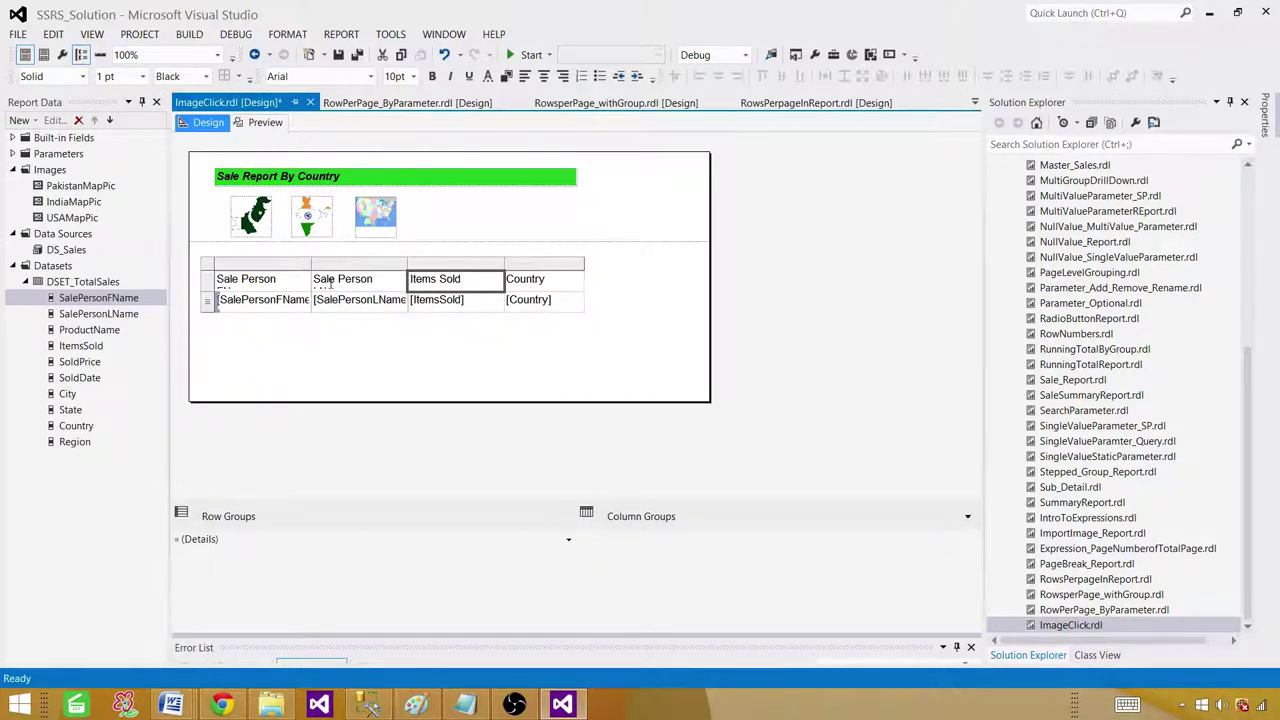
Step: Make the table's header row bold and italic, and widen the two sales person name columns to fit their headings
click(208, 280)
click(432, 76)
click(450, 77)
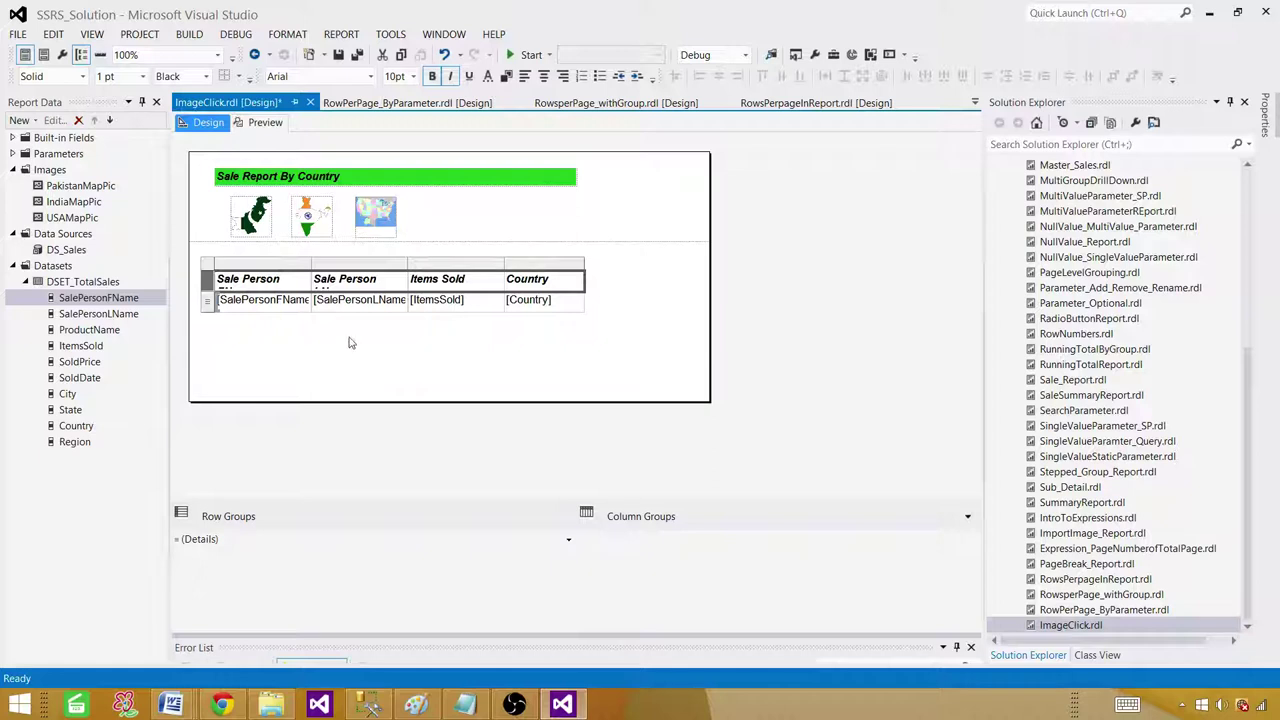
mouse_move(313, 268)
mouse_down()
mouse_move(345, 267)
mouse_move(331, 267)
mouse_up()
drag(428, 263, 453, 263)
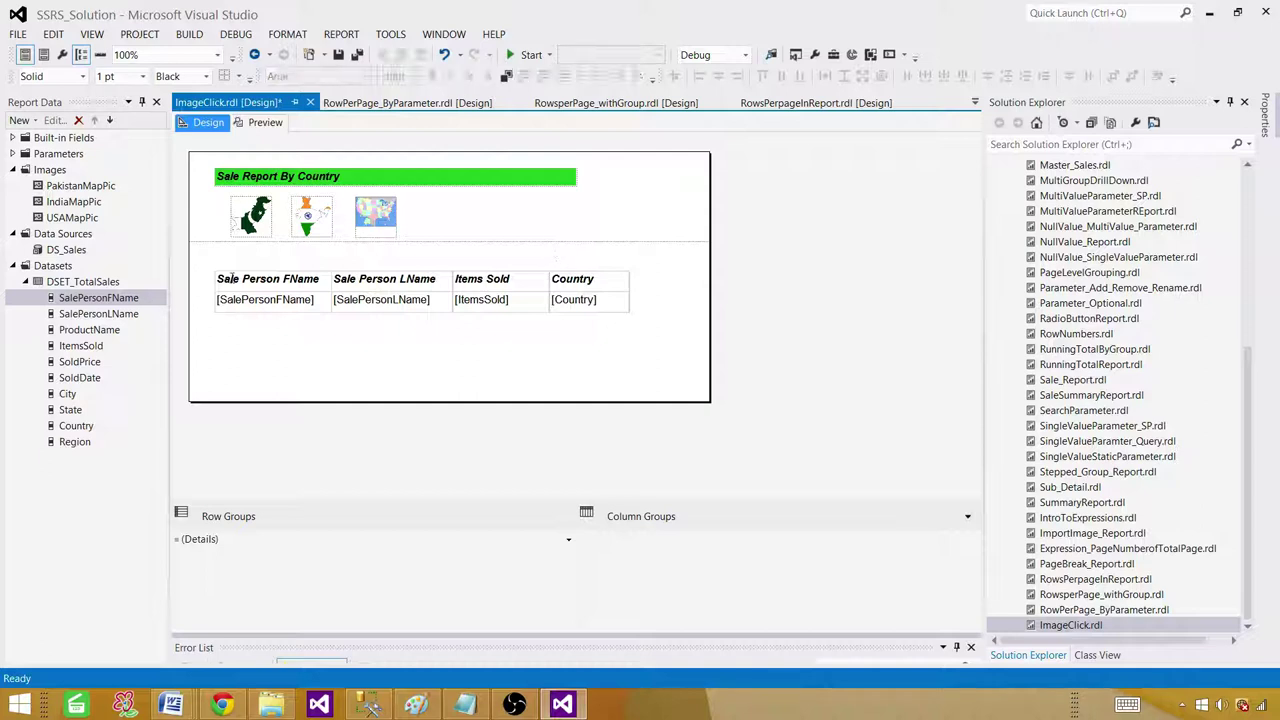
Step: Set the background of the table's header row to a medium blue
click(207, 282)
click(506, 76)
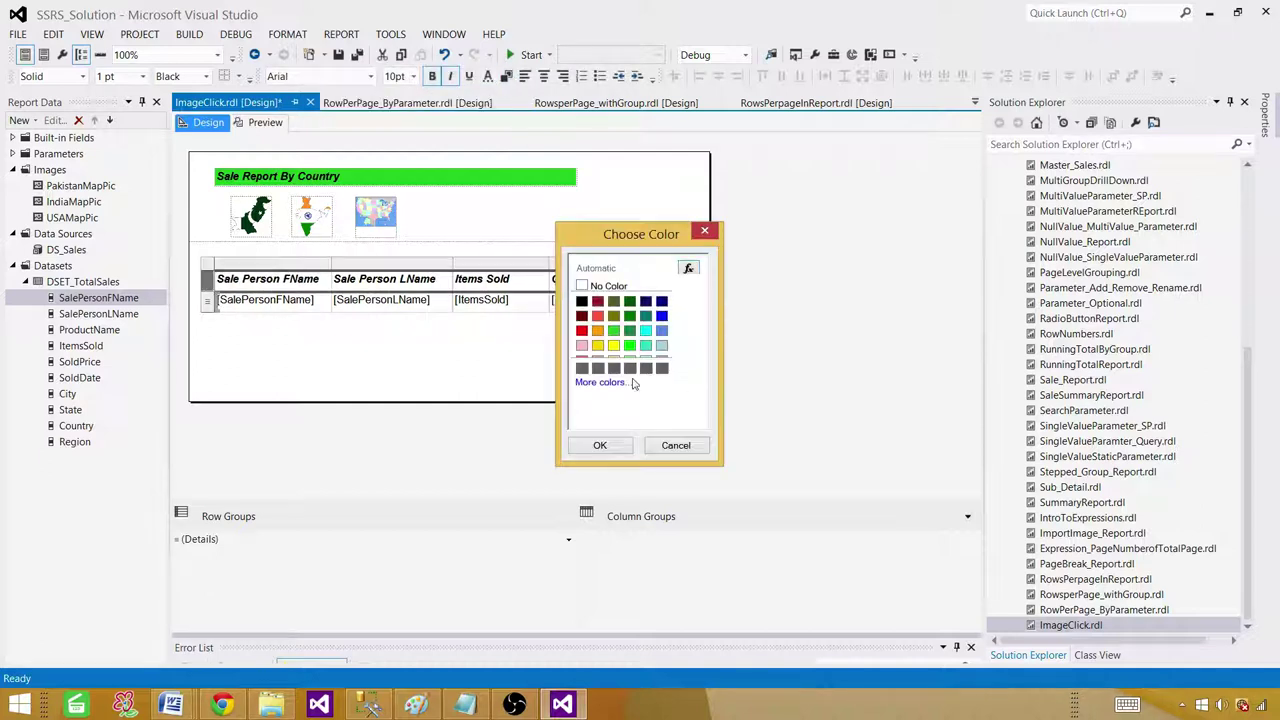
click(661, 332)
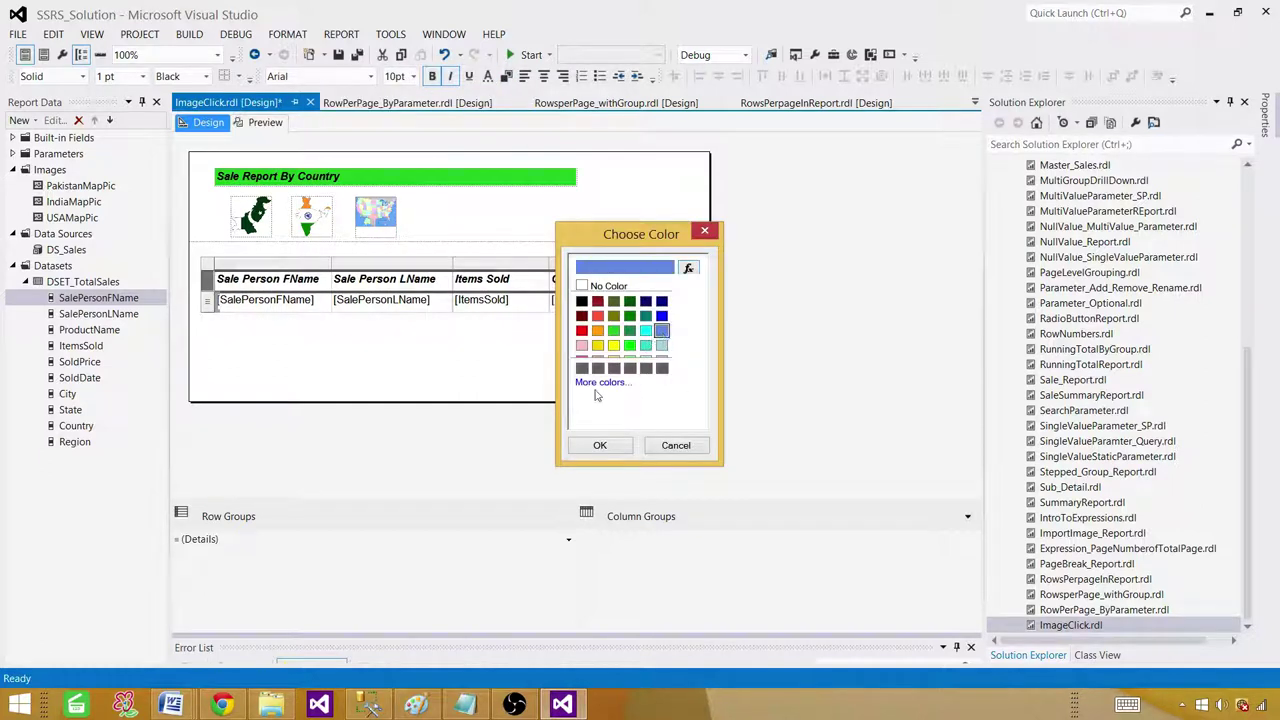
click(600, 445)
click(365, 364)
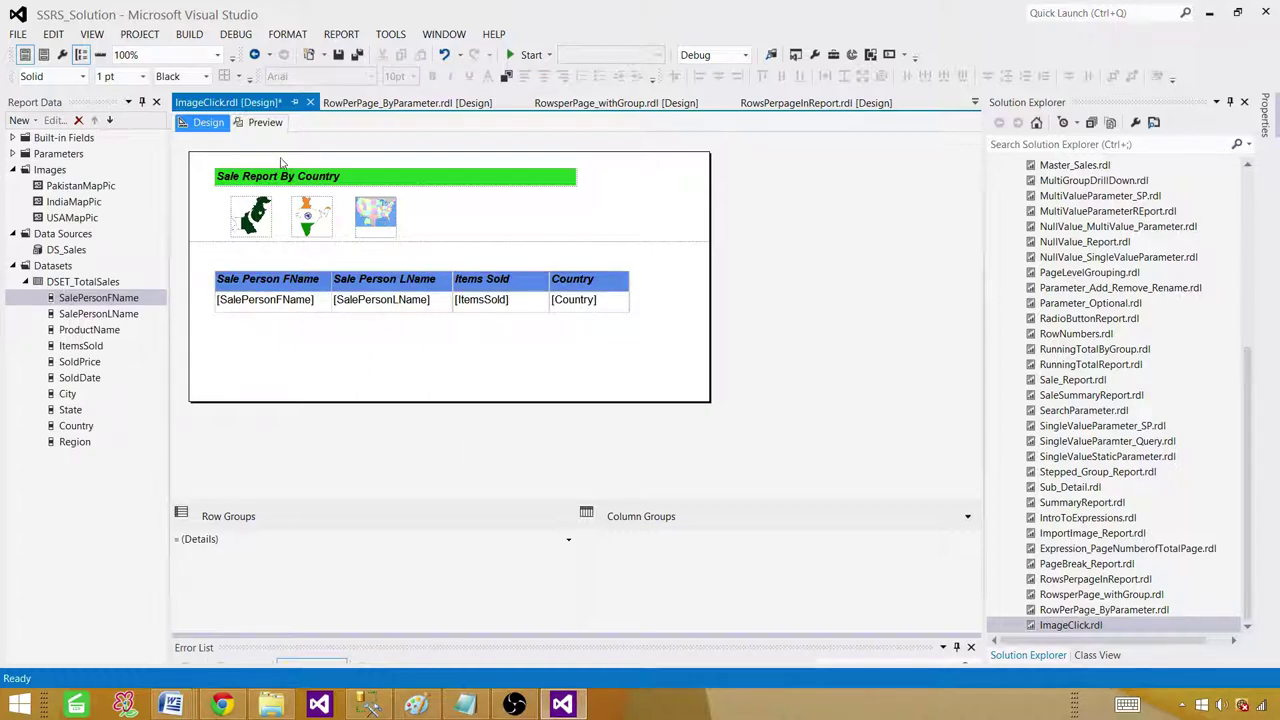
Step: Preview the report with Pakistan as the Country Name
click(266, 122)
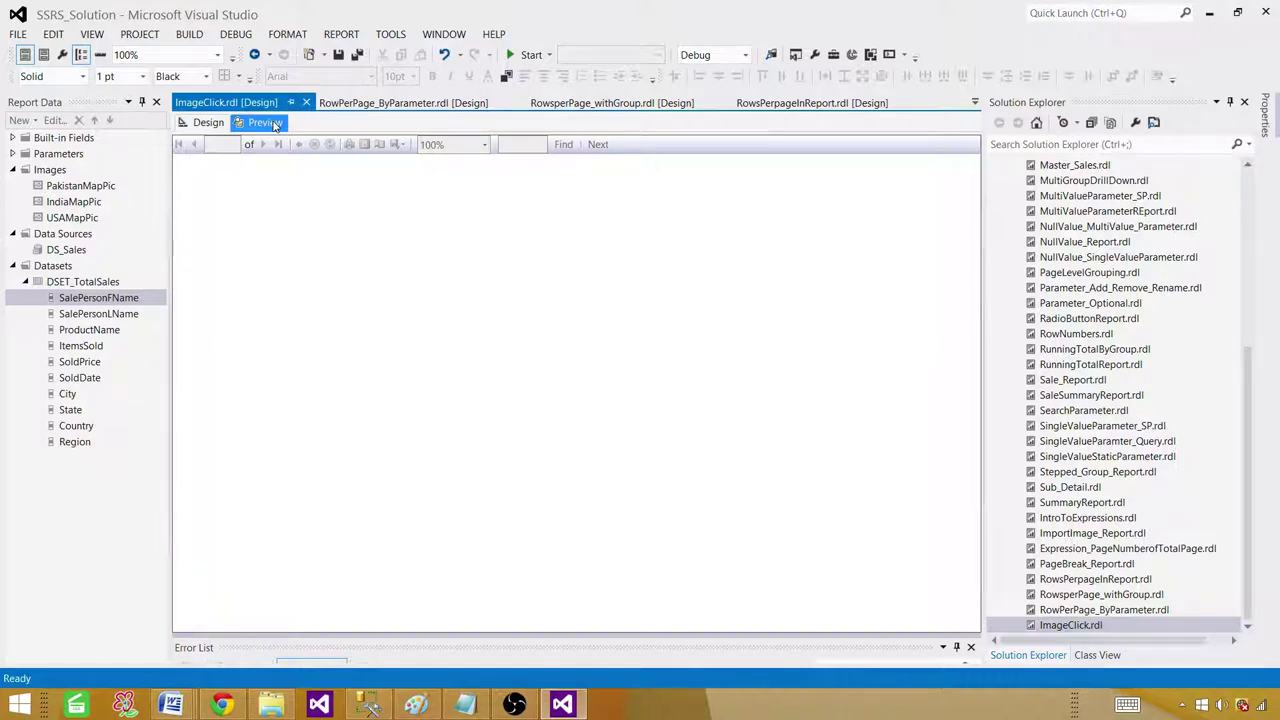
click(269, 147)
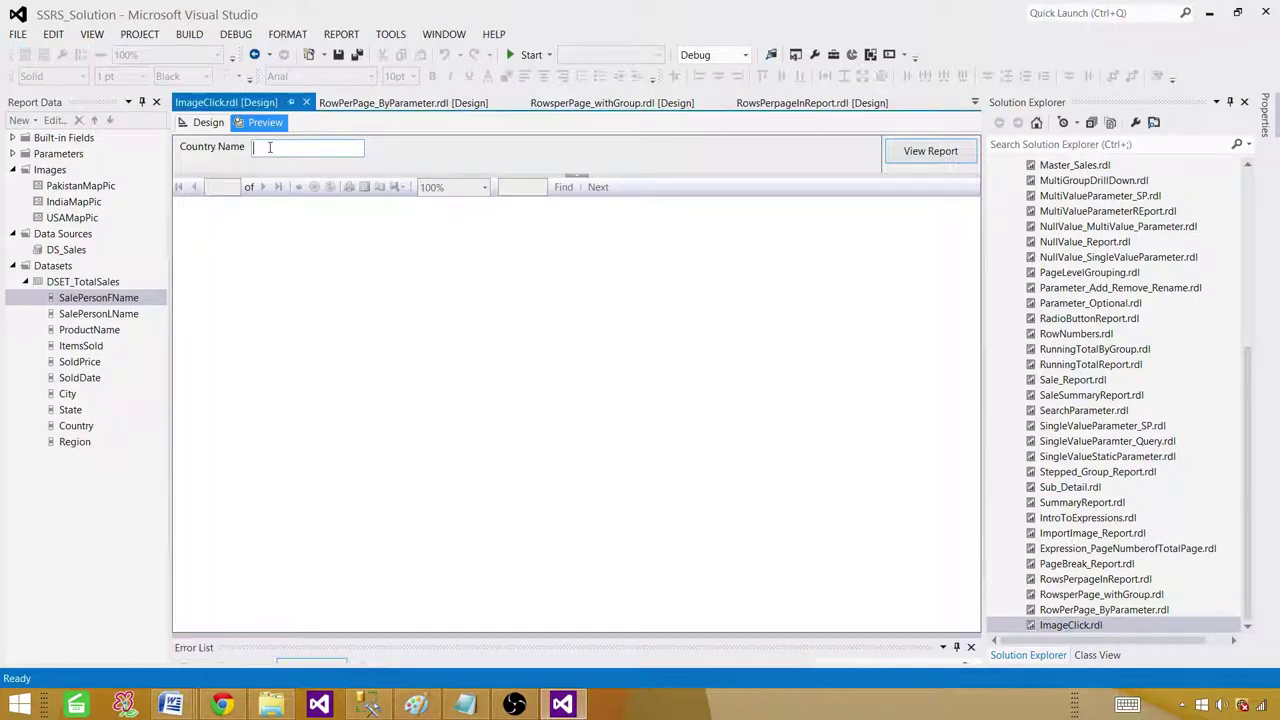
text(Pakistan)
key(Return)
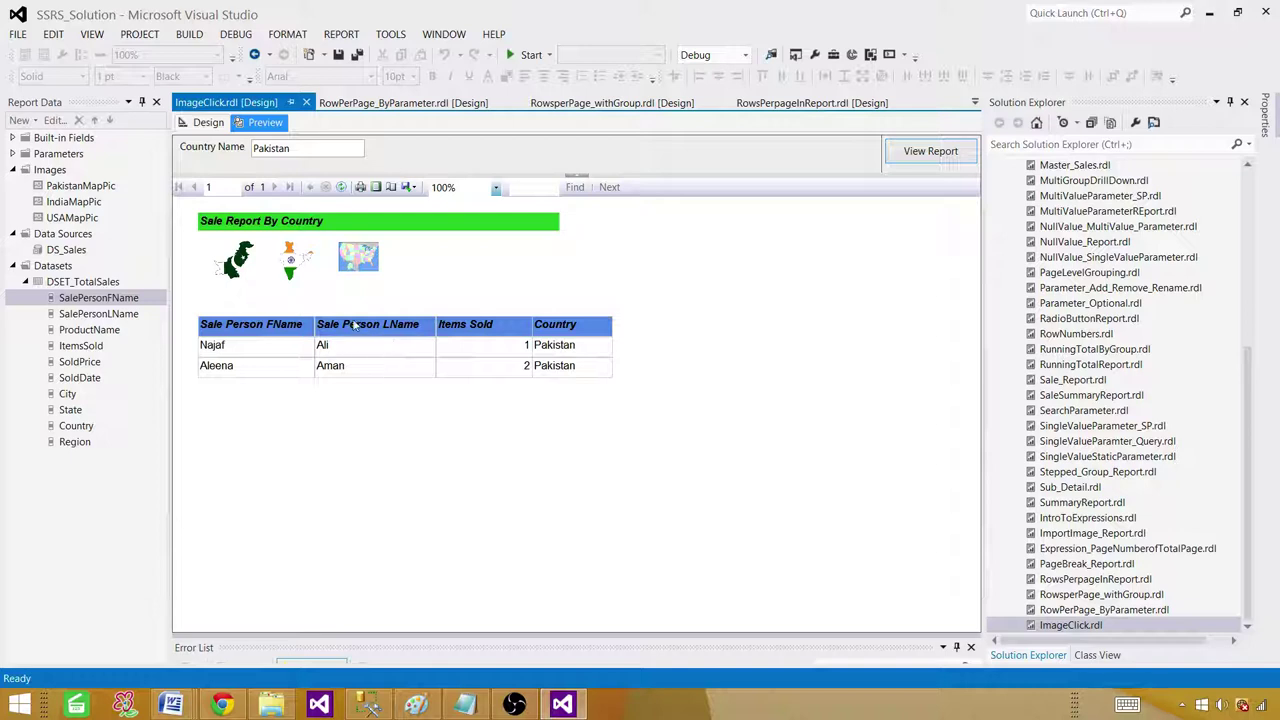
Step: Run the report preview again with India as the Country Name
drag(296, 152, 228, 150)
key(BackSpace)
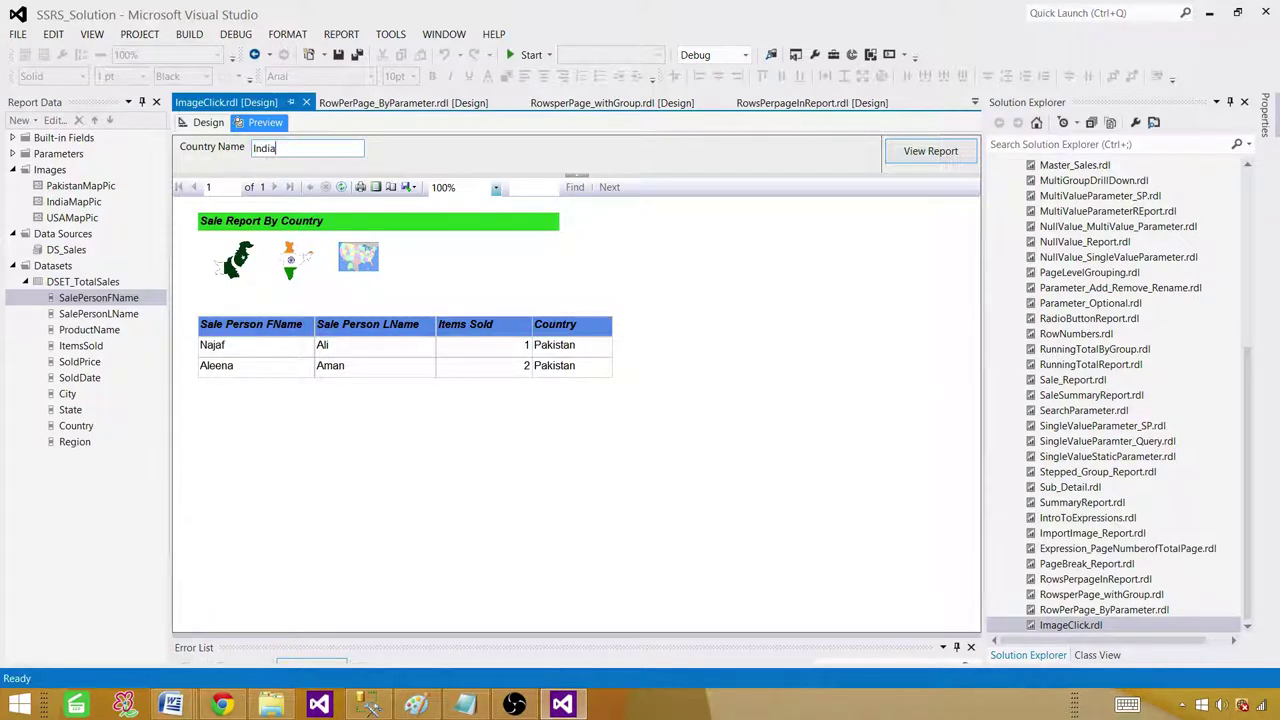
key(Return)
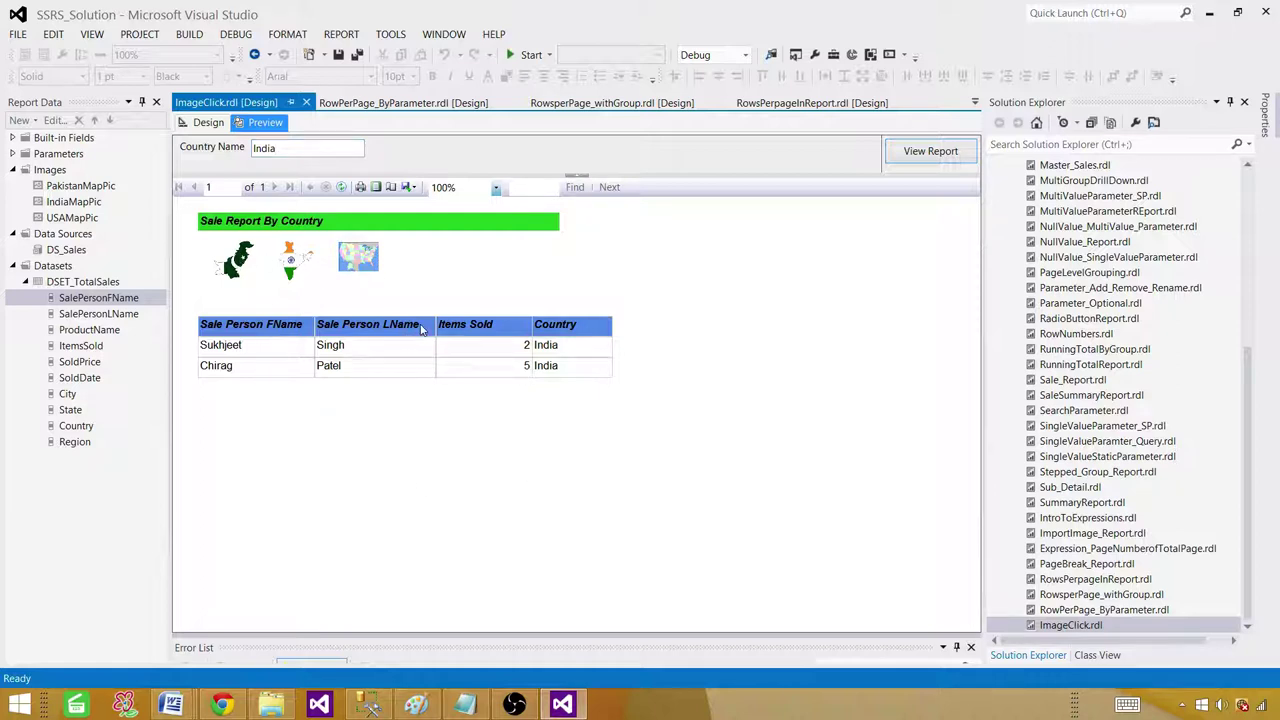
Step: Return to the report design and set the Pakistan map image's action to go to the ImageClick report
click(207, 122)
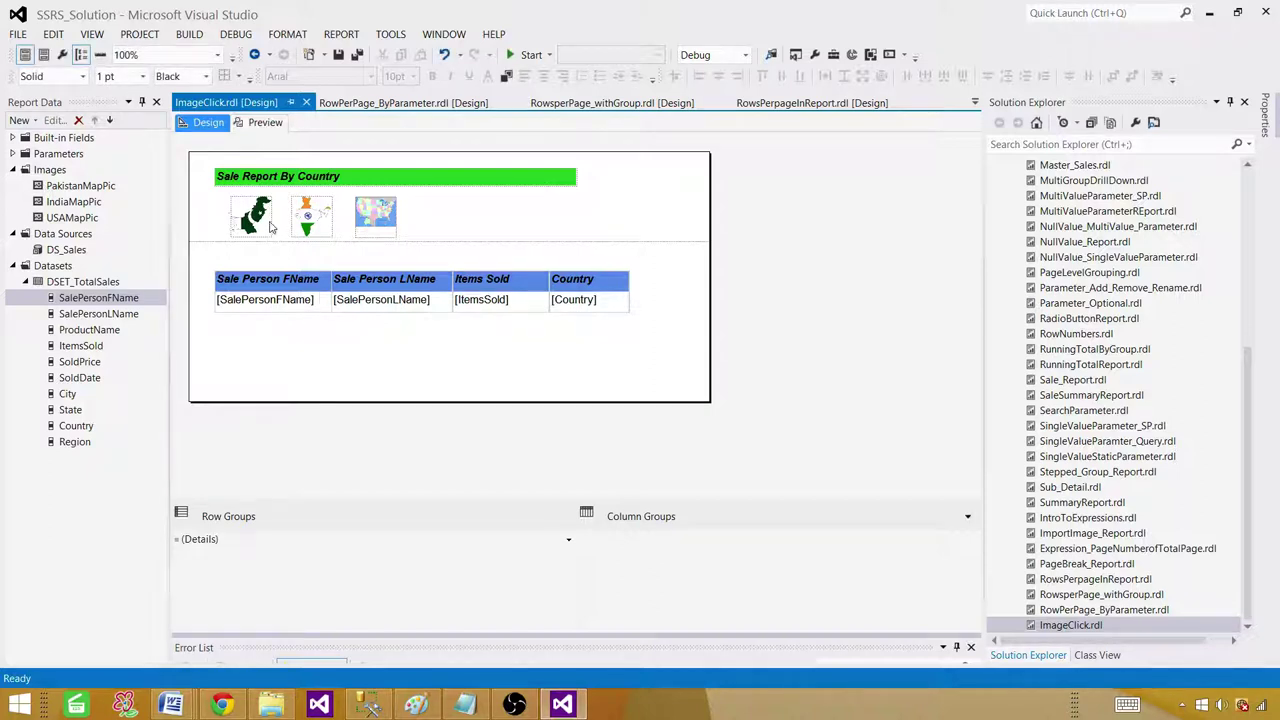
click(258, 218)
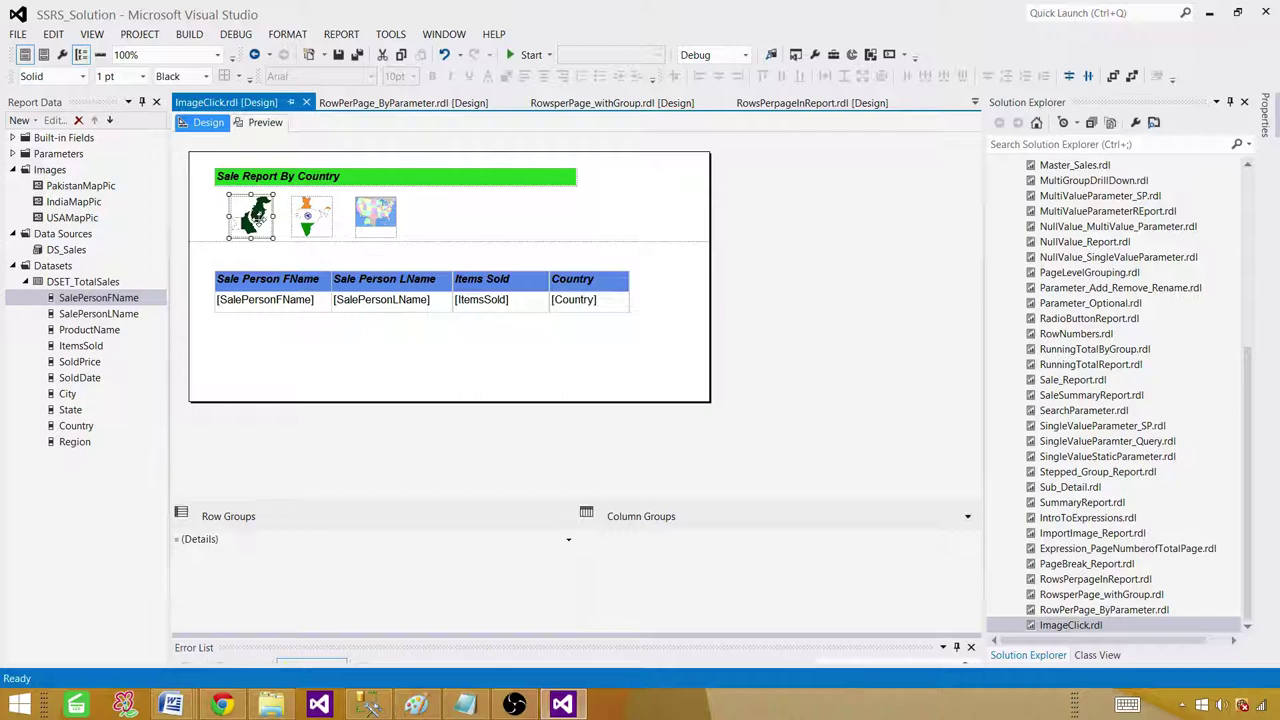
right_click(258, 218)
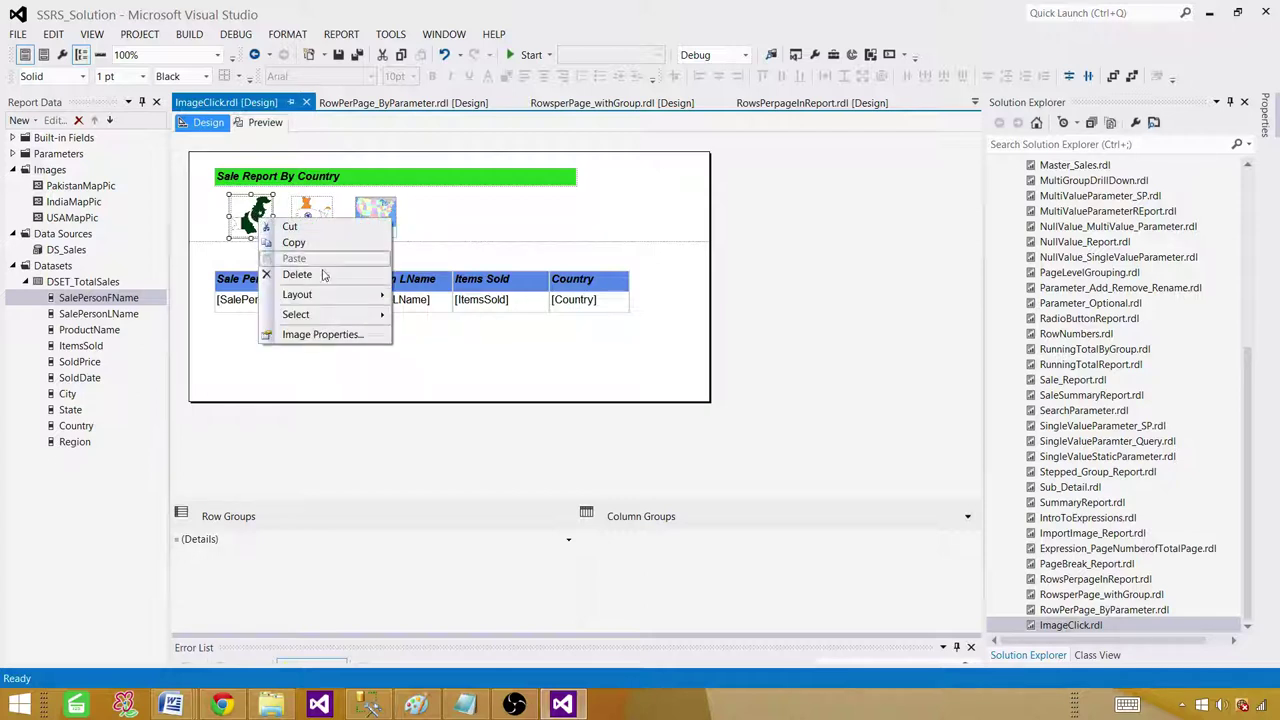
click(322, 340)
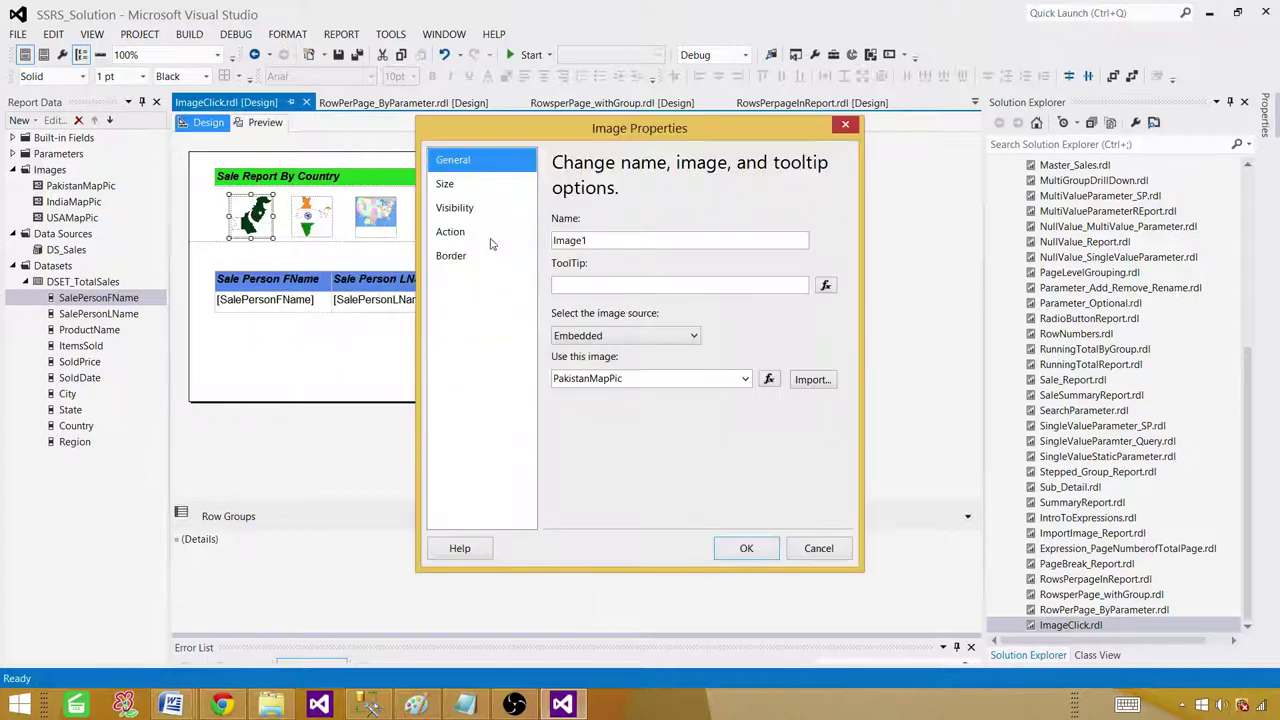
click(469, 240)
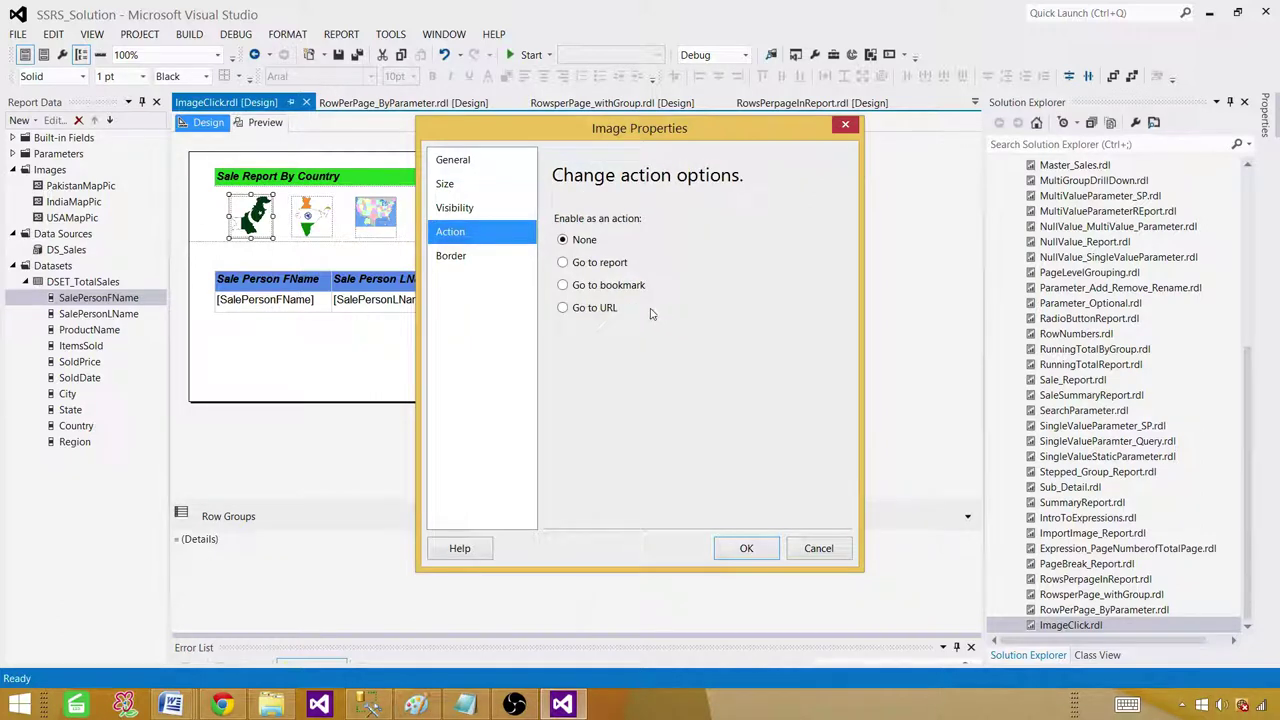
click(573, 266)
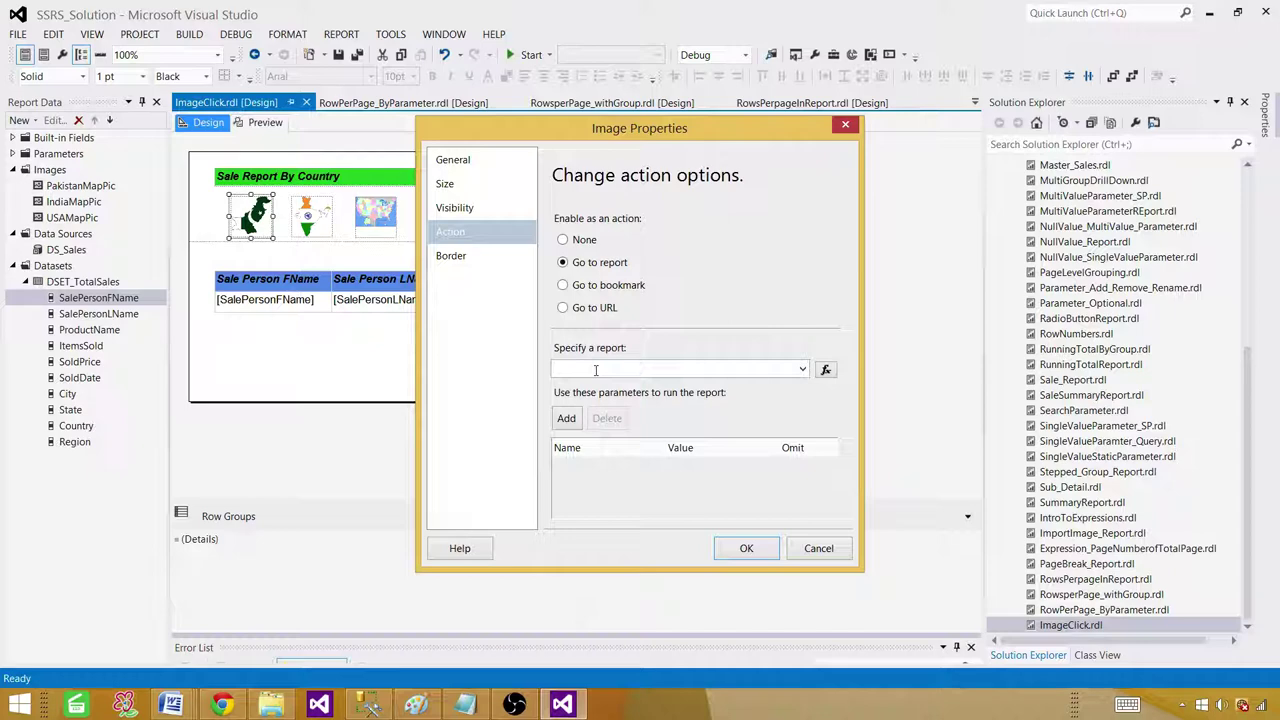
click(802, 372)
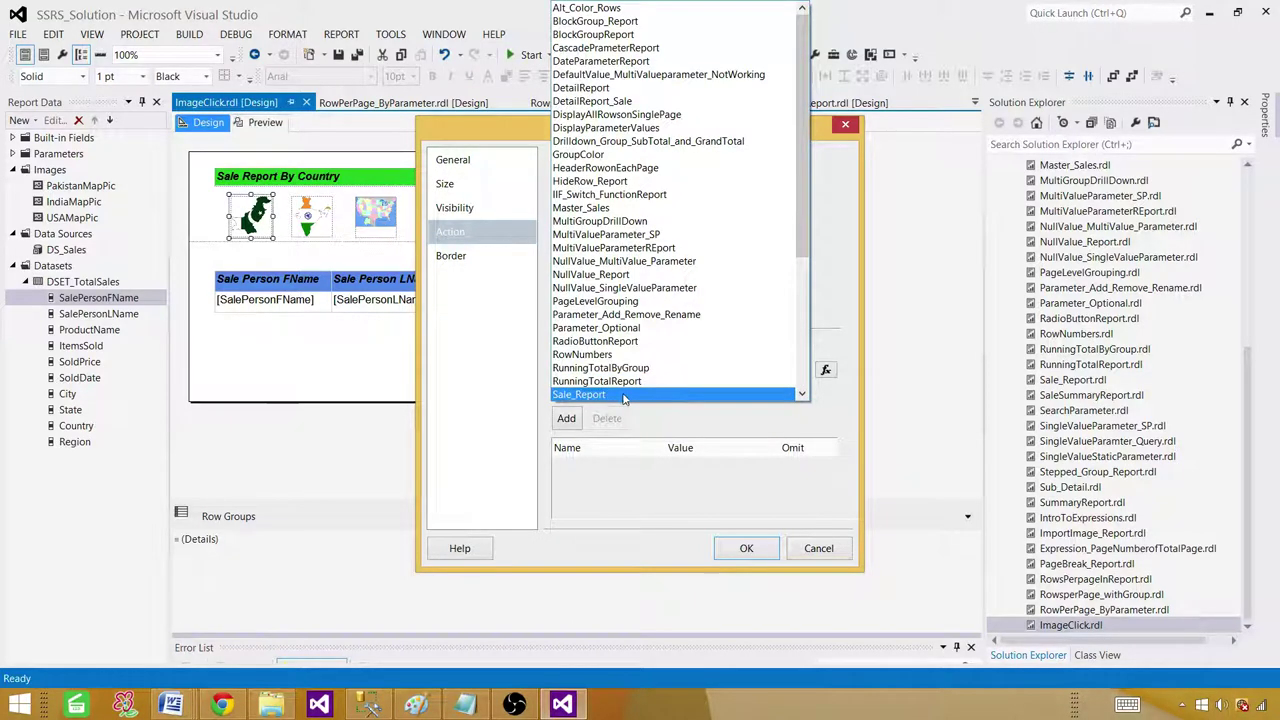
scroll(802, 355, down, 3)
scroll(802, 355, down, 3)
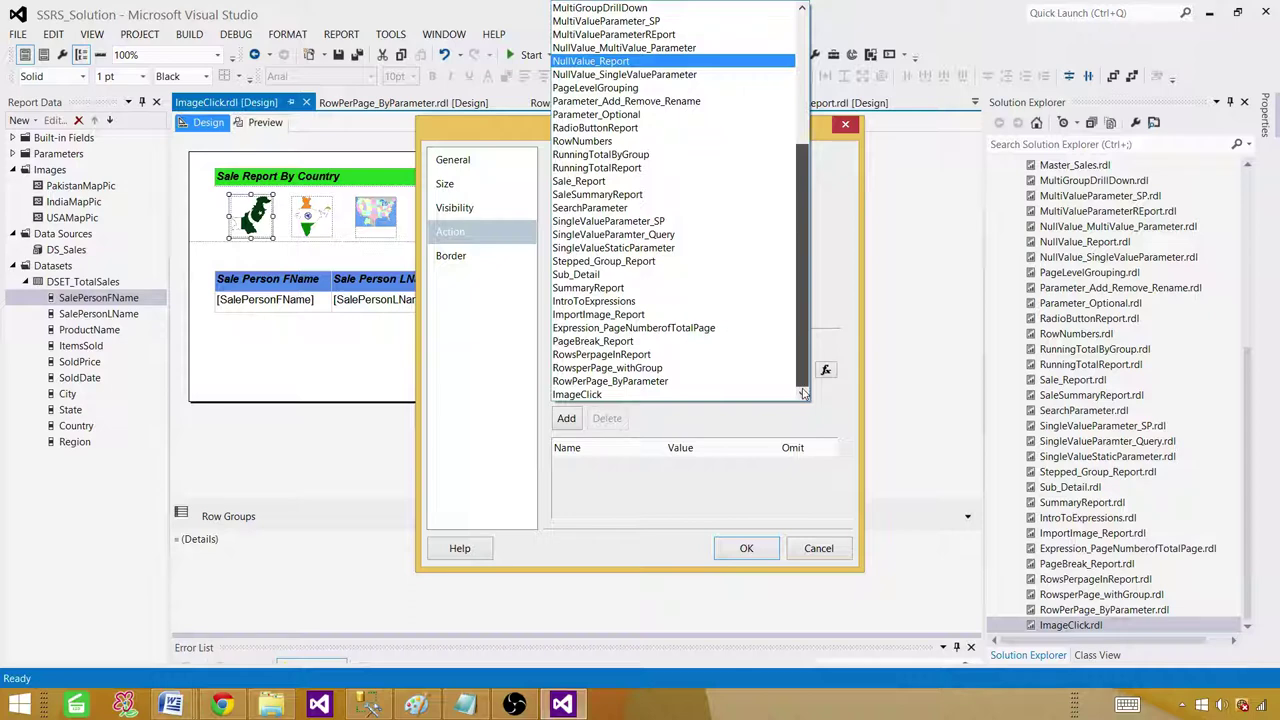
click(605, 395)
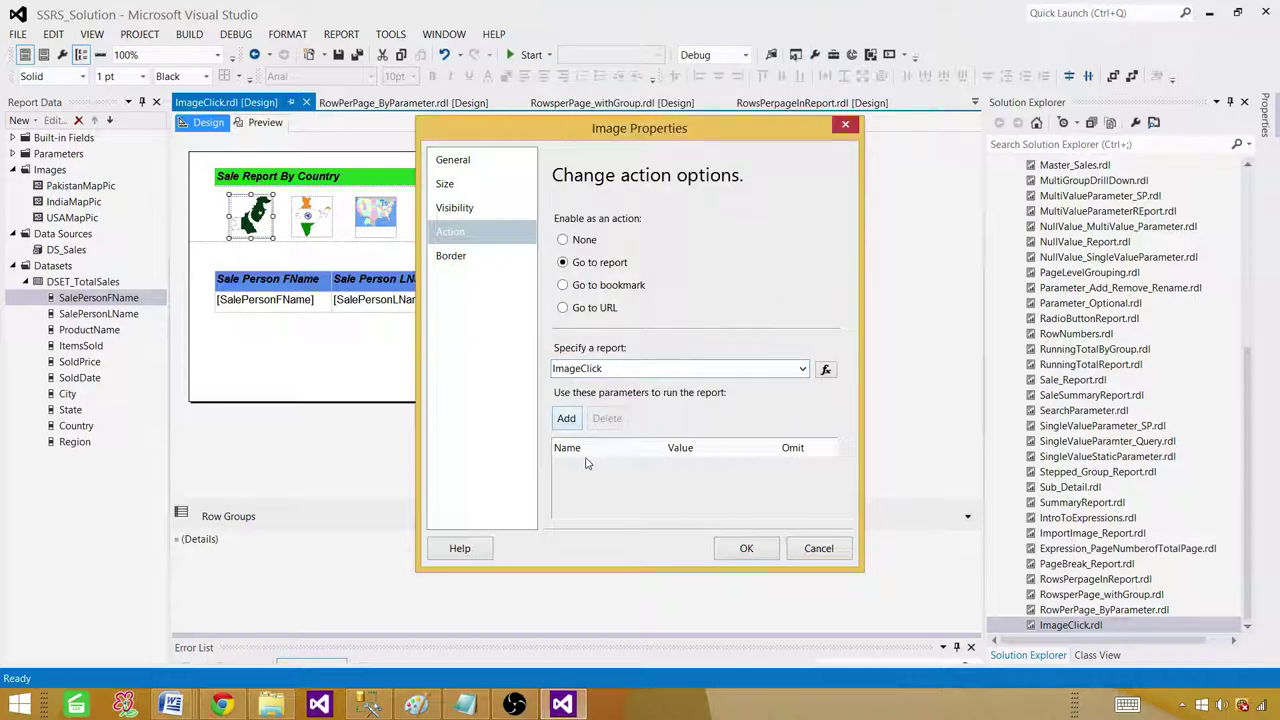
Step: Add the CountryName parameter with the value expression ="Pakistan" to the Pakistan map image's report action and apply it
click(566, 419)
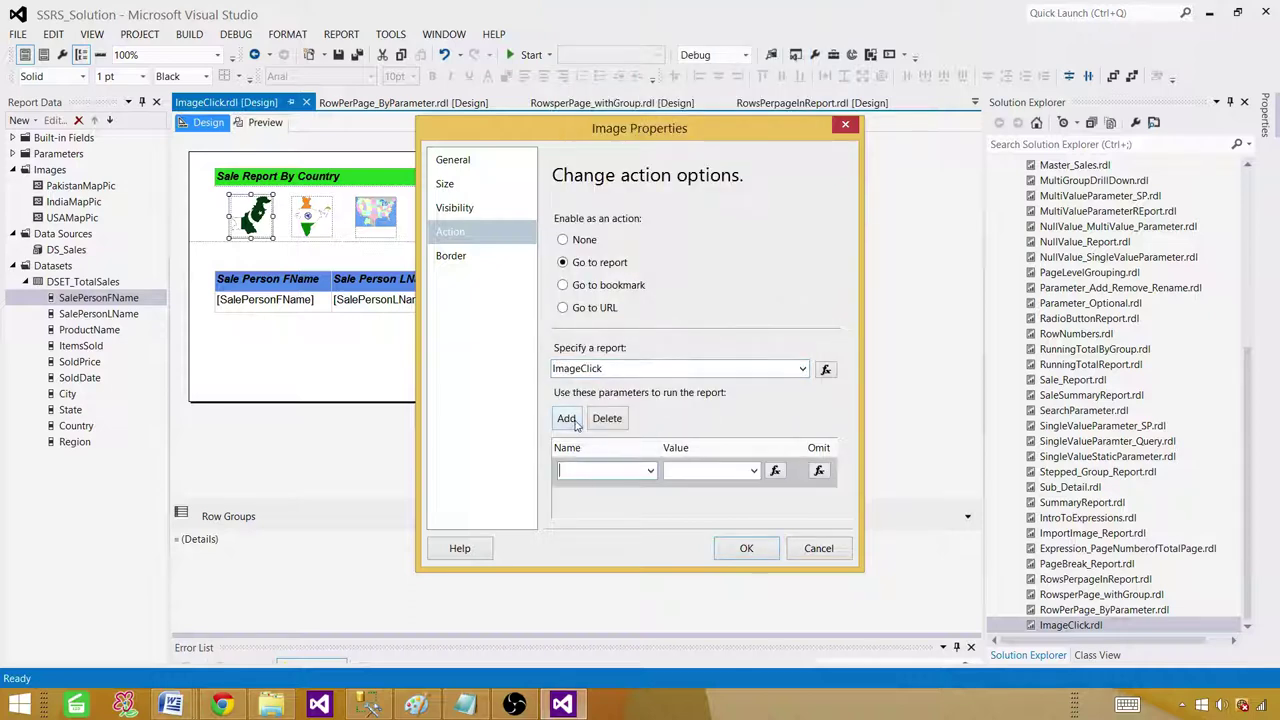
click(650, 470)
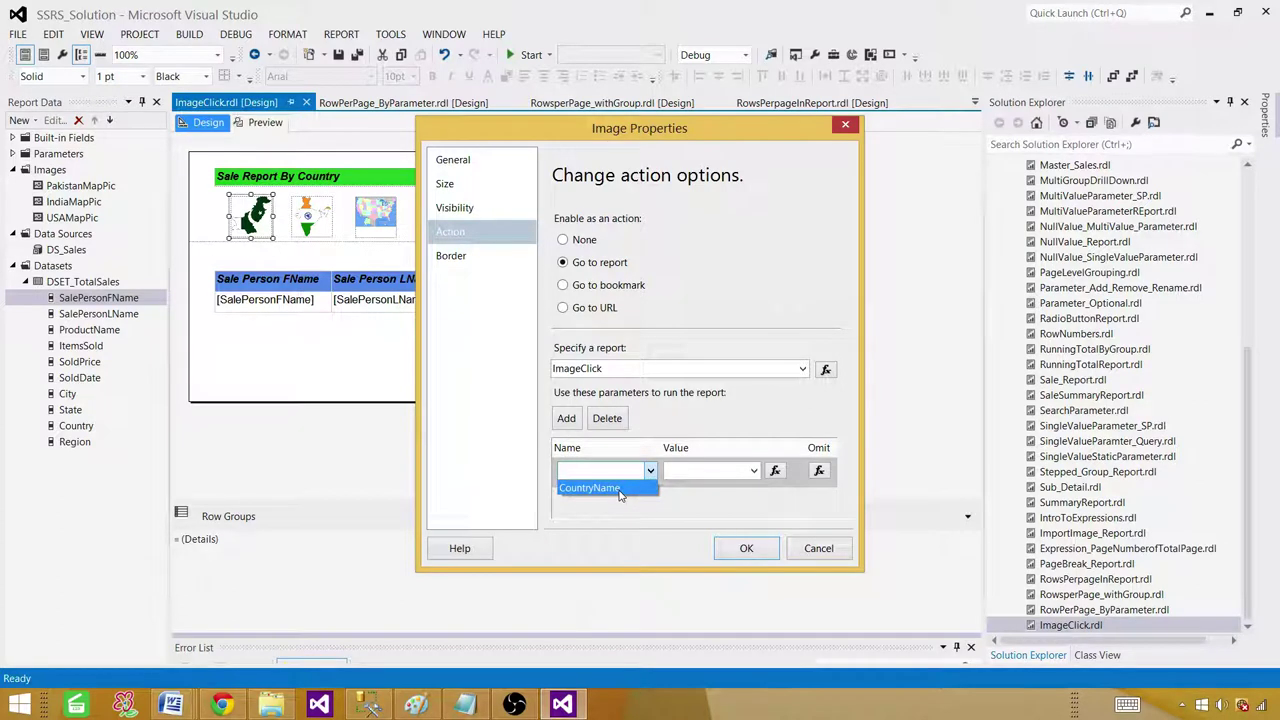
click(600, 488)
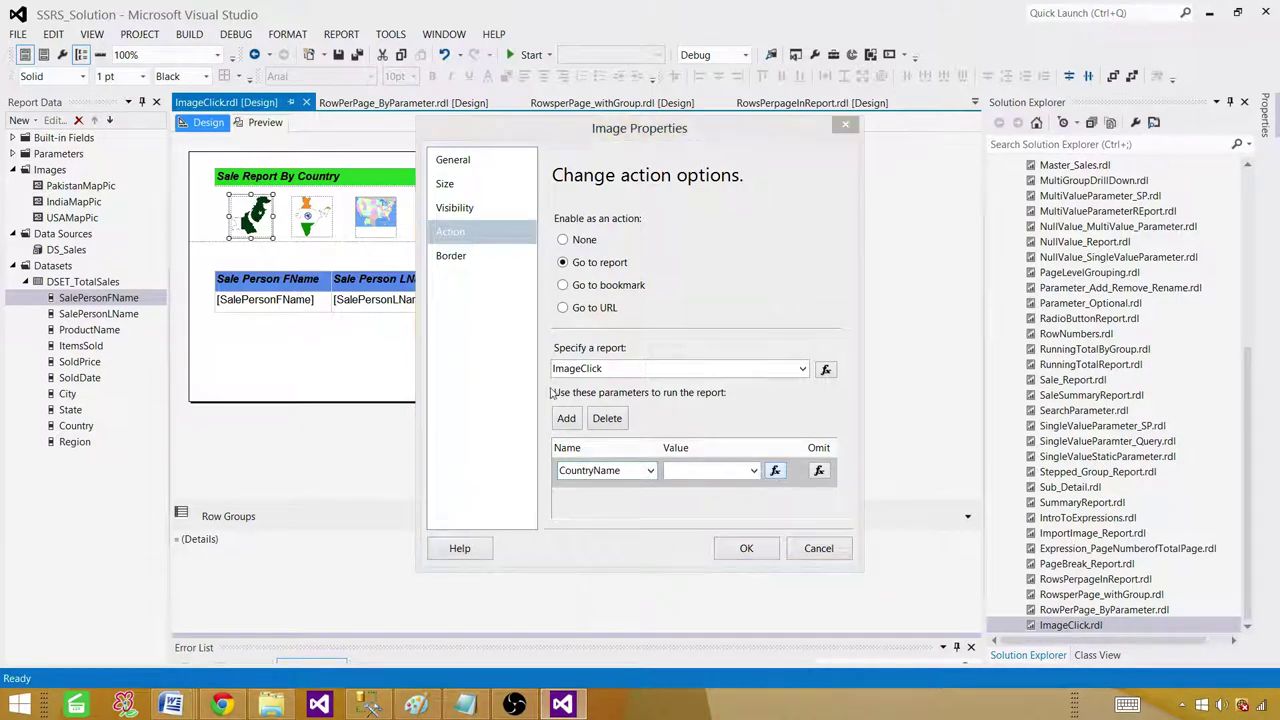
click(774, 471)
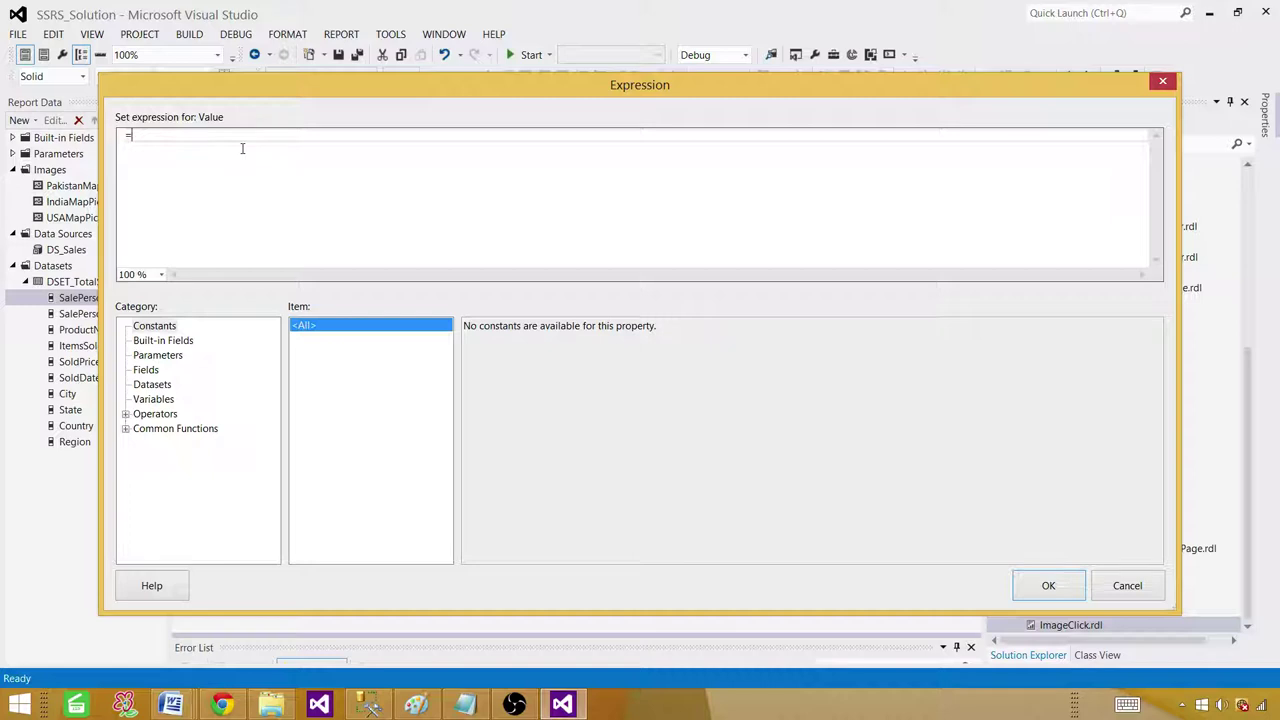
text(="Pakistan)
key(Return)
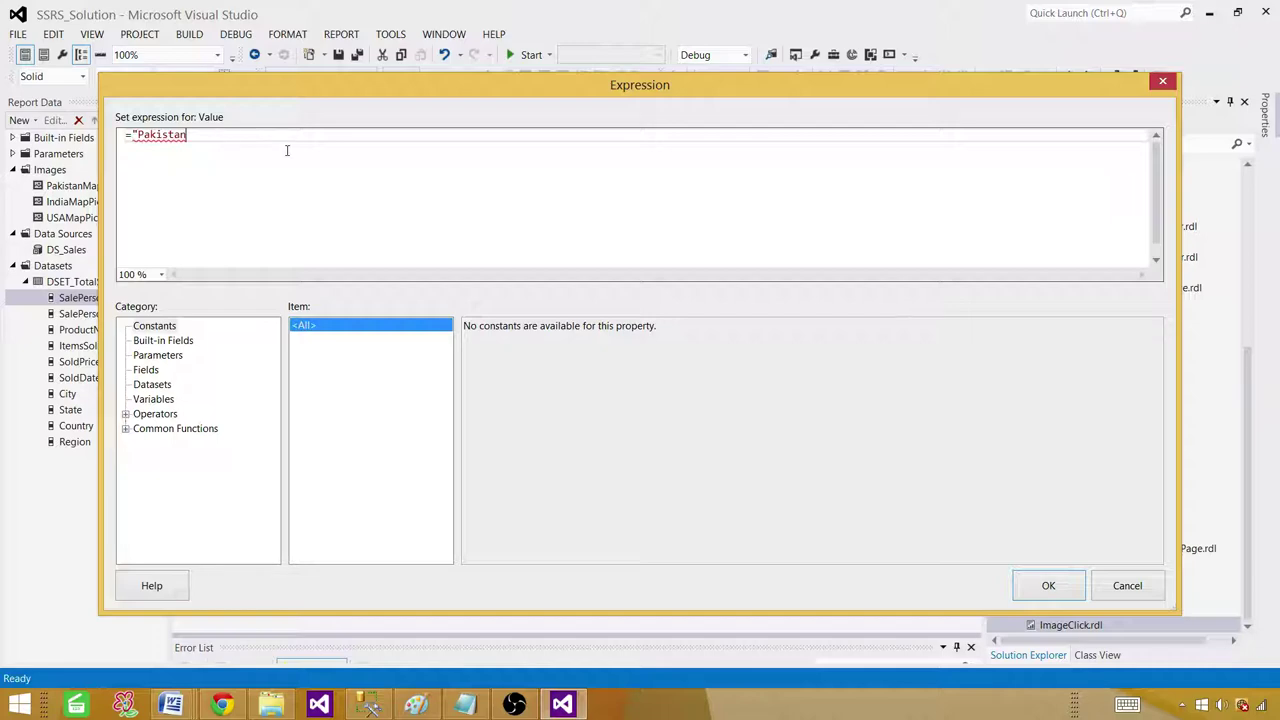
text(")
click(1046, 585)
click(746, 548)
Step: Set the India map image's action to go to the ImageClick report
click(326, 216)
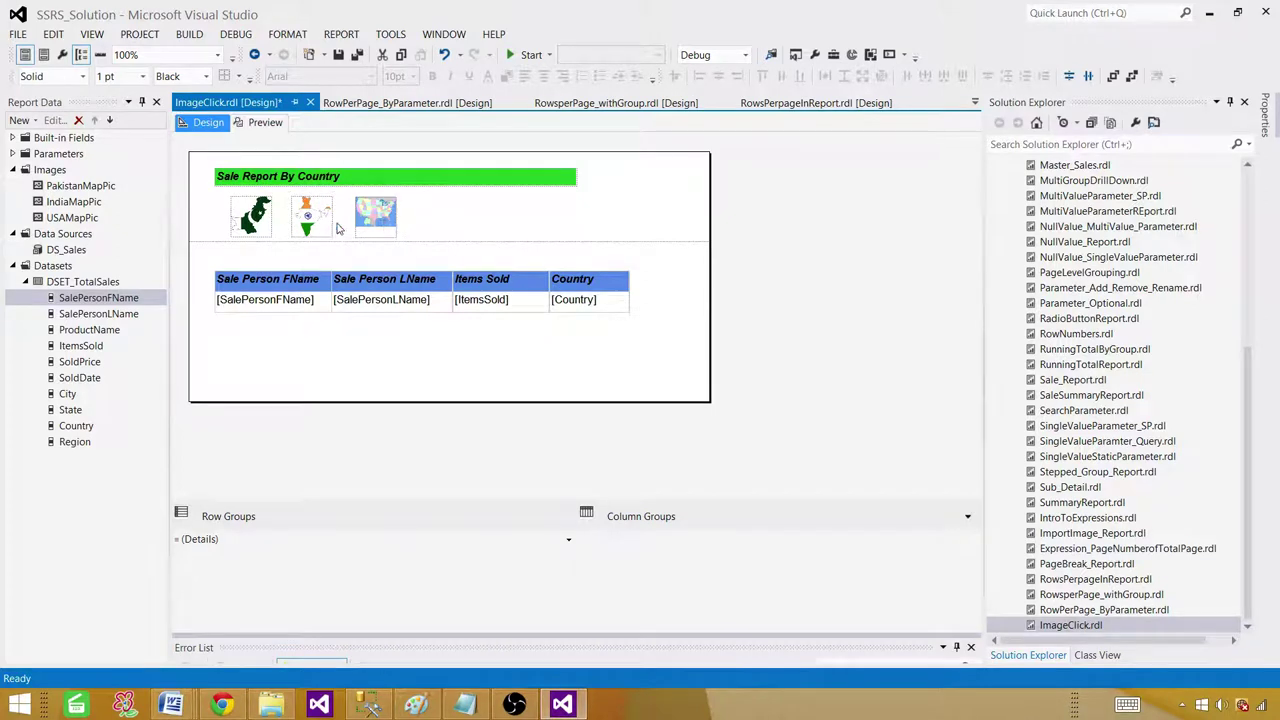
right_click(318, 220)
click(385, 342)
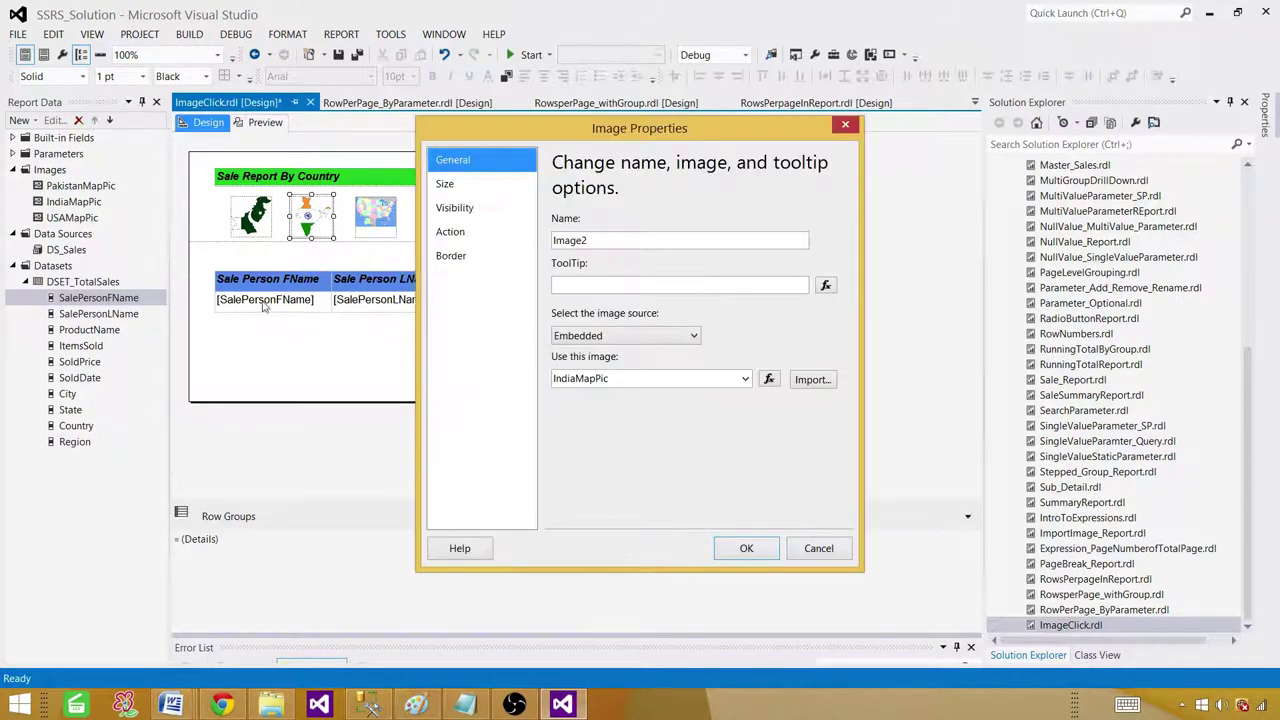
click(490, 233)
click(580, 263)
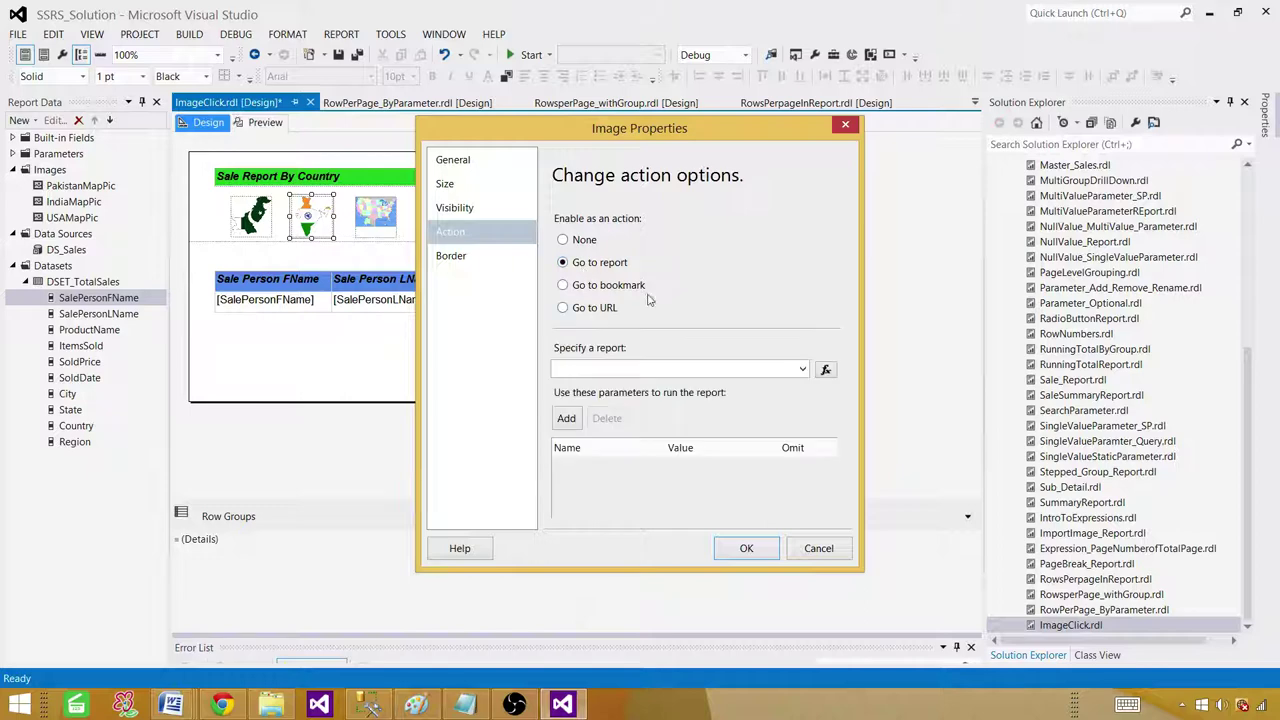
click(801, 369)
scroll(735, 385, down, 5)
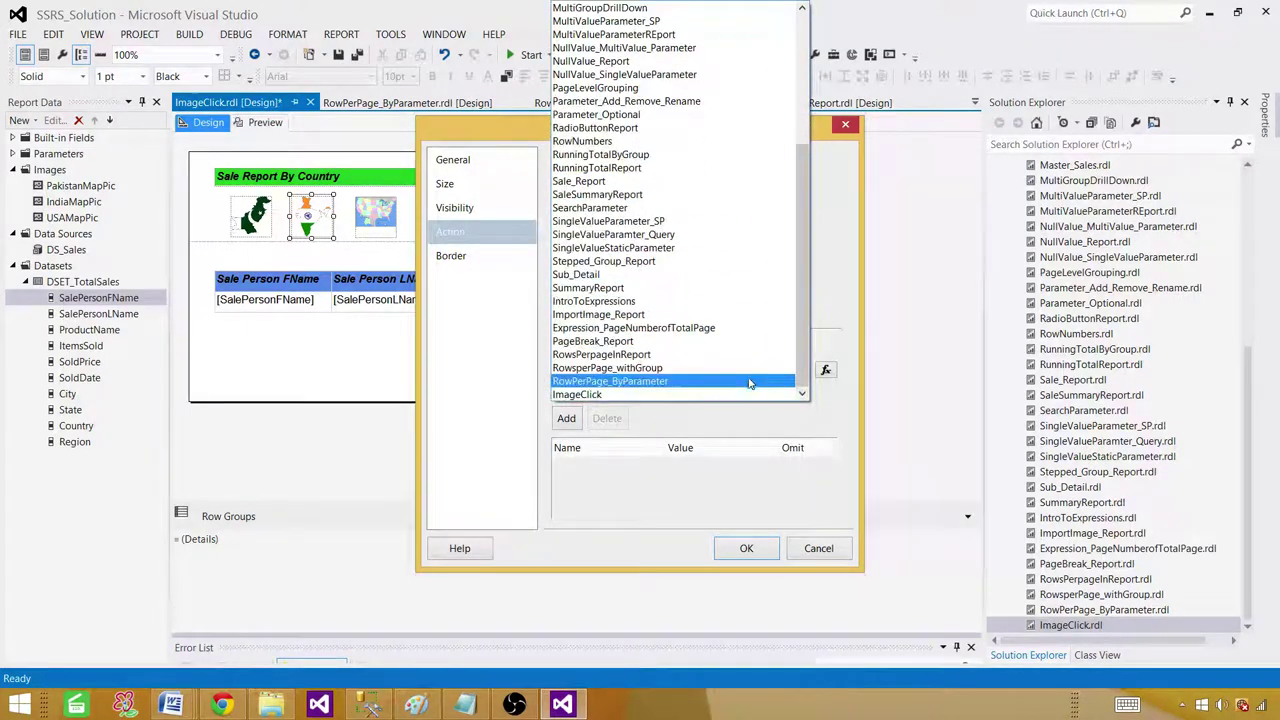
click(578, 395)
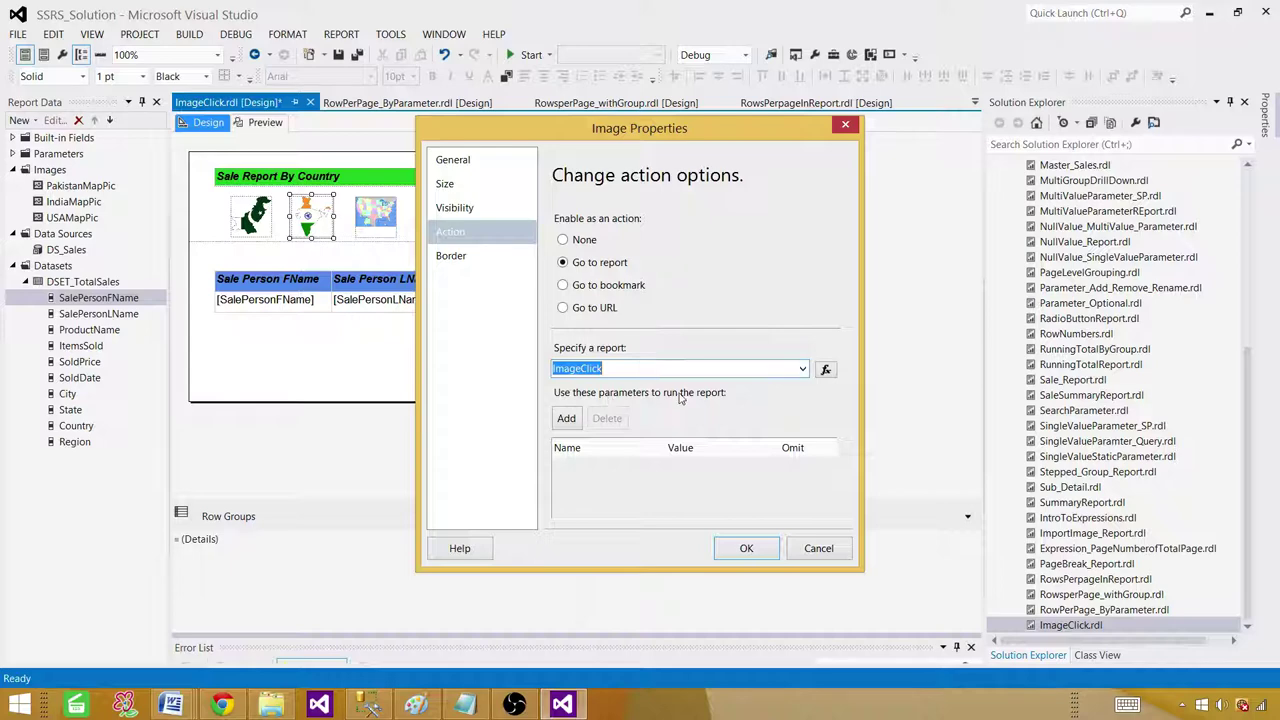
Step: Pass the CountryName parameter with the value expression ="India" in the India map image's action and apply it
click(566, 418)
click(650, 471)
click(648, 487)
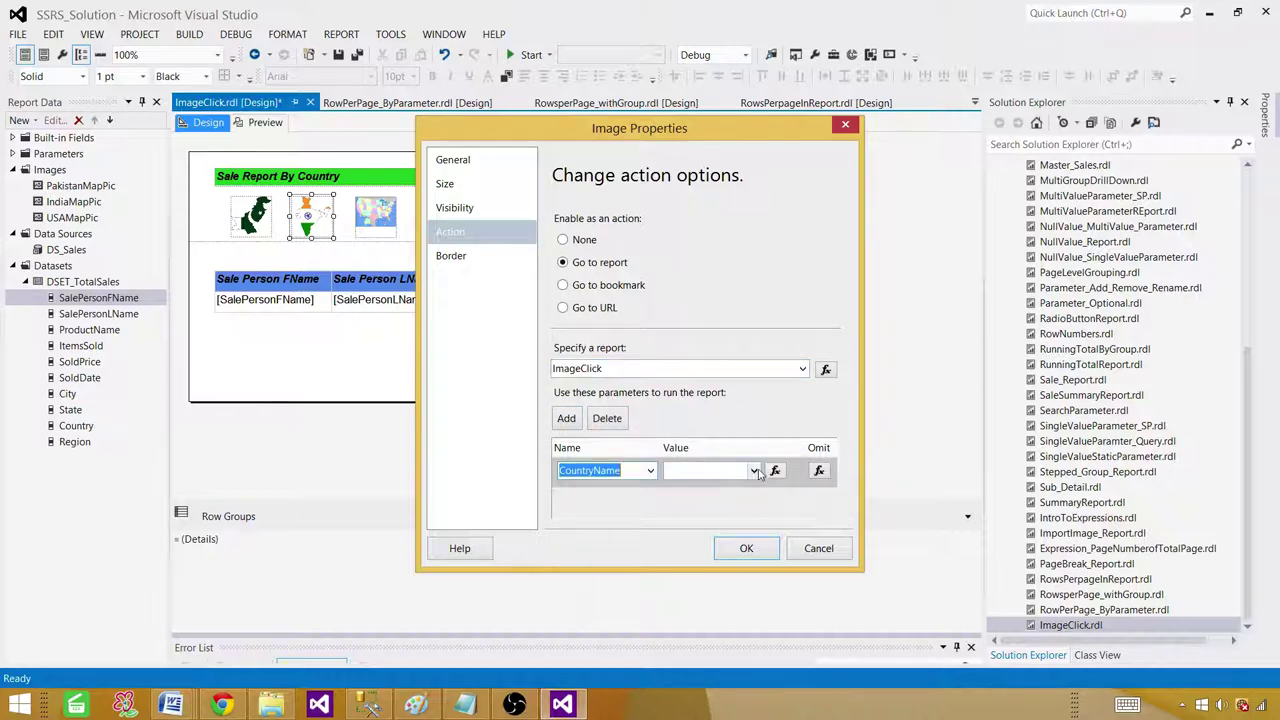
click(755, 471)
click(755, 471)
click(776, 472)
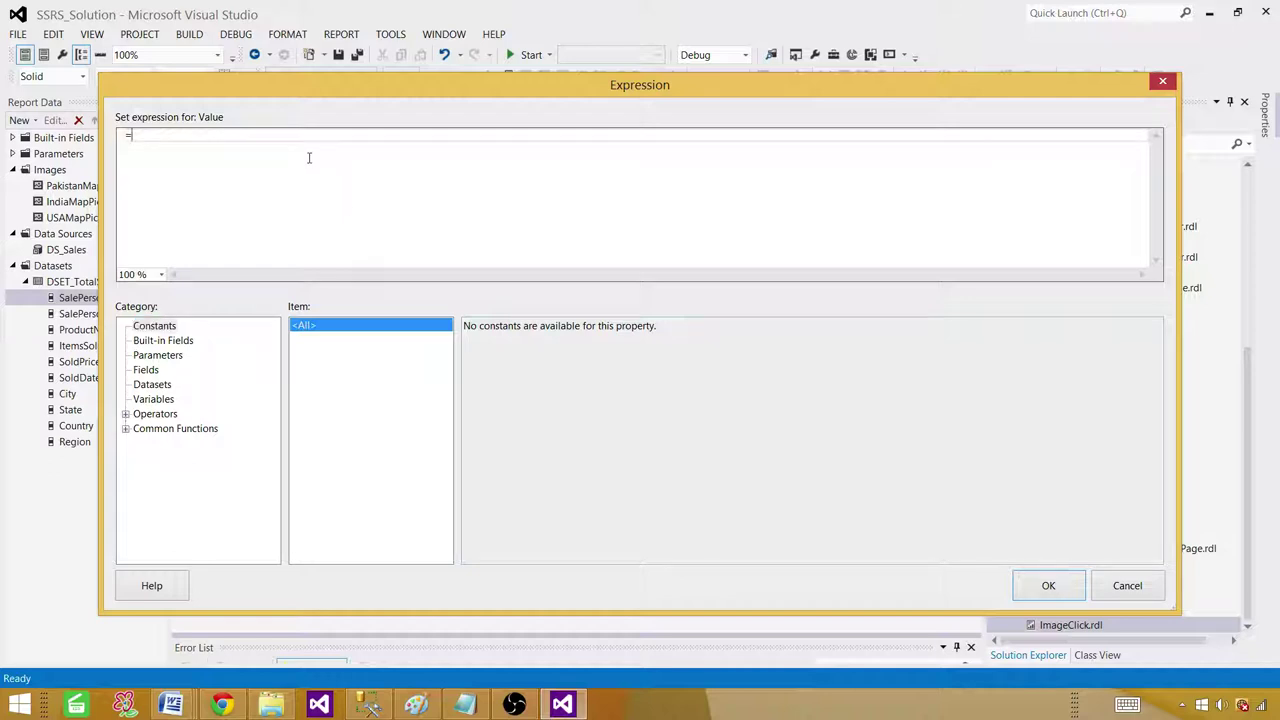
text("India")
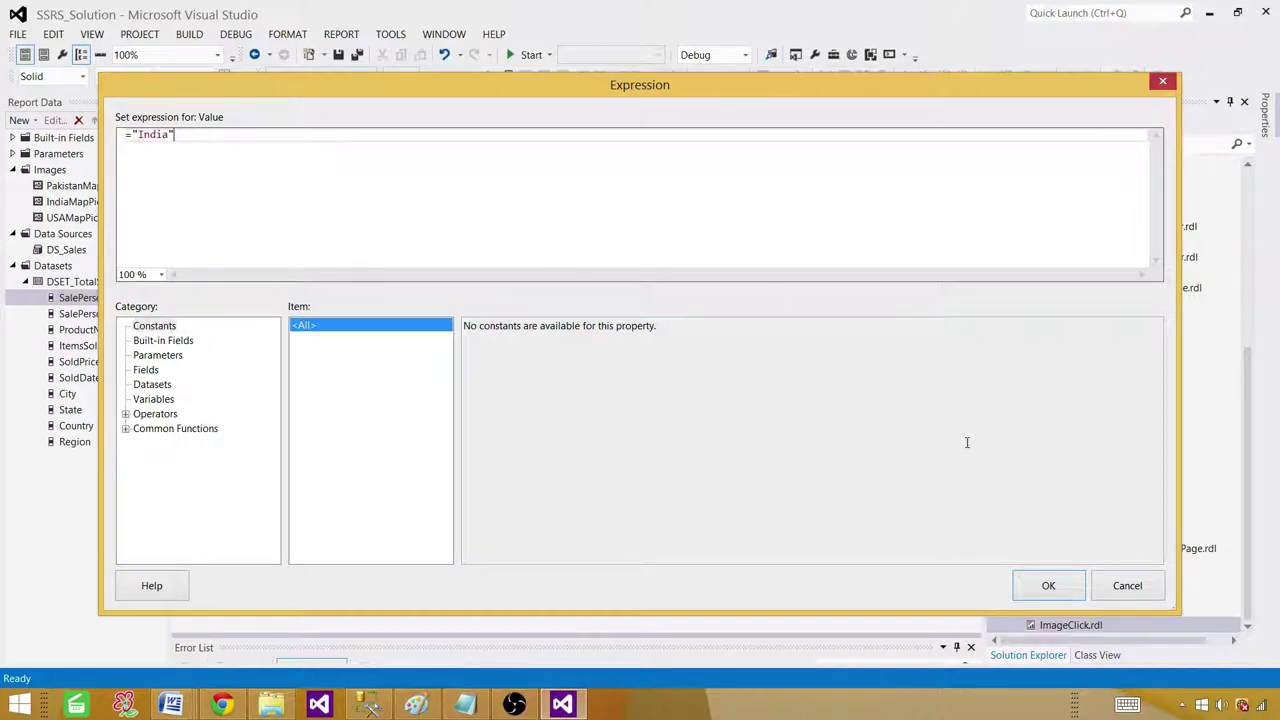
click(1045, 586)
click(741, 548)
Step: Set the USA map image's action to go to the ImageClick report
click(395, 217)
right_click(385, 216)
click(431, 337)
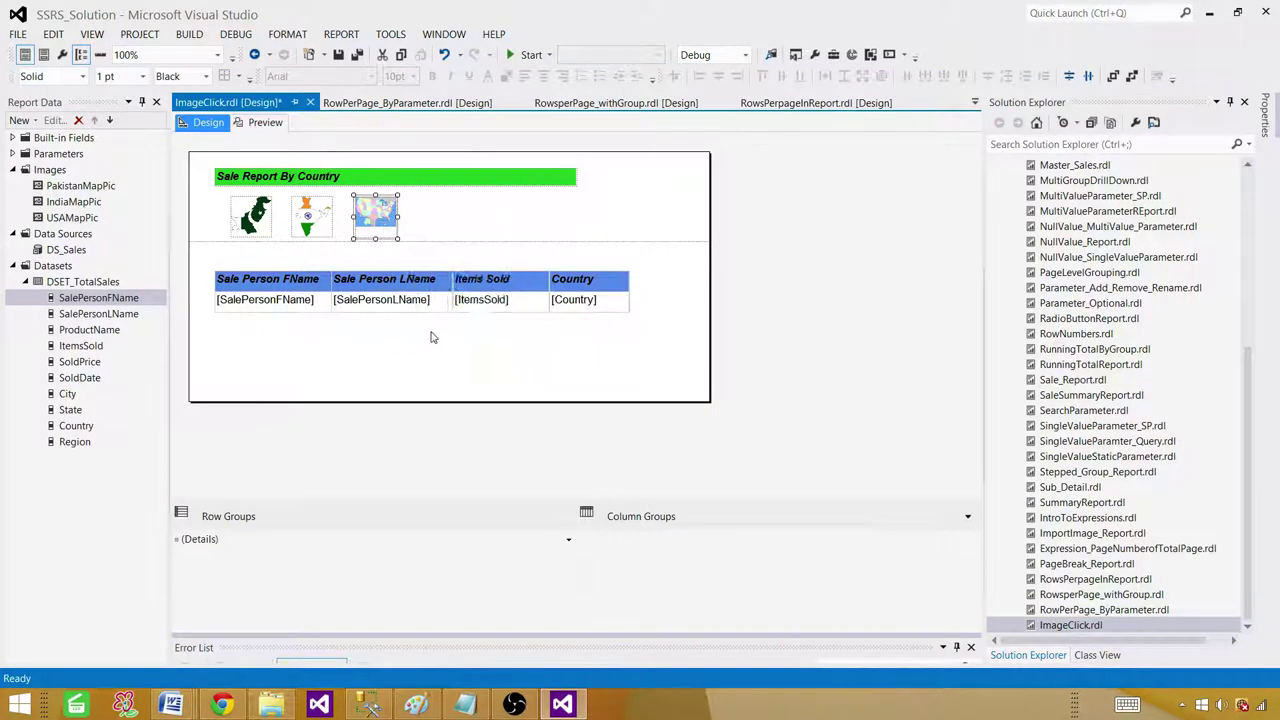
click(449, 232)
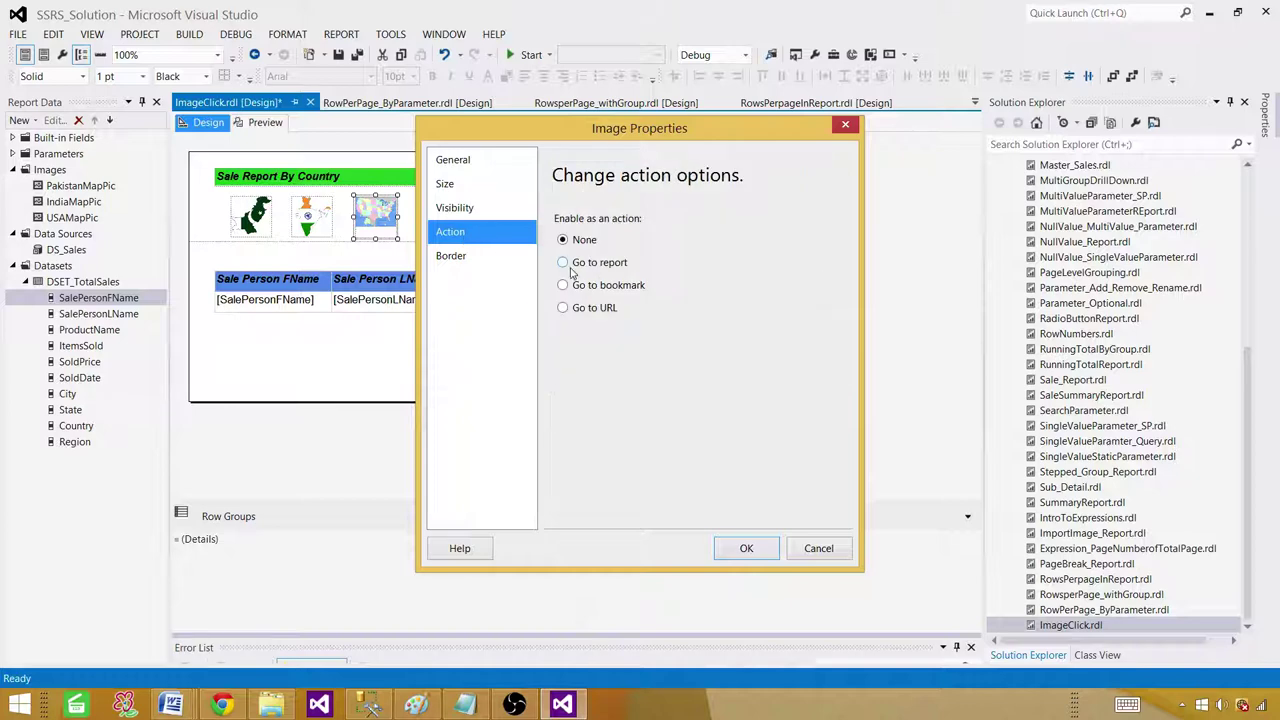
click(563, 263)
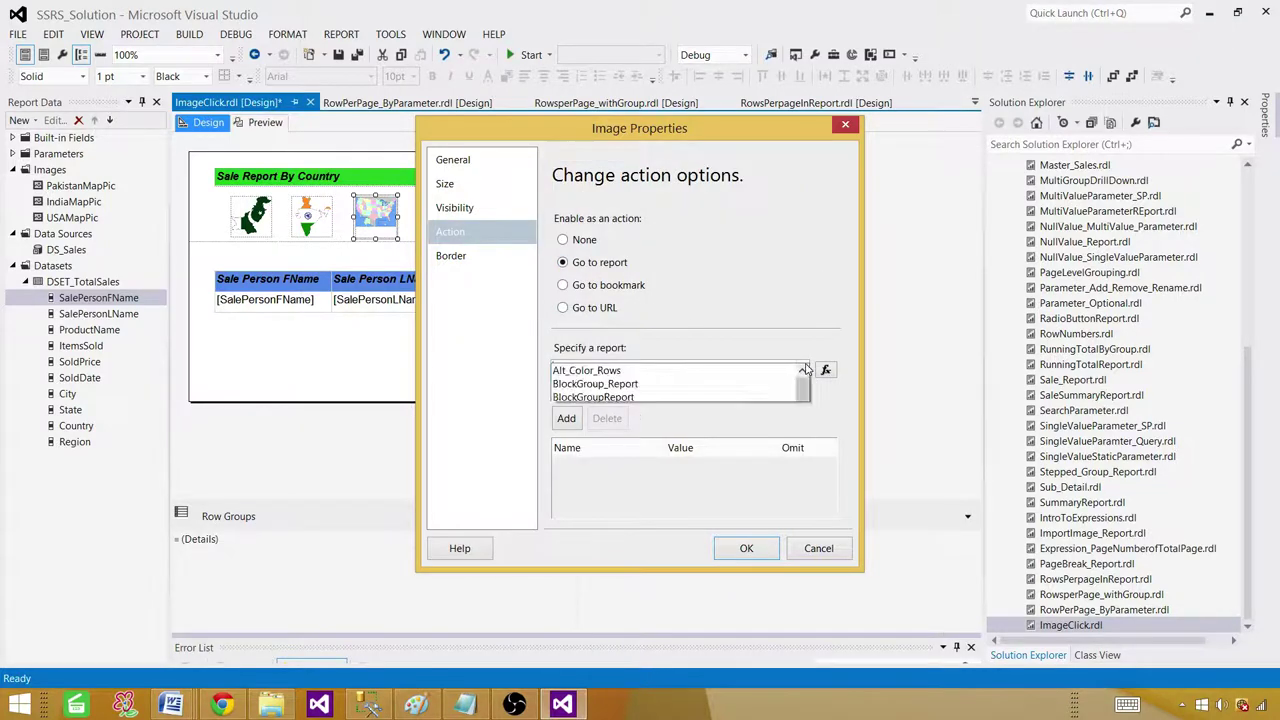
click(802, 369)
scroll(651, 330, down, 6)
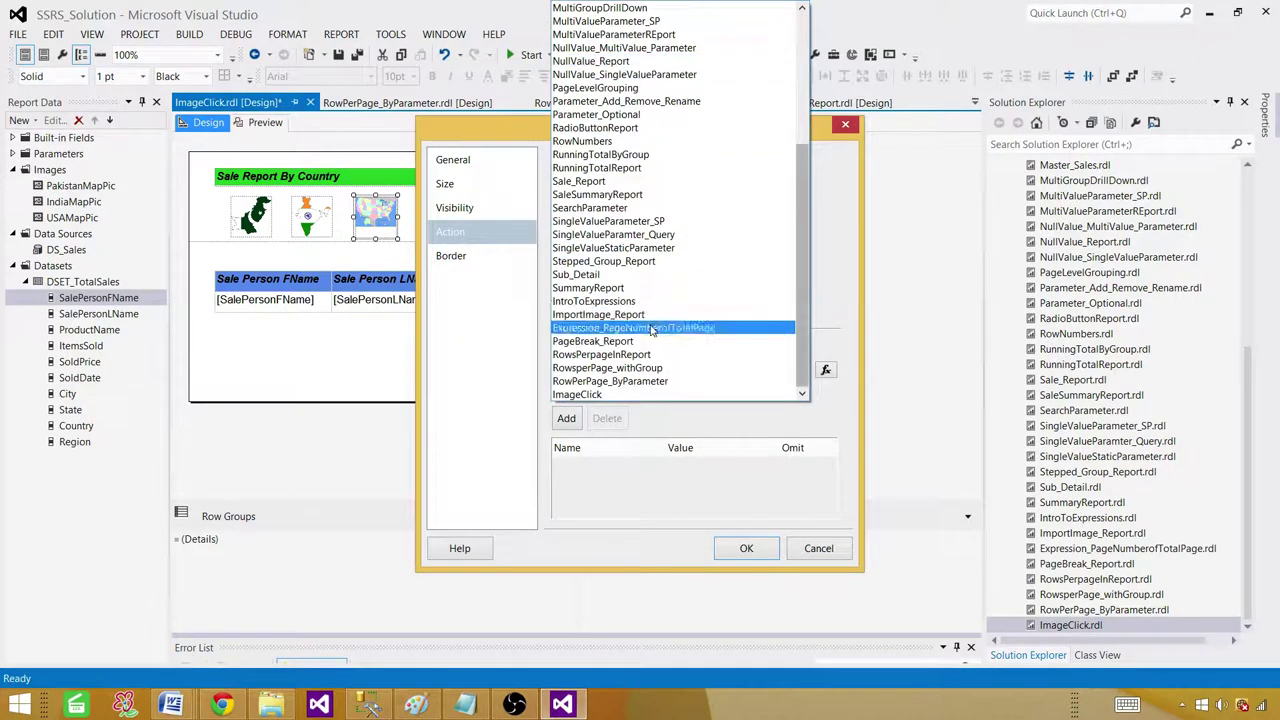
click(594, 395)
Step: Add the CountryName parameter to the USA map image's report action and open the expression for its value
click(566, 418)
click(650, 470)
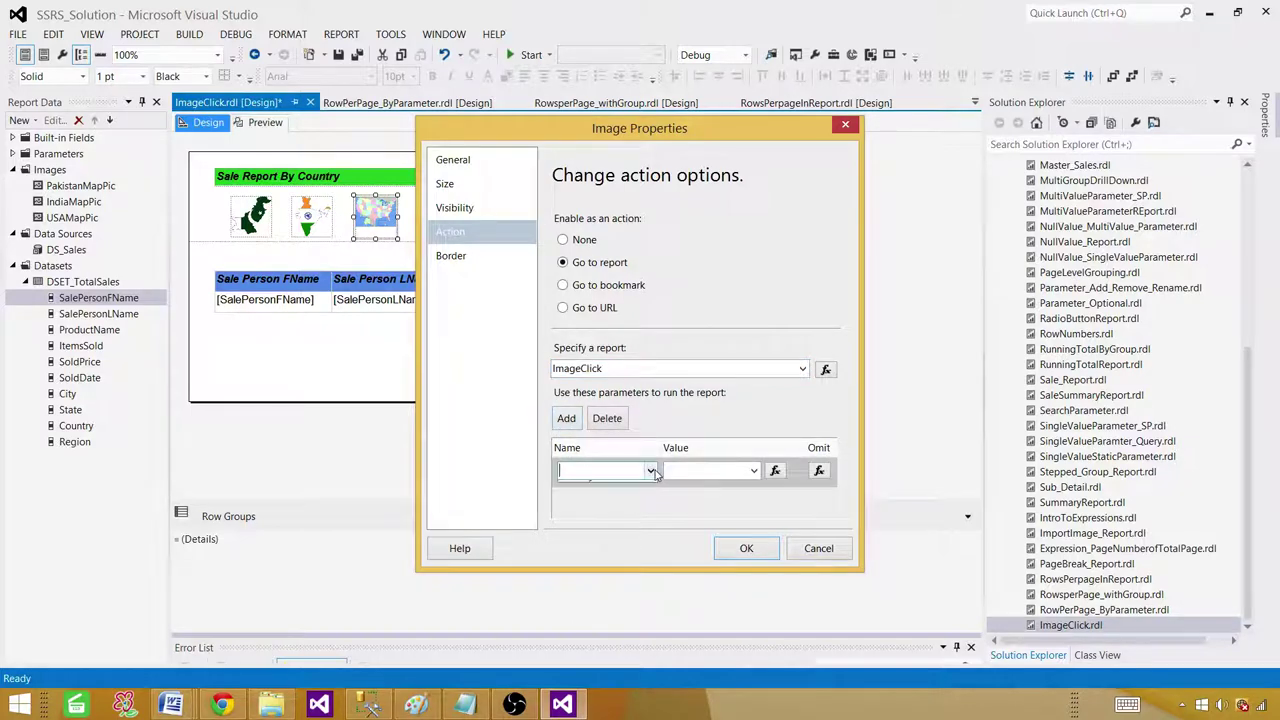
click(643, 488)
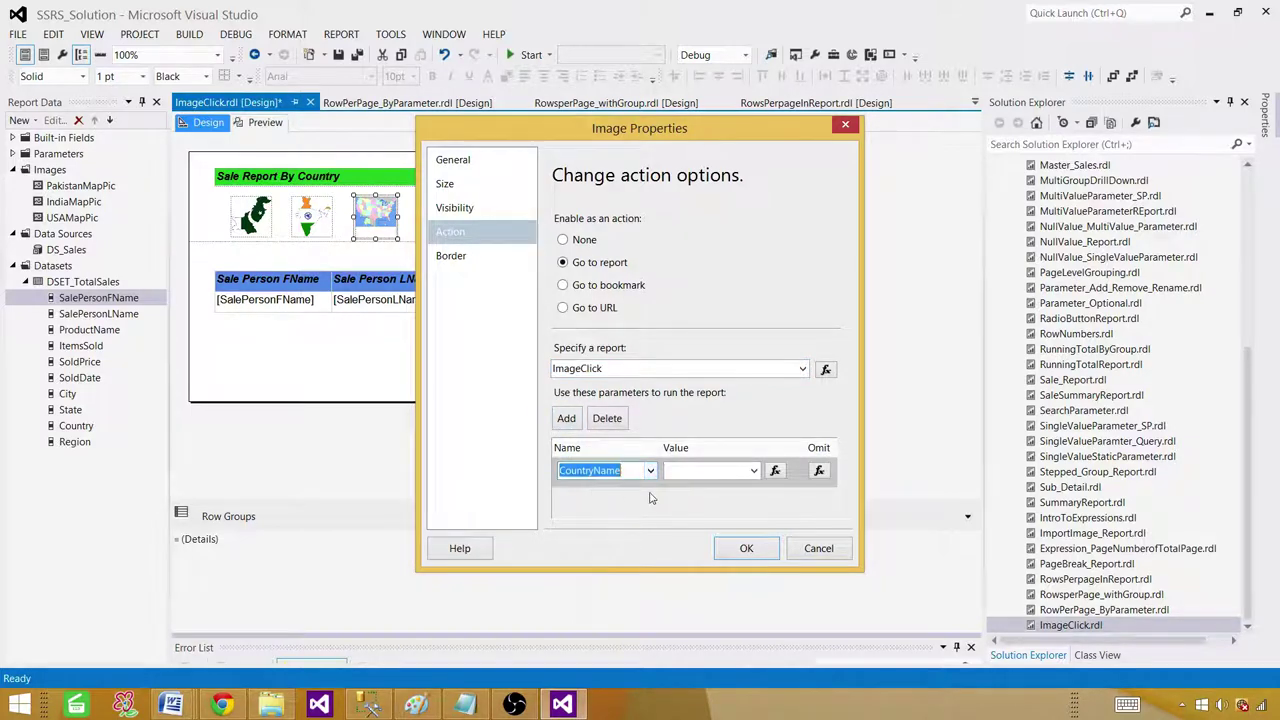
click(774, 470)
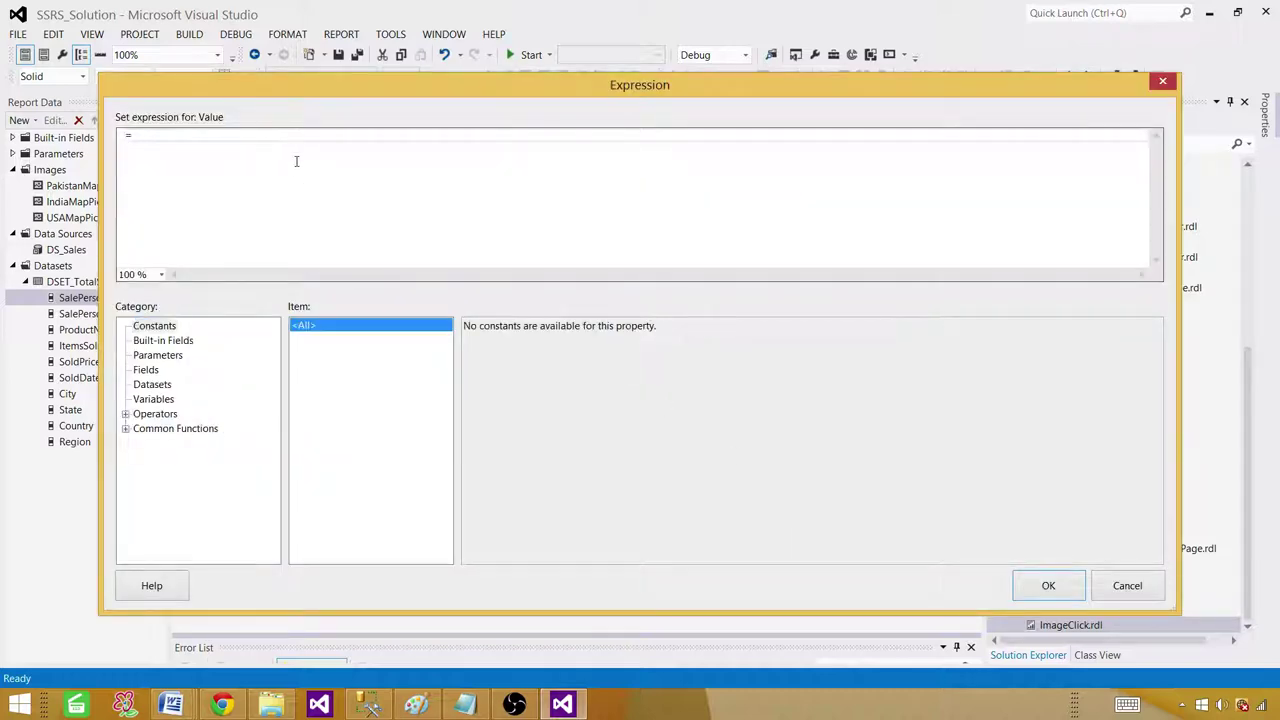
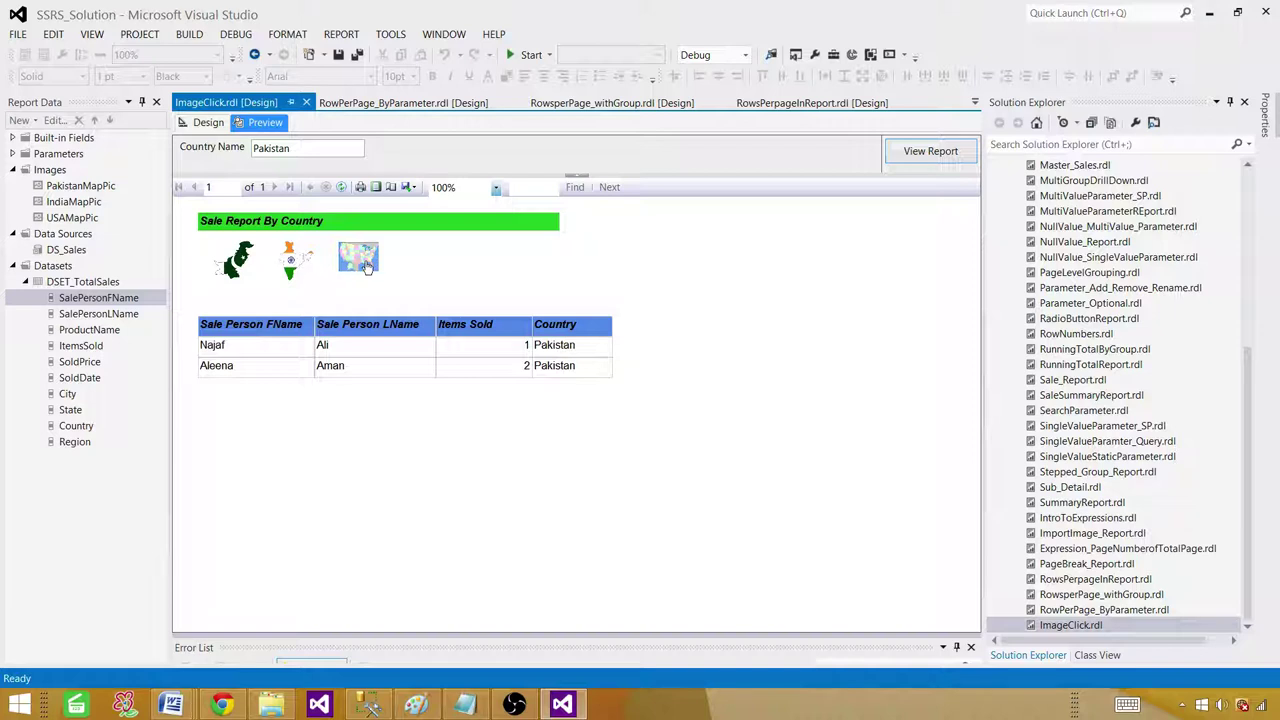
Step: Test the map images in the report preview by following the USA, Pakistan and India links, then USA again
click(364, 265)
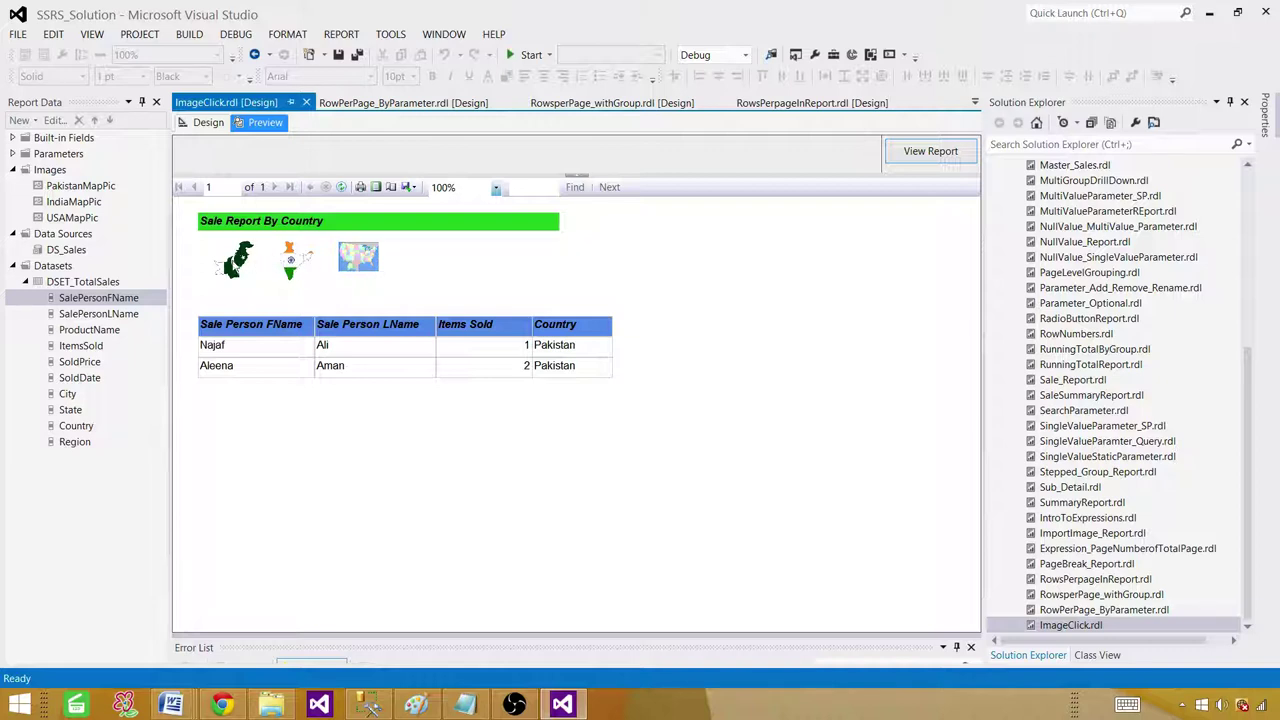
click(236, 263)
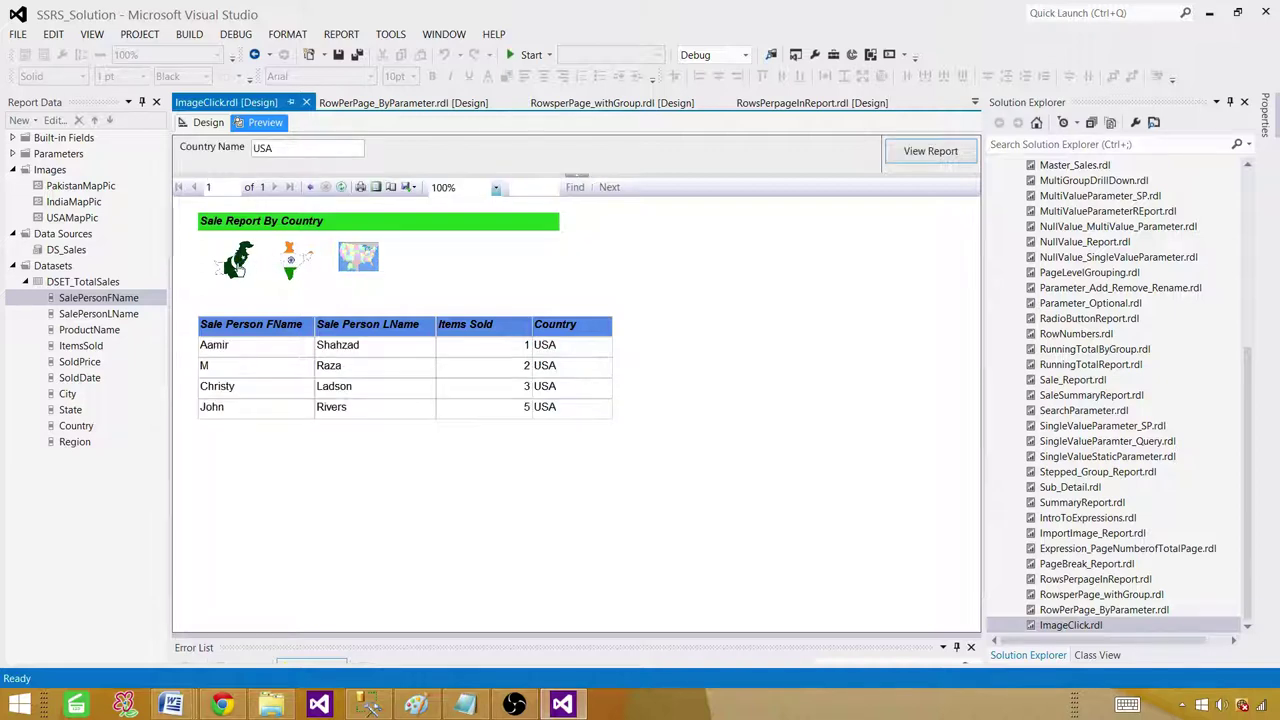
click(239, 268)
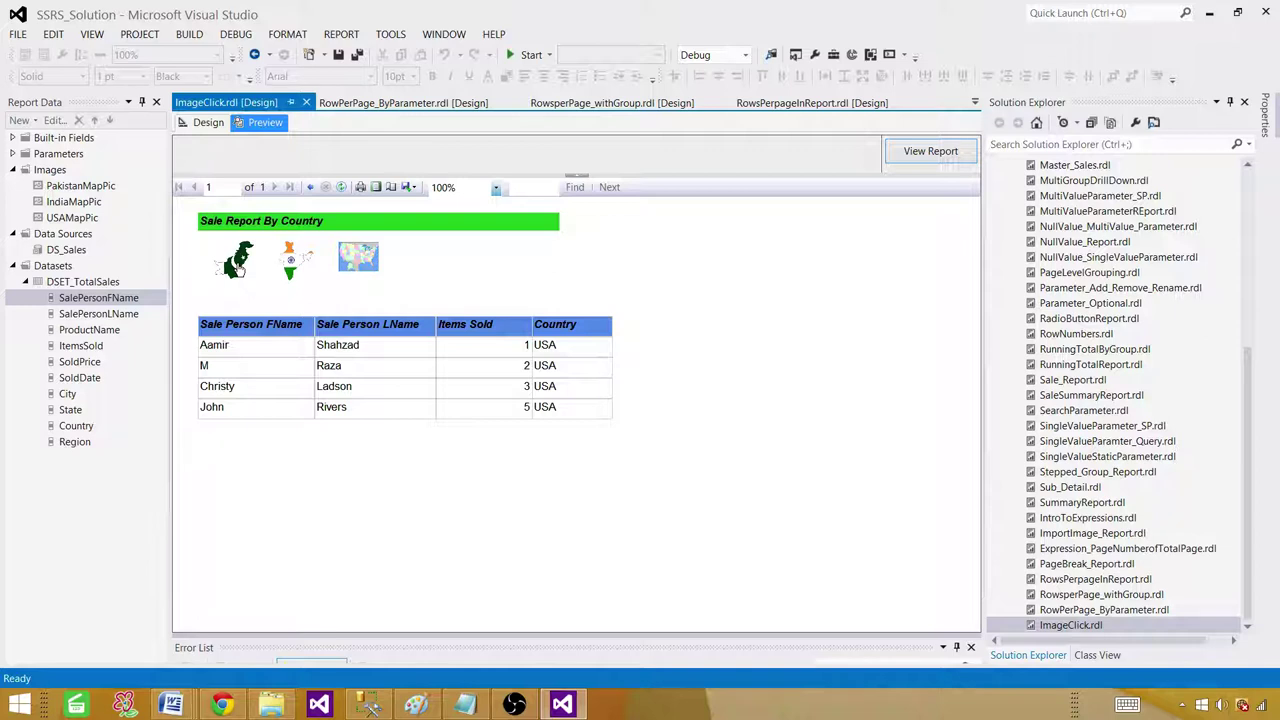
click(300, 265)
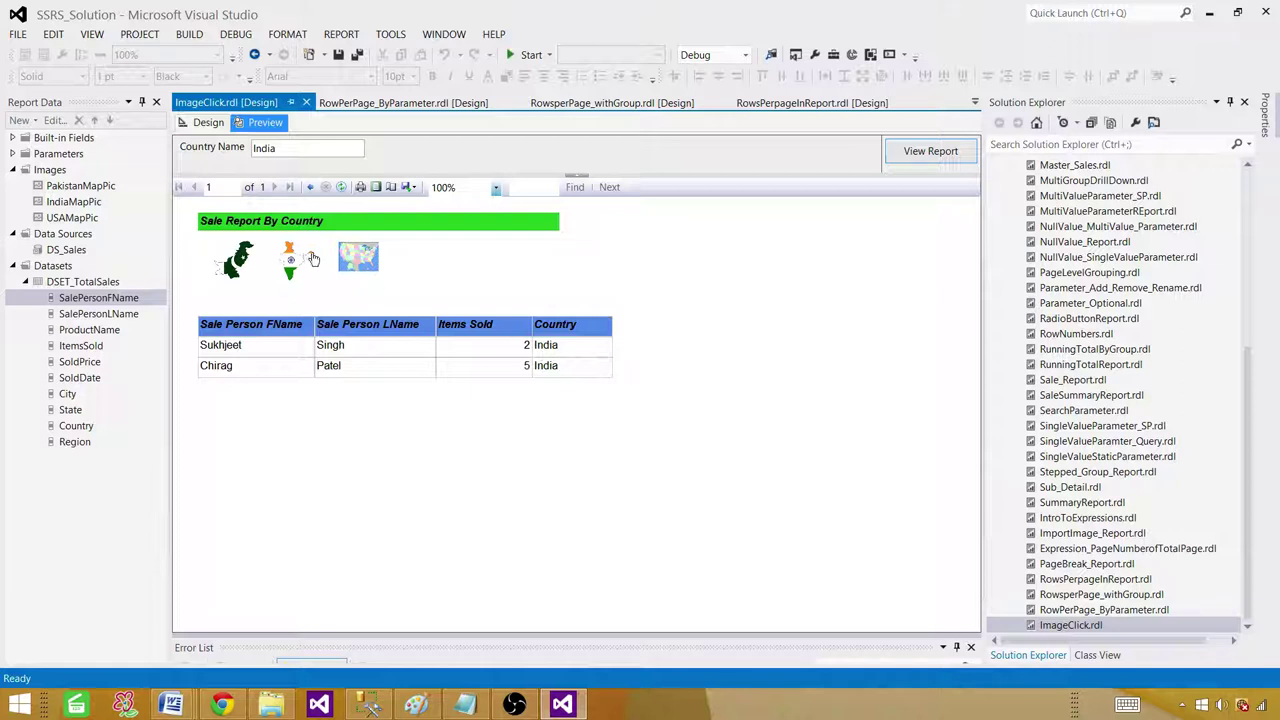
click(371, 263)
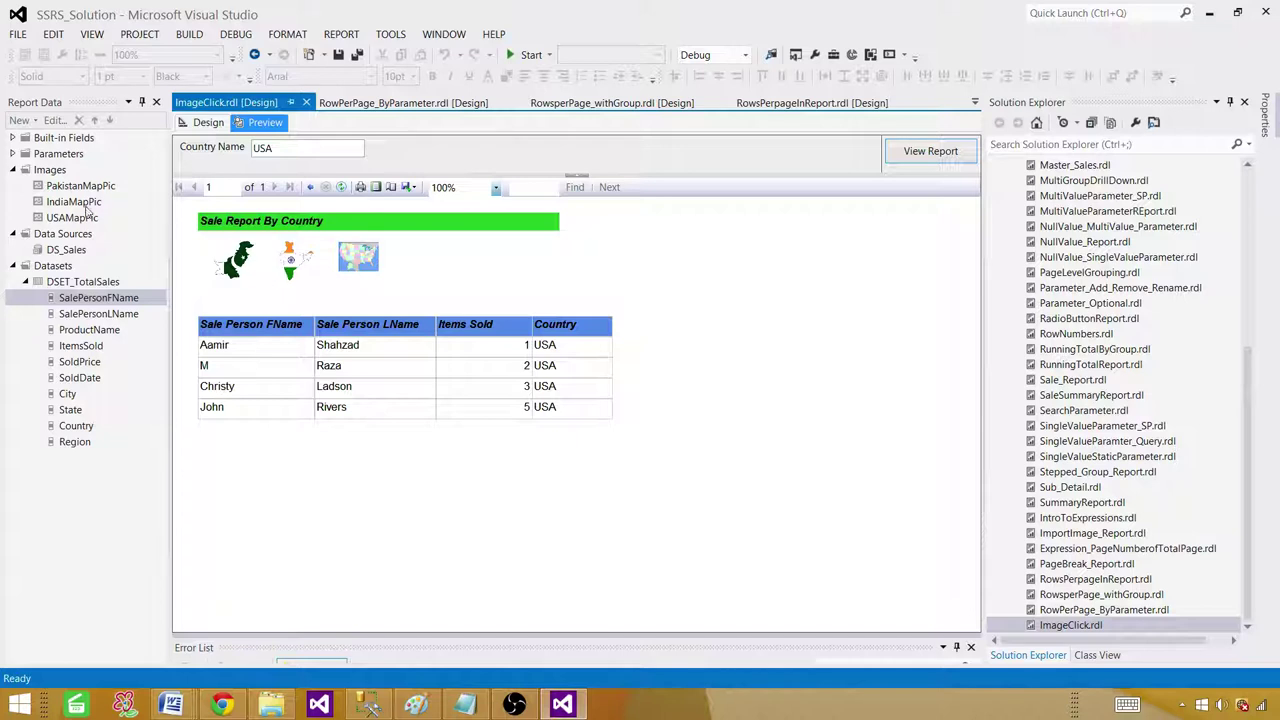
Step: Return to the report design and set the CountryName parameter's visibility to Hidden
click(208, 122)
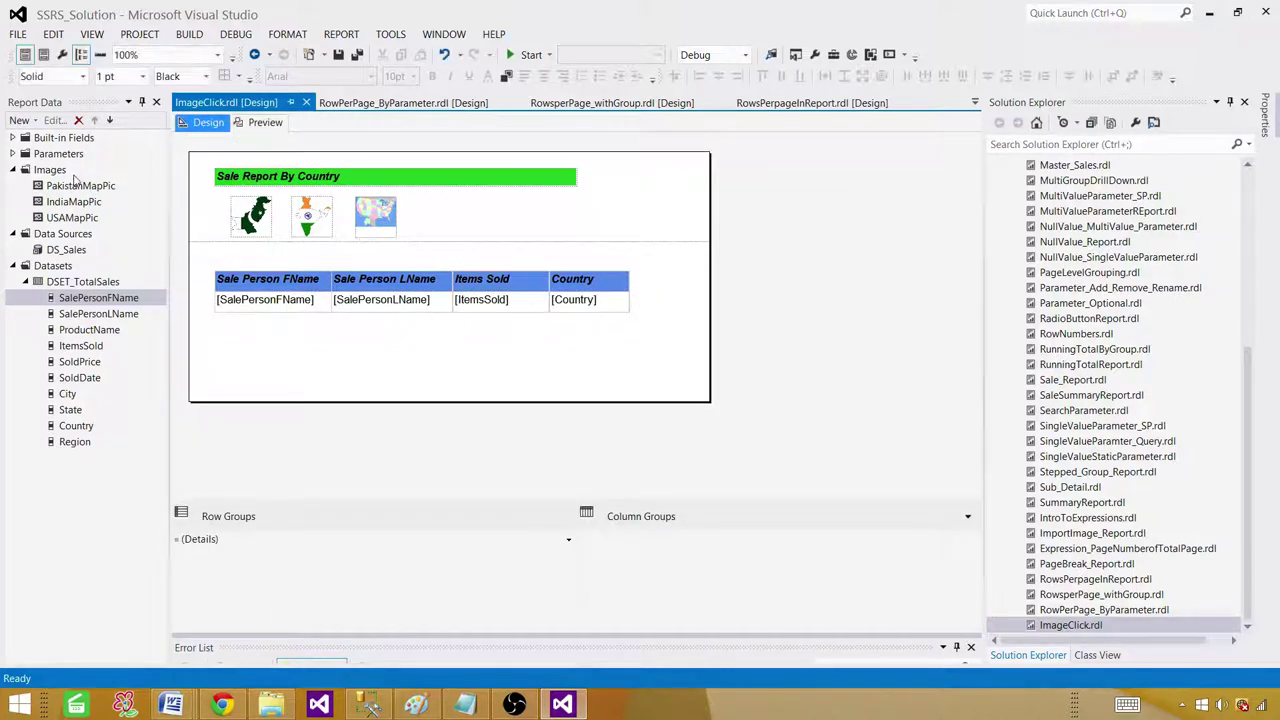
double_click(72, 155)
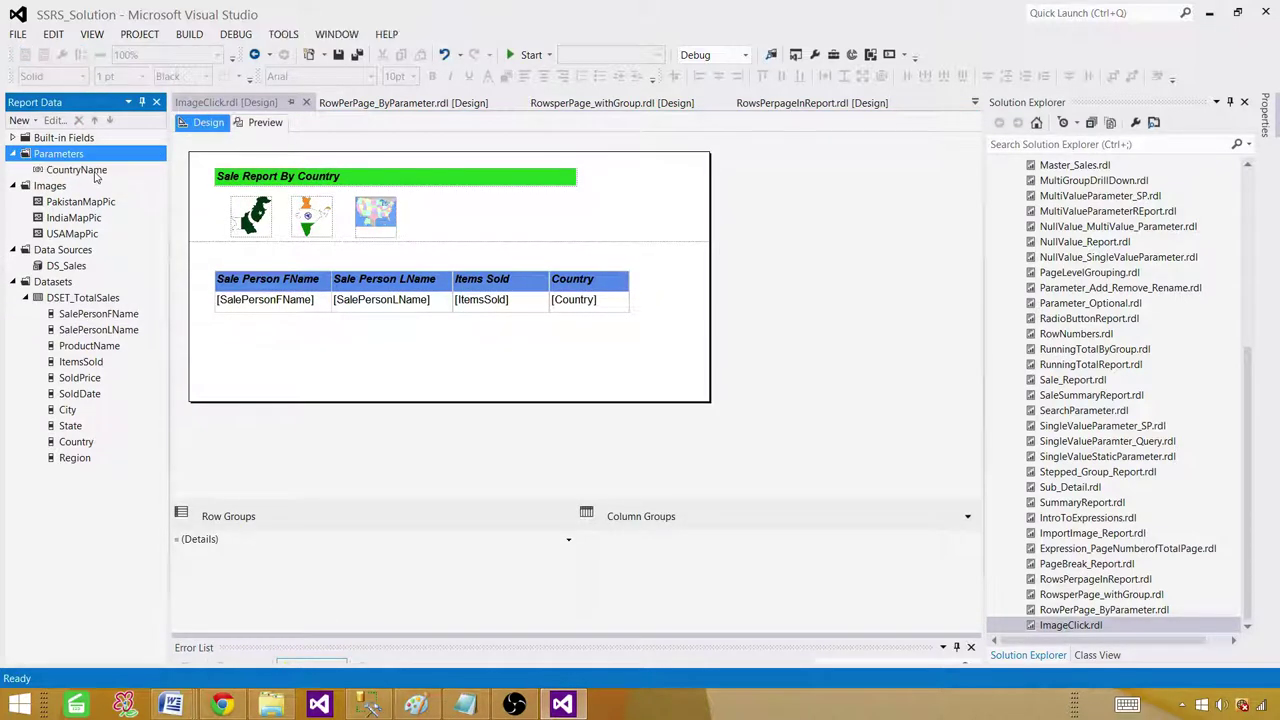
right_click(98, 171)
click(136, 200)
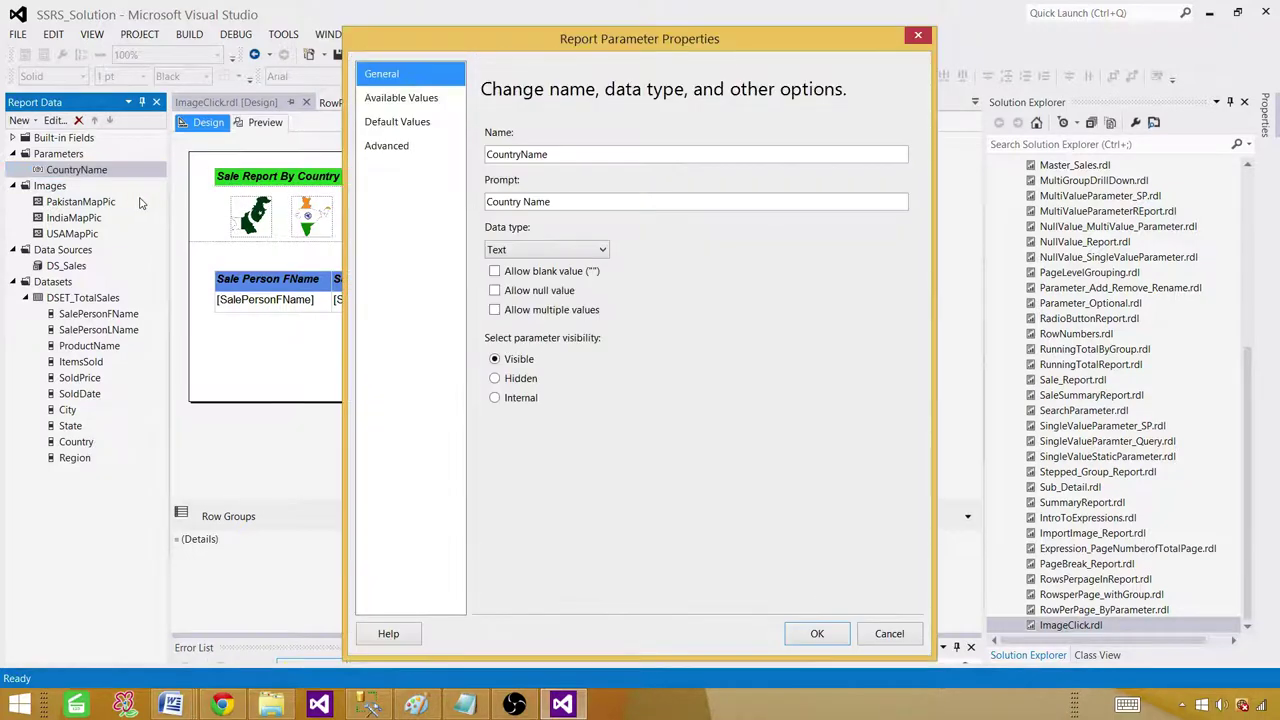
click(495, 379)
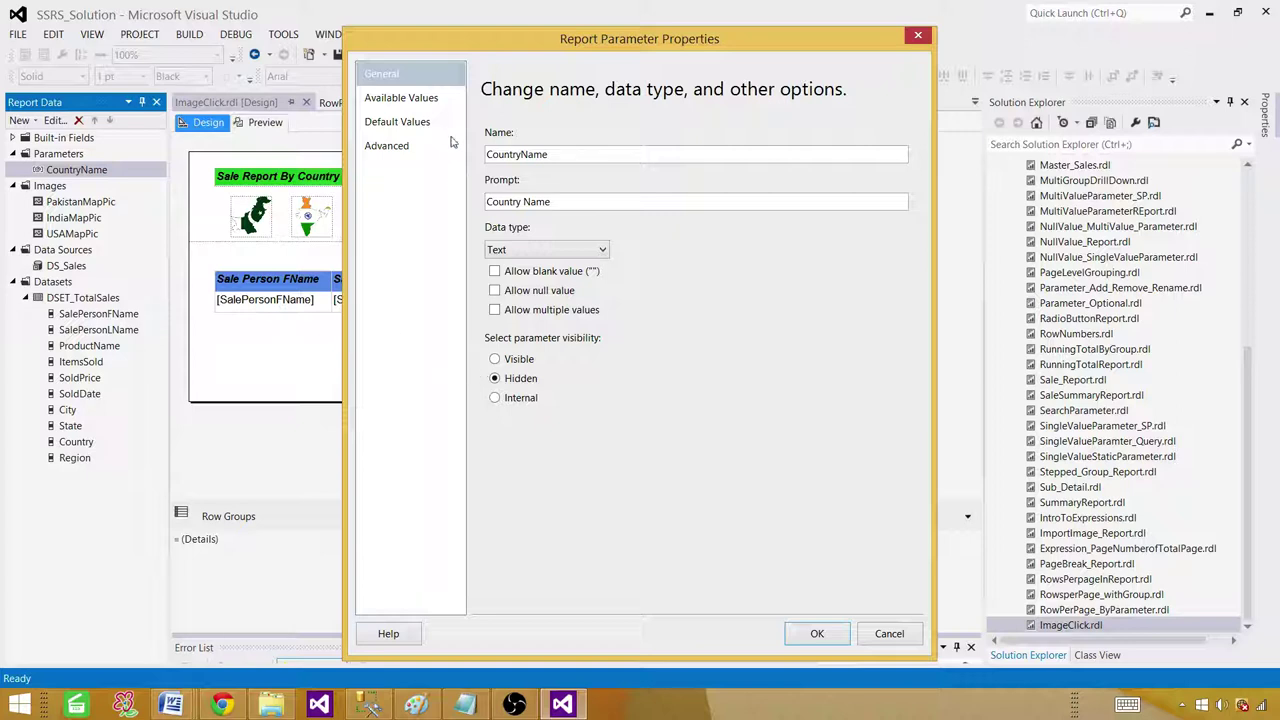
Step: Specify USA as the default value of the CountryName parameter and apply the parameter properties
click(413, 123)
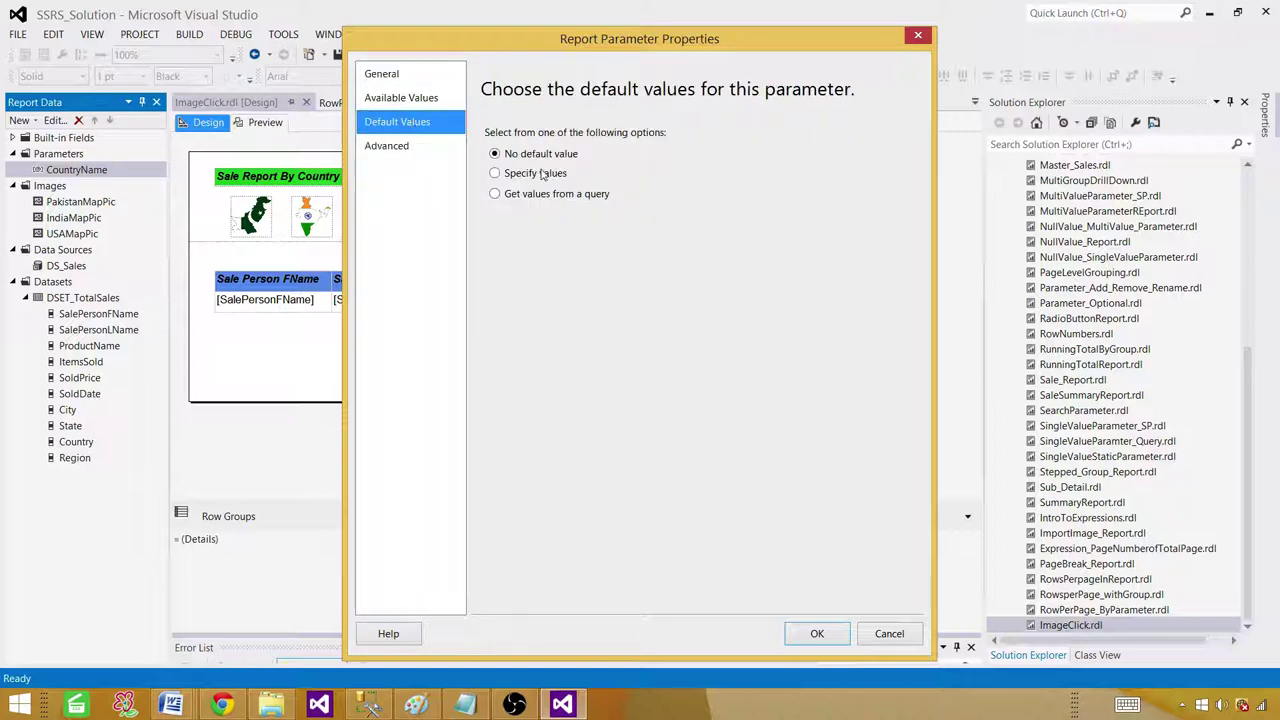
click(495, 174)
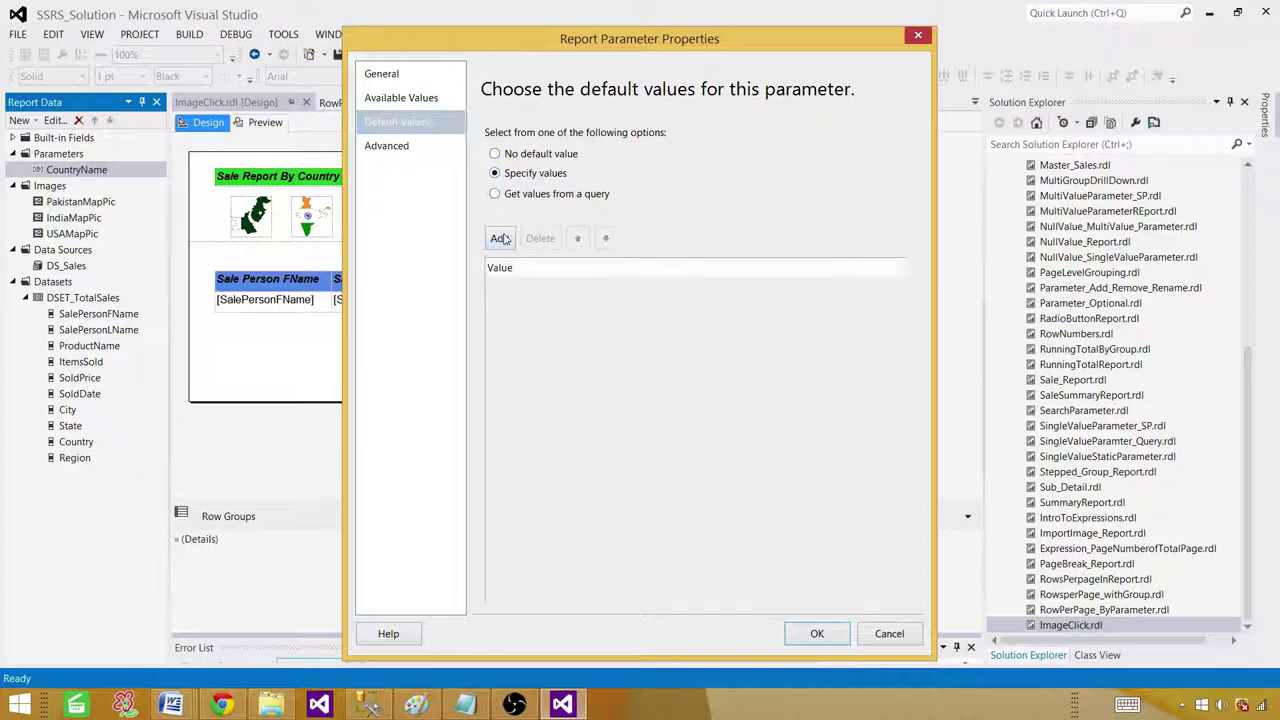
click(499, 238)
click(551, 290)
key(BackSpace)
key(BackSpace)
key(BackSpace)
key(BackSpace)
key(BackSpace)
key(BackSpace)
key(ctrl+z)
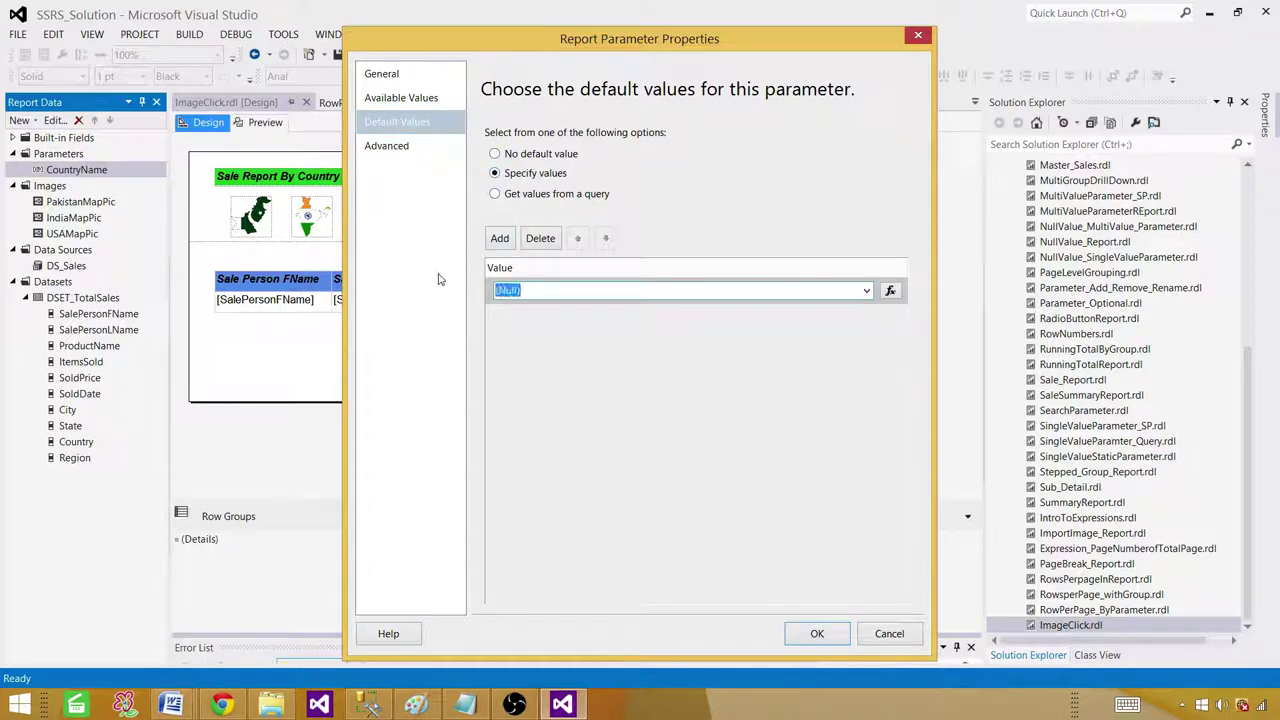
text(USA)
click(814, 634)
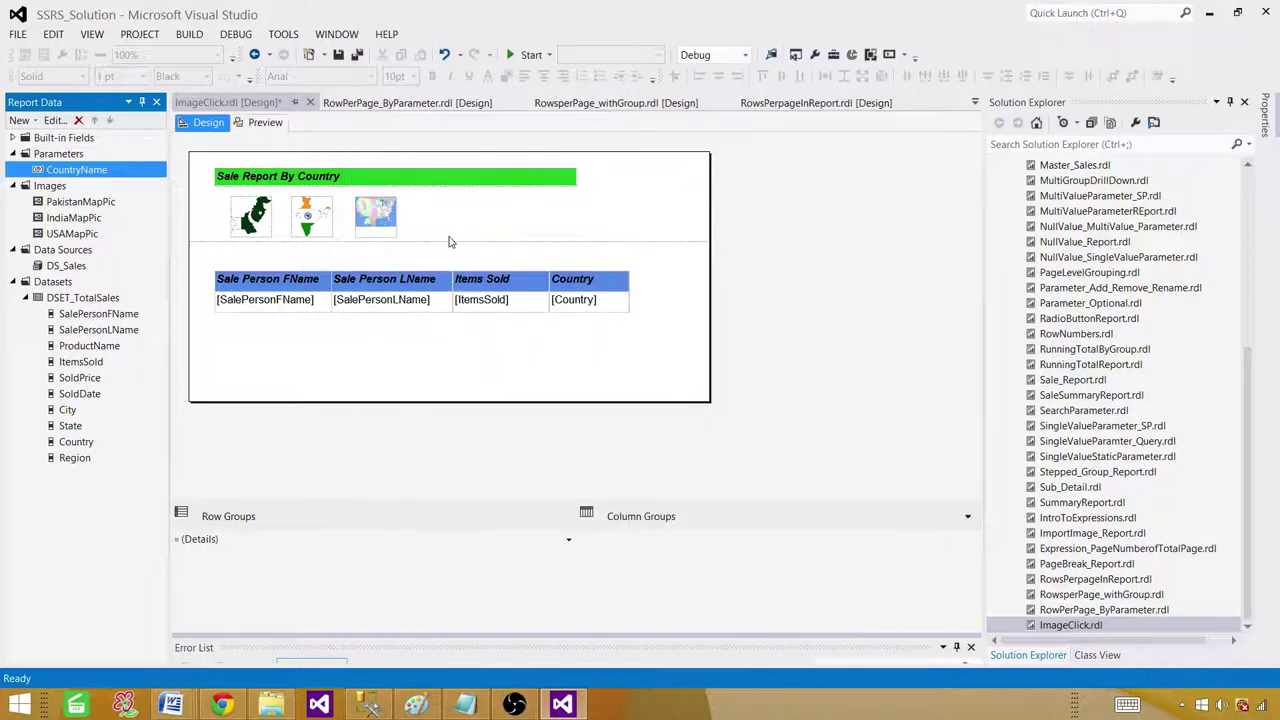
Step: Increase the height of the report header to make more room below the map images
click(383, 214)
drag(430, 242, 434, 280)
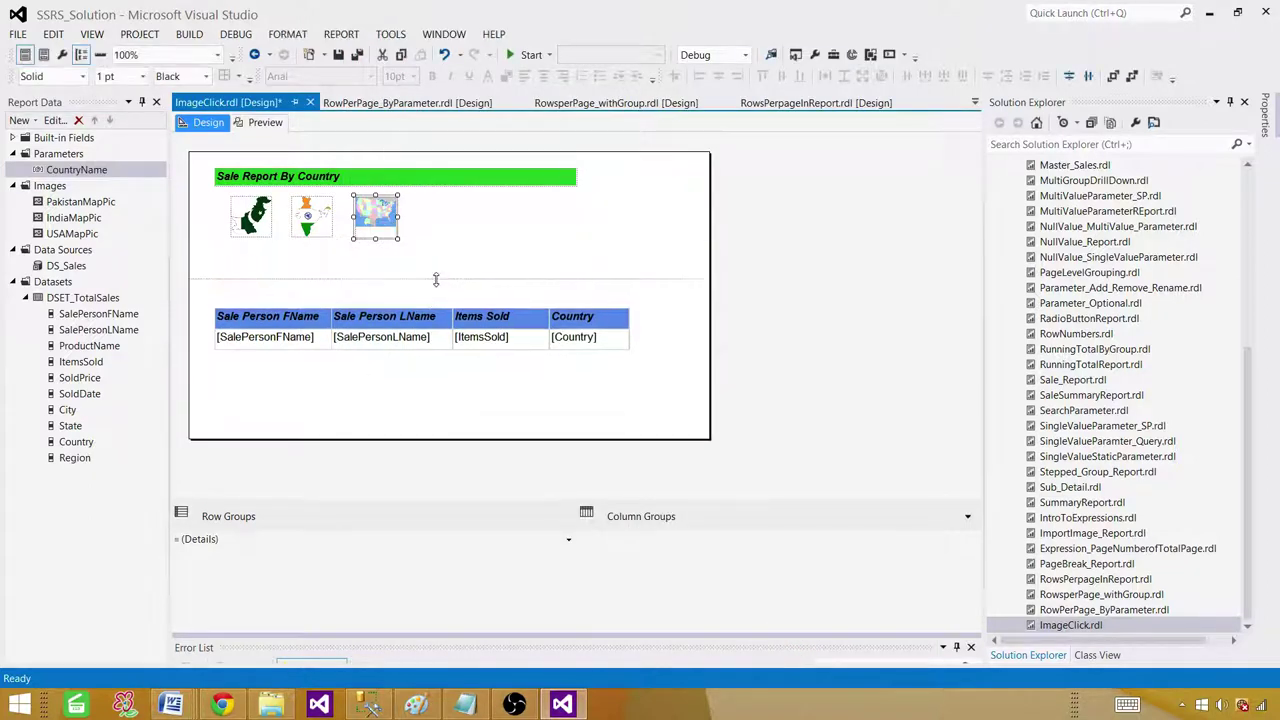
Step: Enlarge the USA, India and Pakistan map images in the report header to a matching height
drag(399, 238, 451, 239)
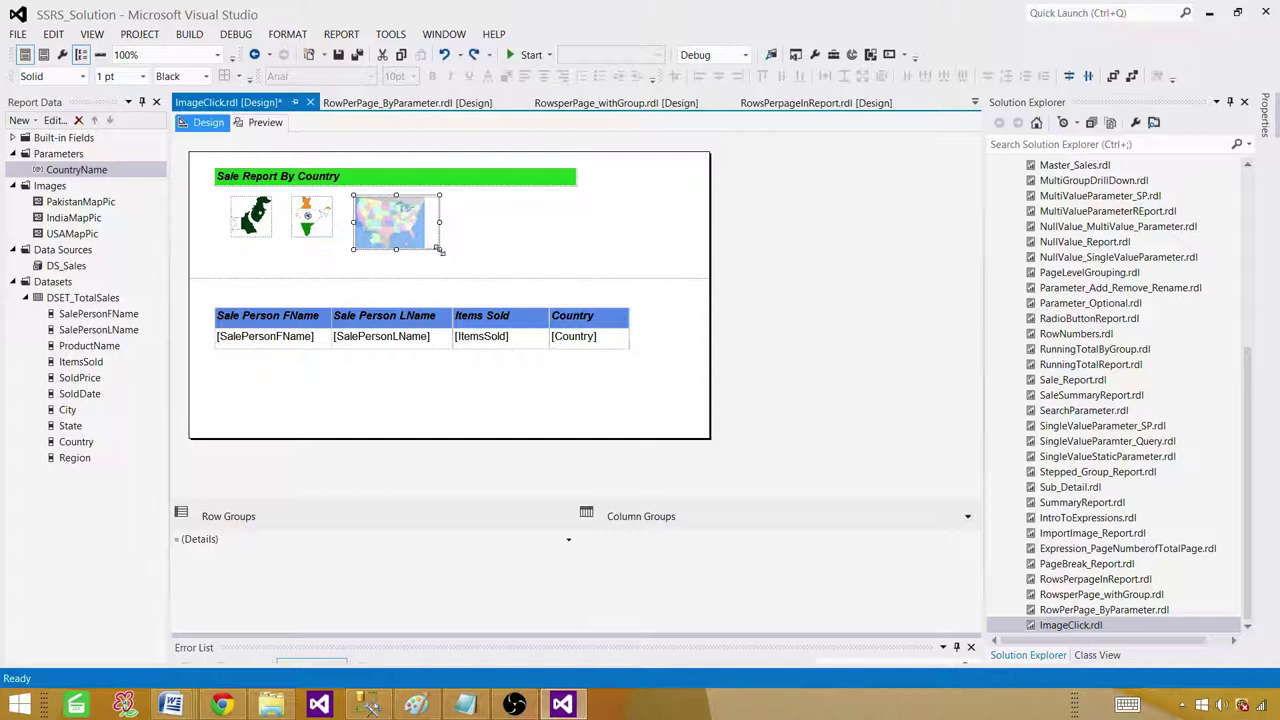
click(320, 226)
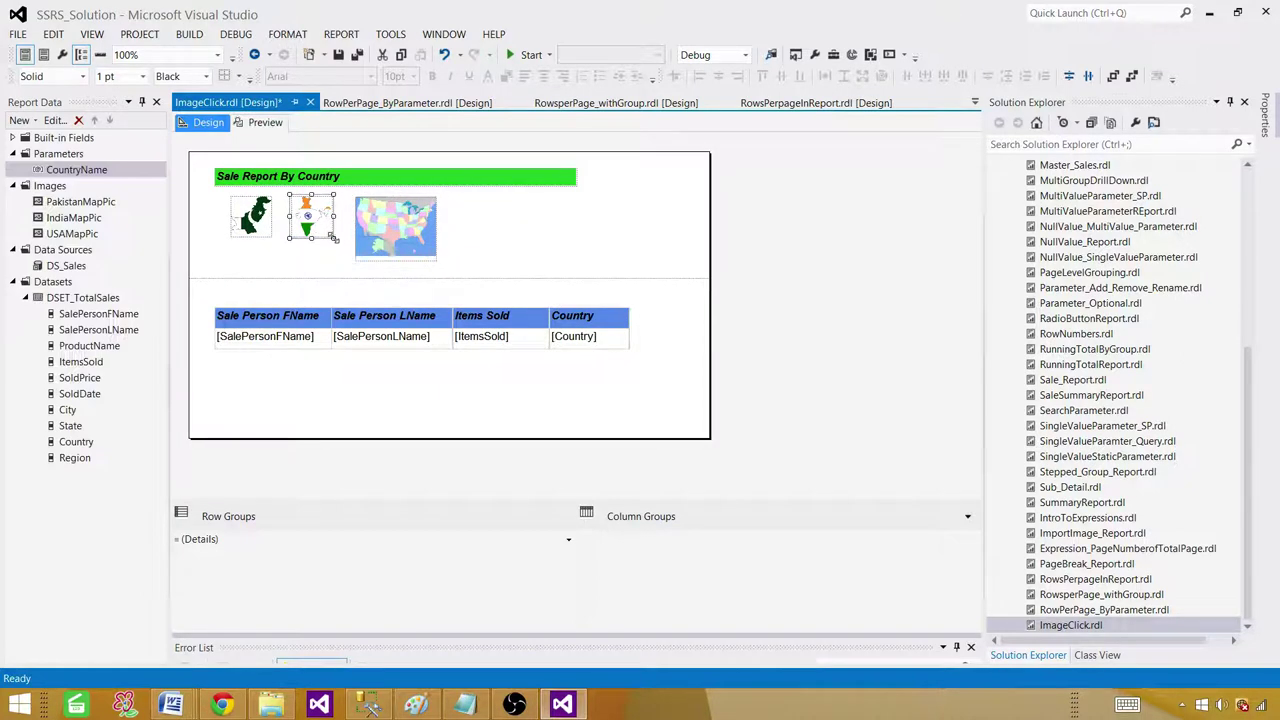
drag(335, 238, 347, 262)
click(258, 230)
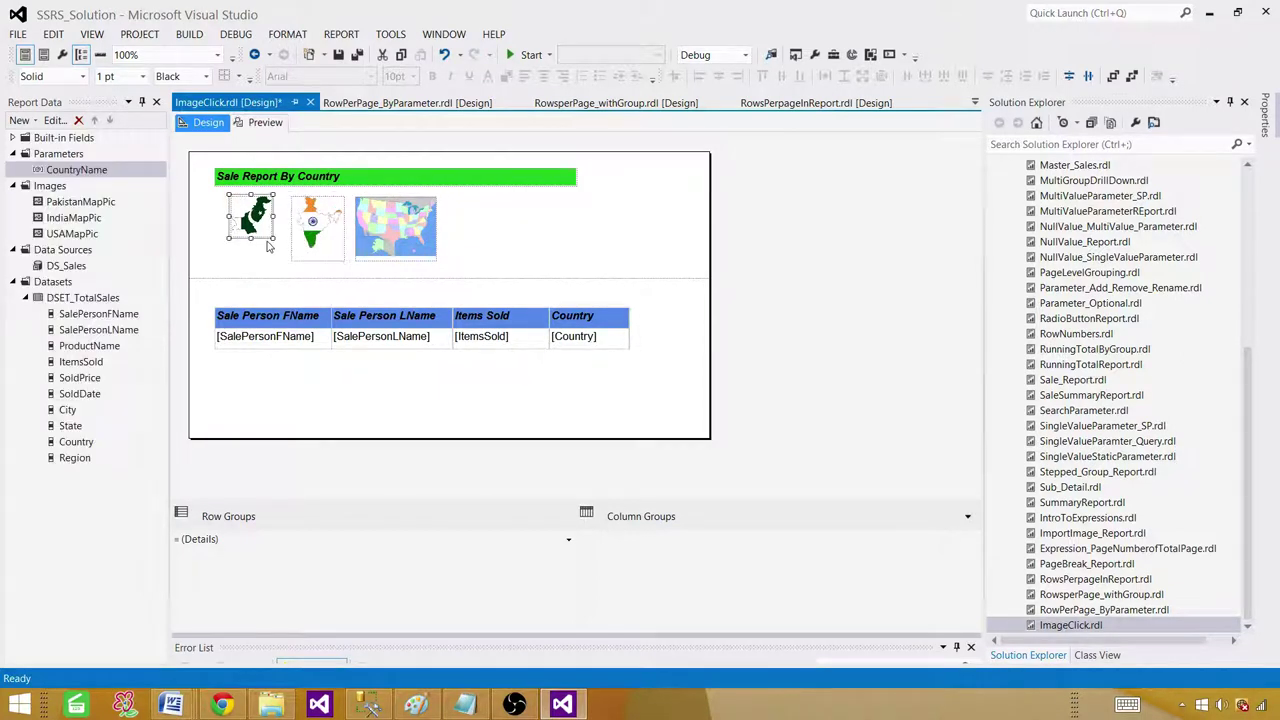
drag(273, 238, 284, 260)
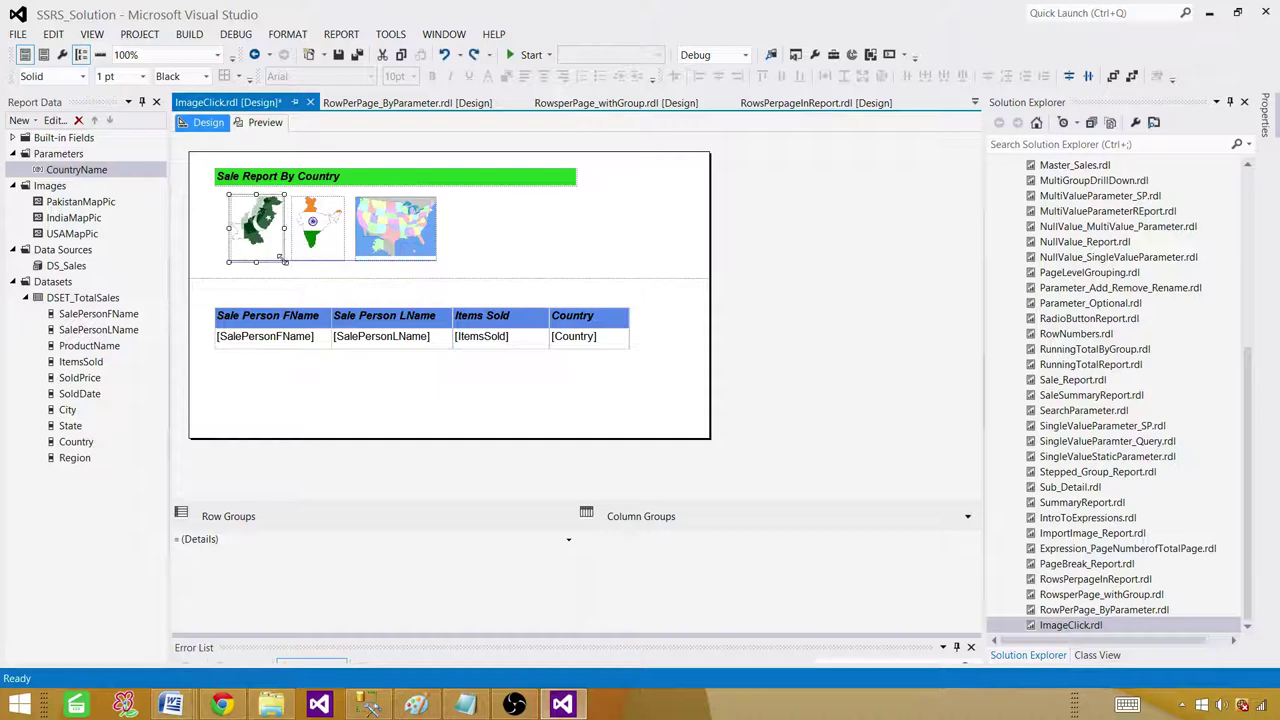
Step: Adjust the USA map image's width so the map fills its frame, and widen the India map image slightly to close the gap
click(412, 230)
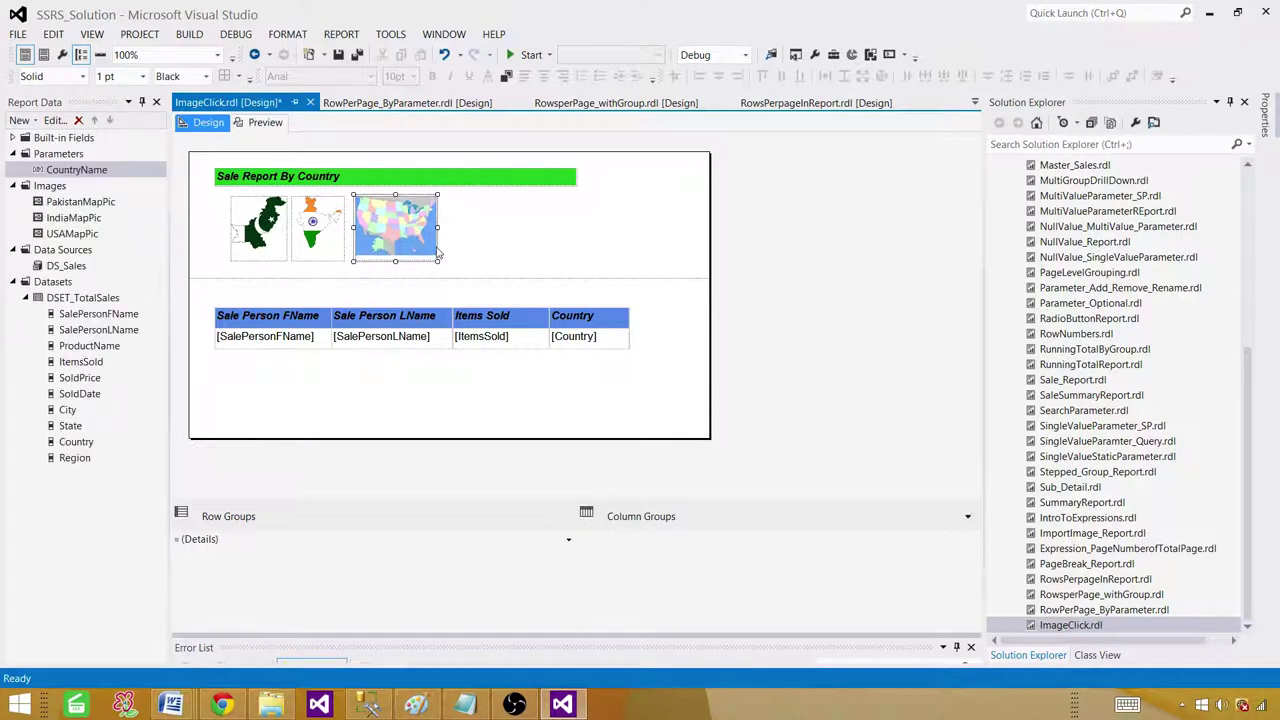
key(ctrl+z)
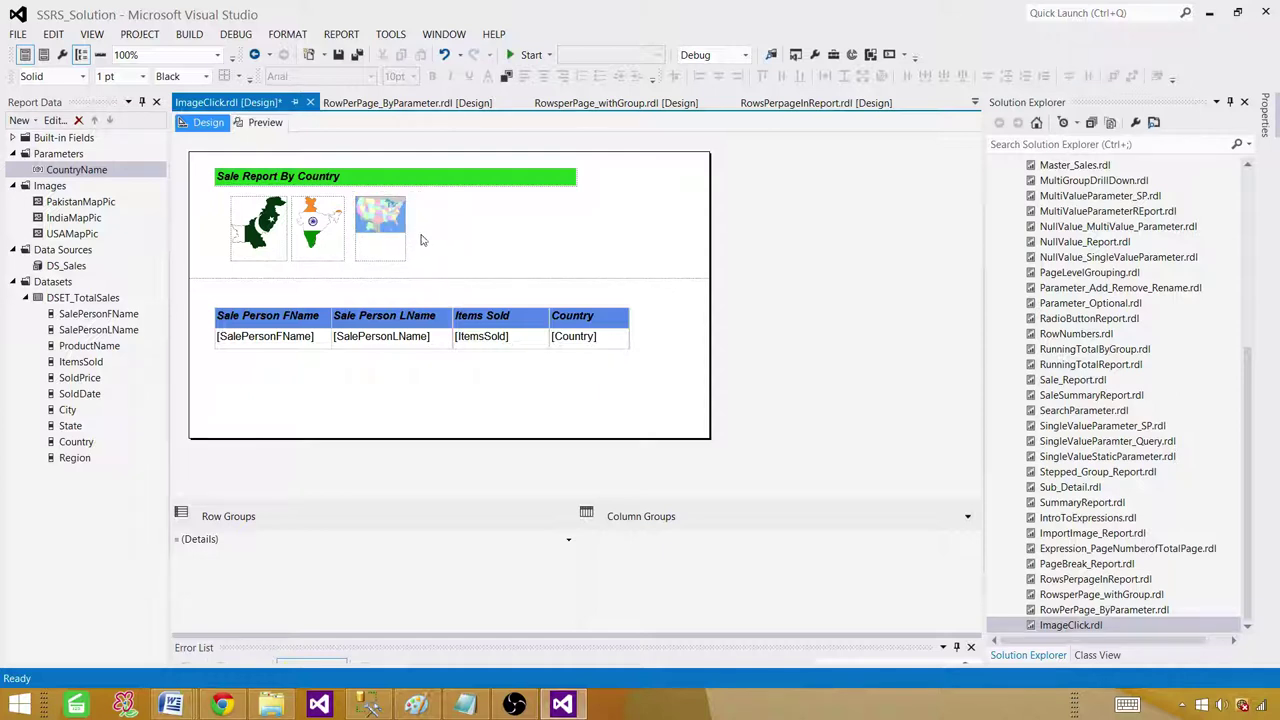
click(387, 235)
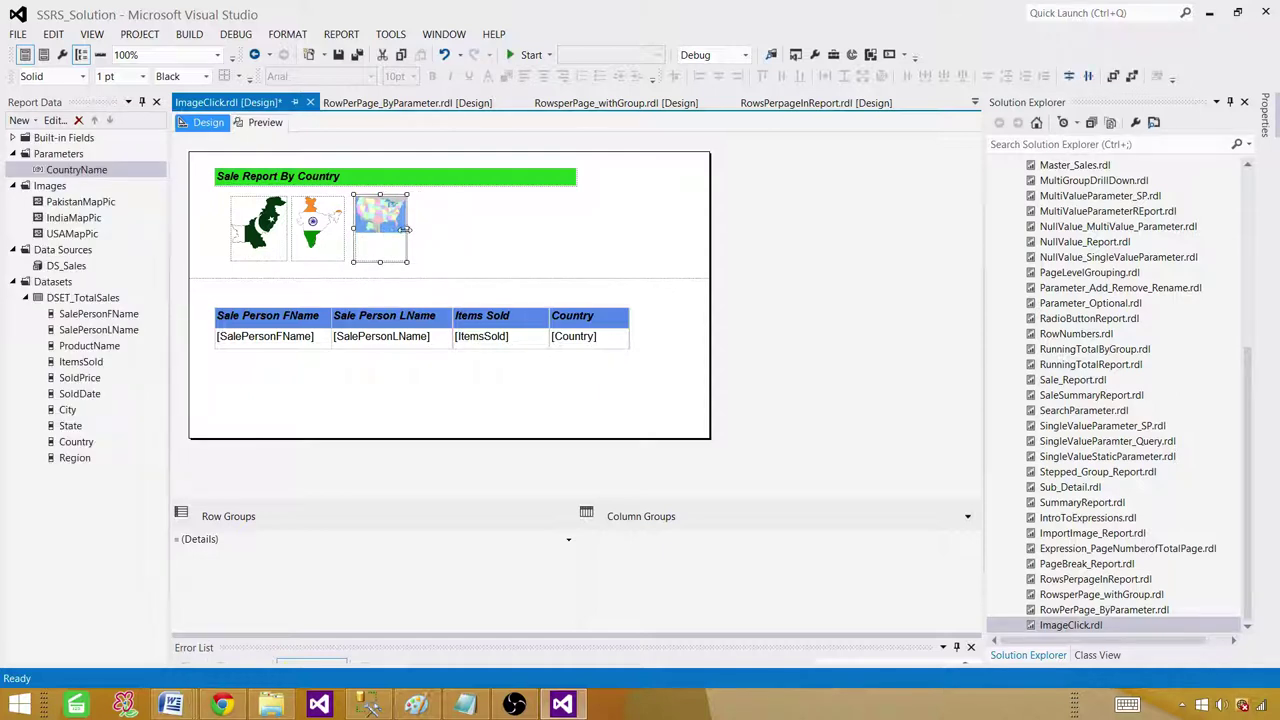
drag(407, 229, 443, 232)
click(320, 249)
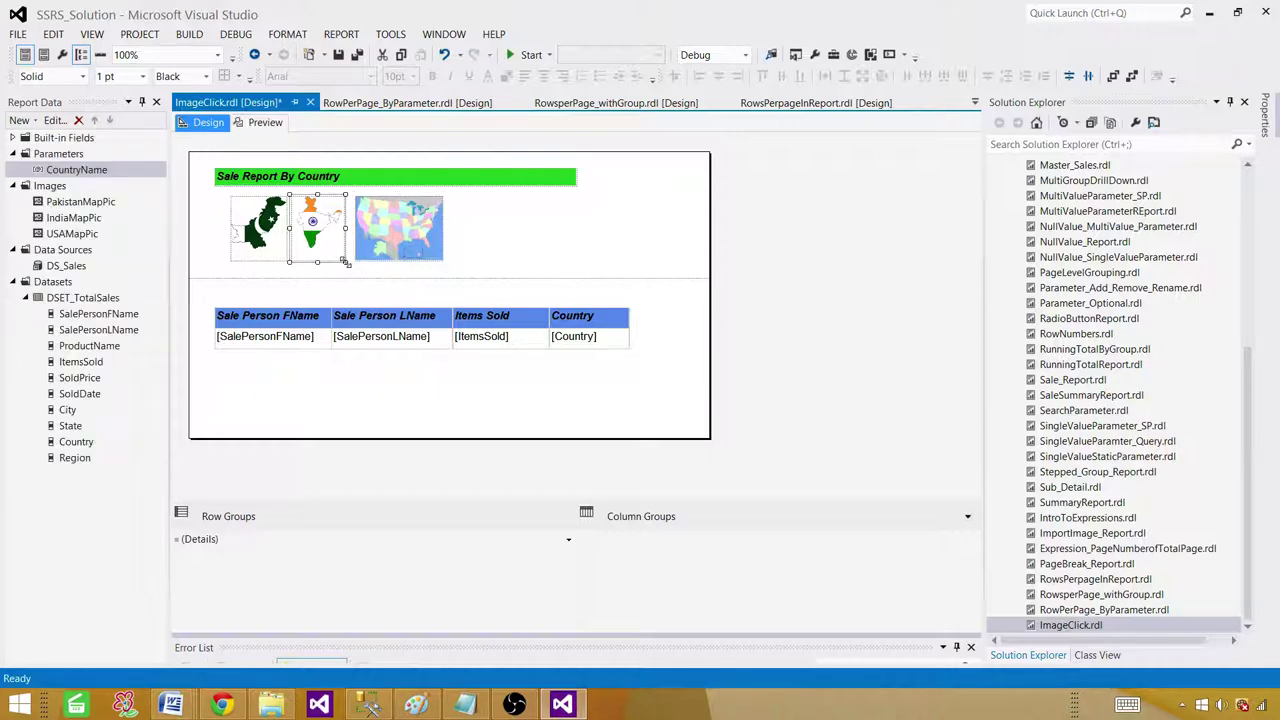
drag(345, 262, 352, 263)
click(480, 252)
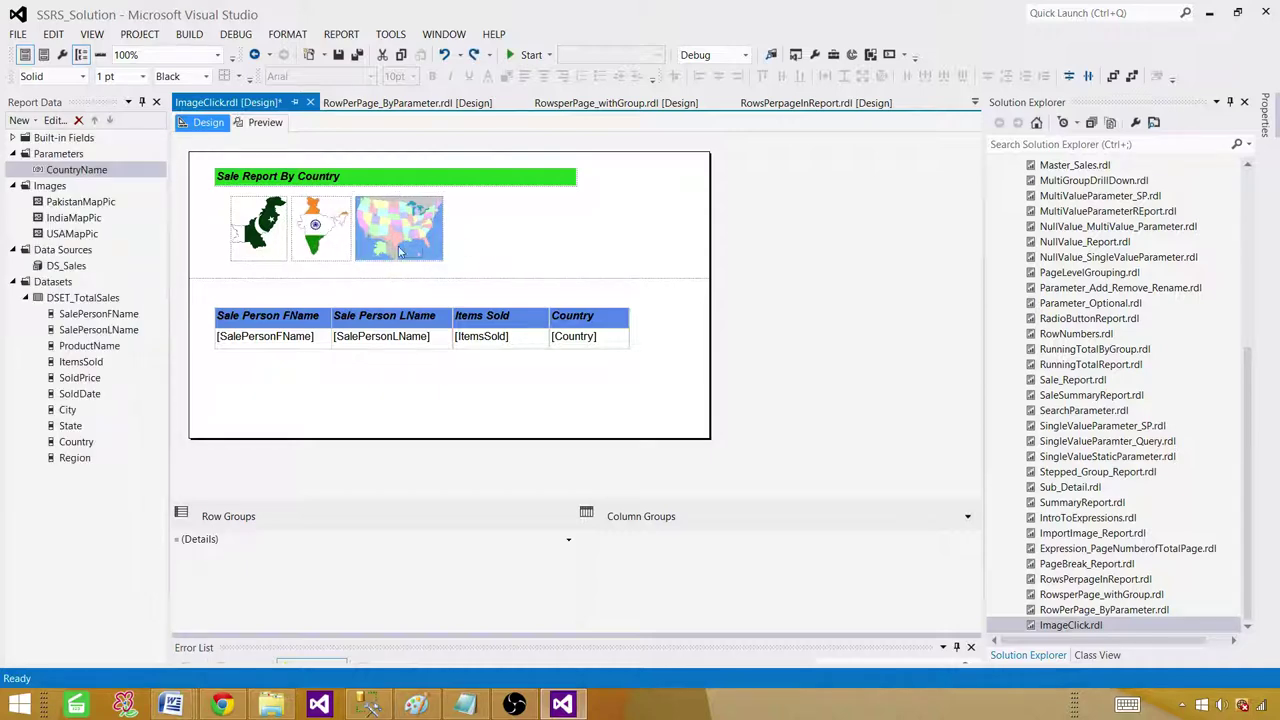
Step: Preview the report and test the Pakistan and India map image links
click(265, 122)
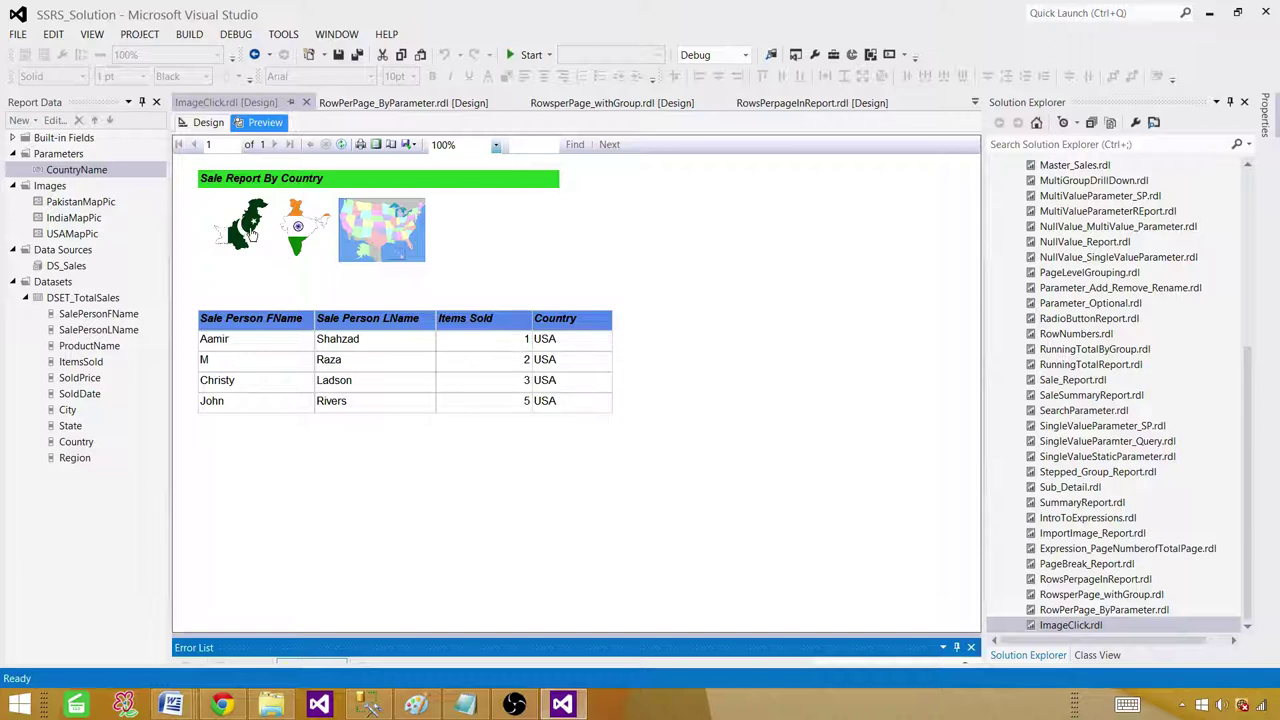
click(252, 233)
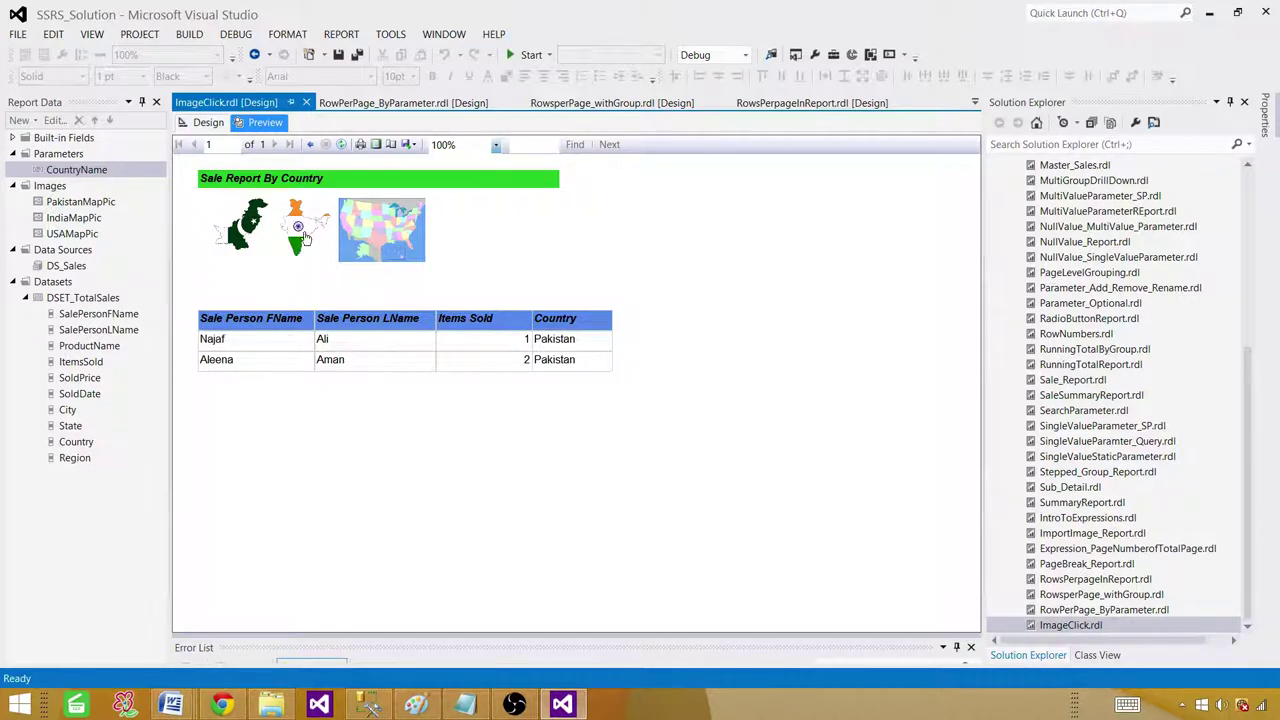
click(307, 236)
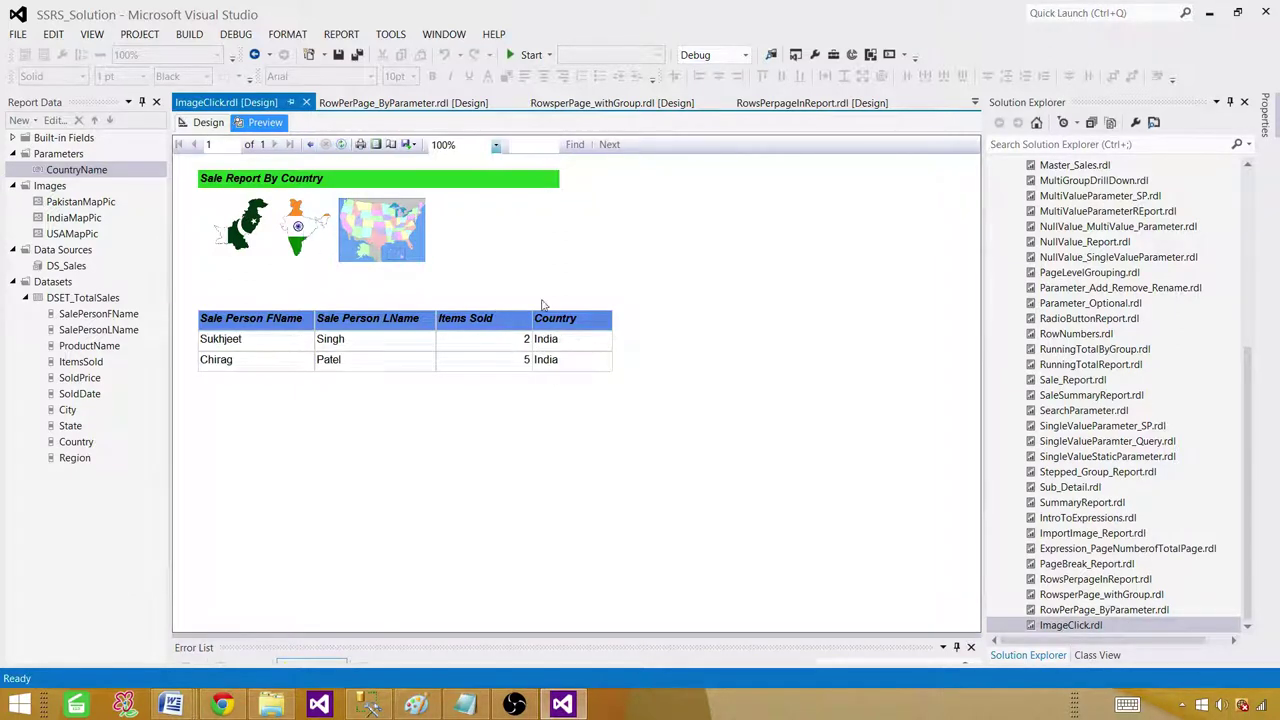